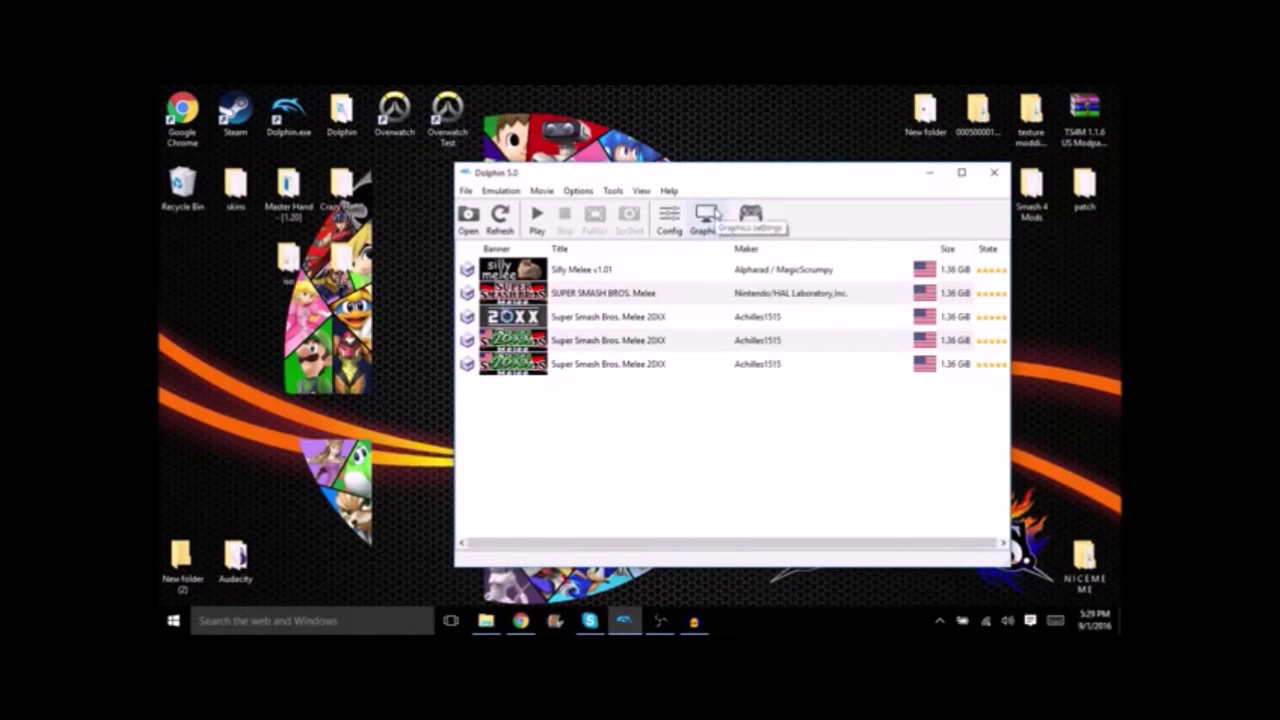
After checking graphics settings, bind Load State Slot 4 to R and open the Movie menu.
{"action": "left_click", "coordinate": [706, 218]}
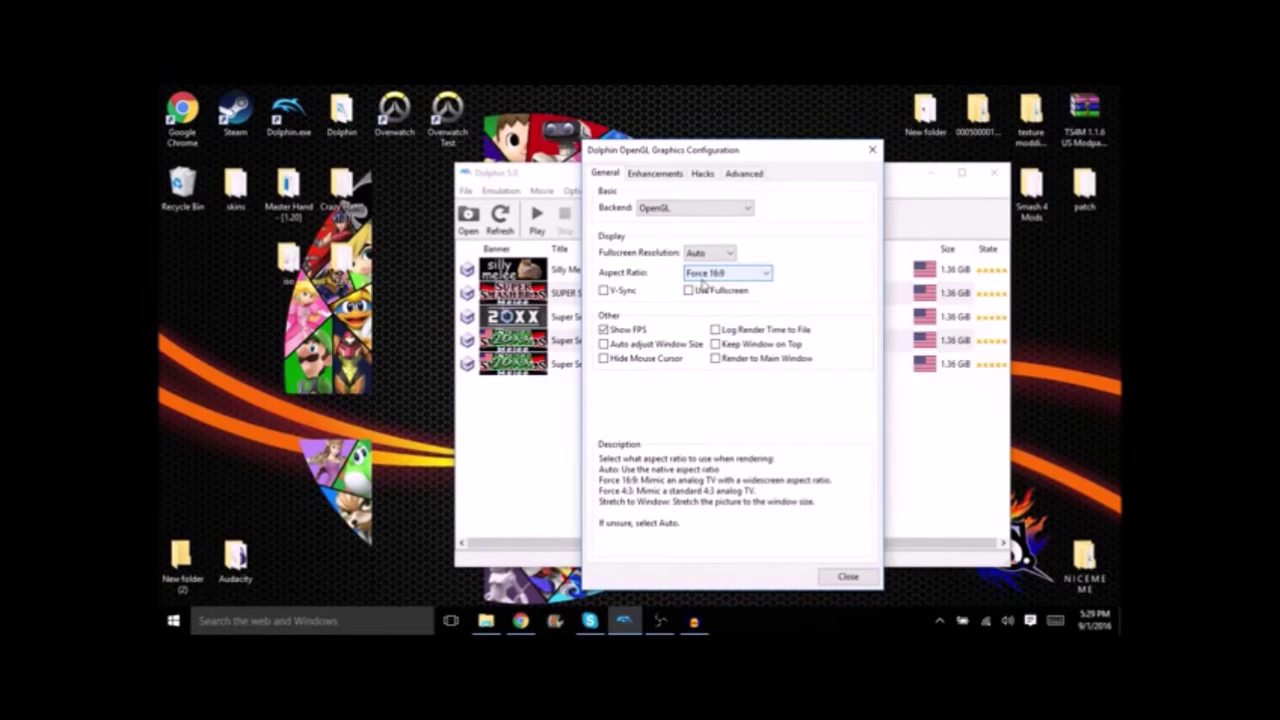
{"action": "left_click", "coordinate": [843, 578]}
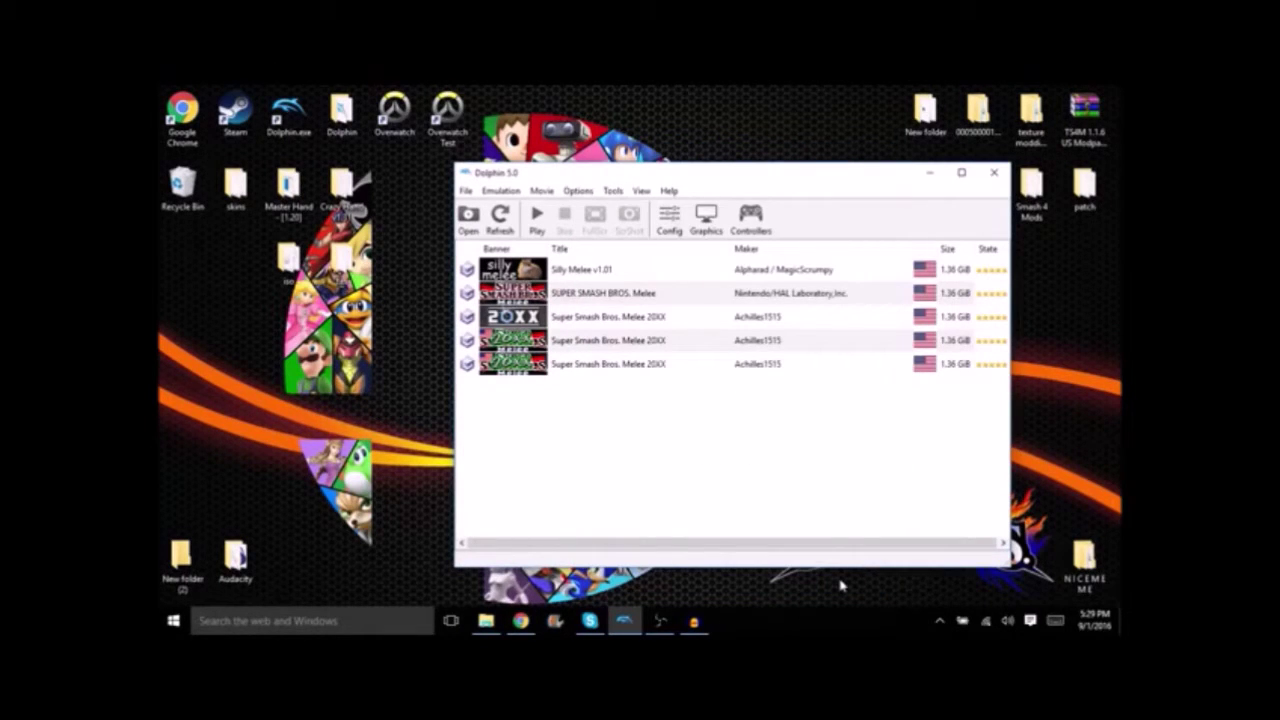
{"action": "left_click", "coordinate": [582, 192]}
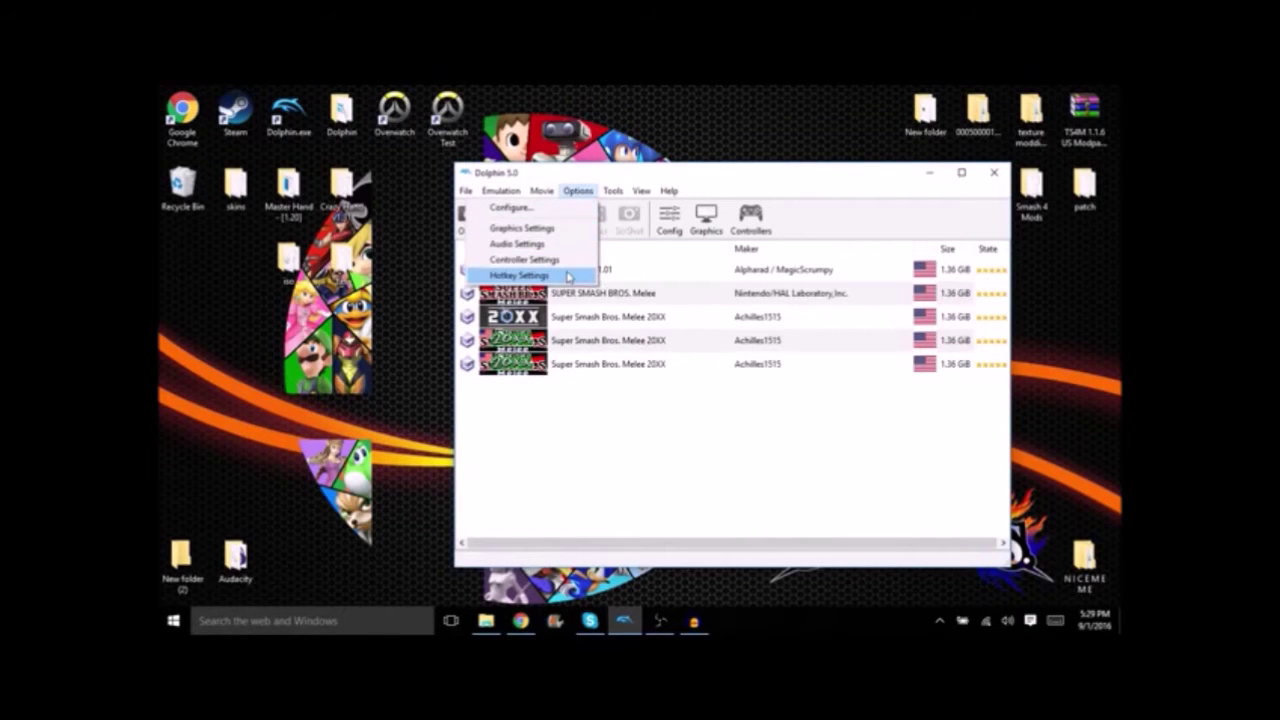
{"action": "left_click", "coordinate": [570, 275]}
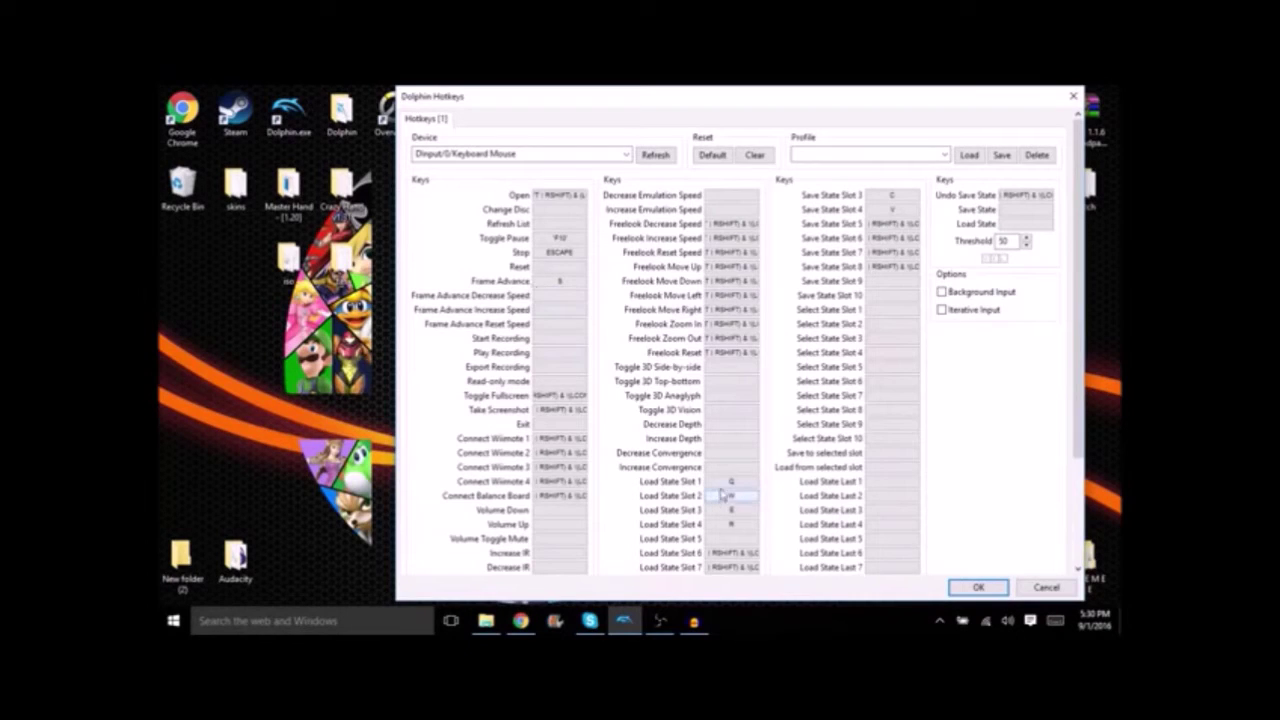
{"action": "left_click", "coordinate": [730, 524]}
{"action": "key", "text": "r"}
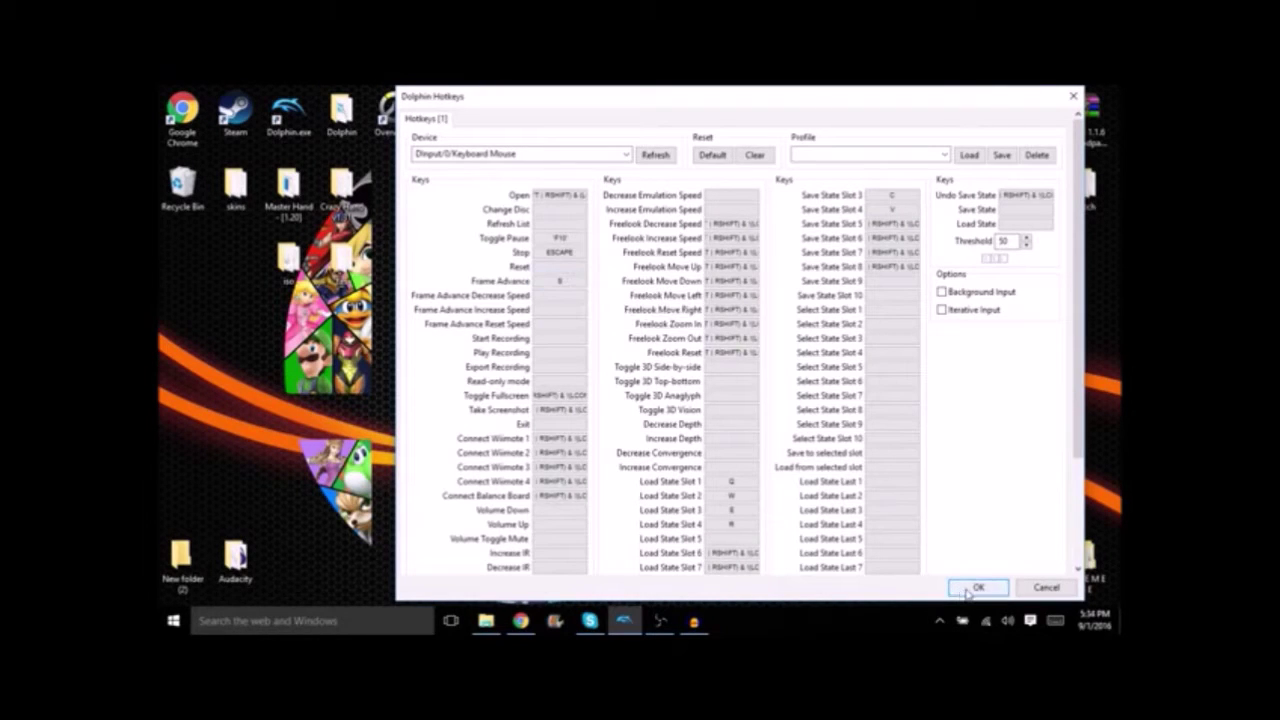
{"action": "left_click", "coordinate": [978, 589]}
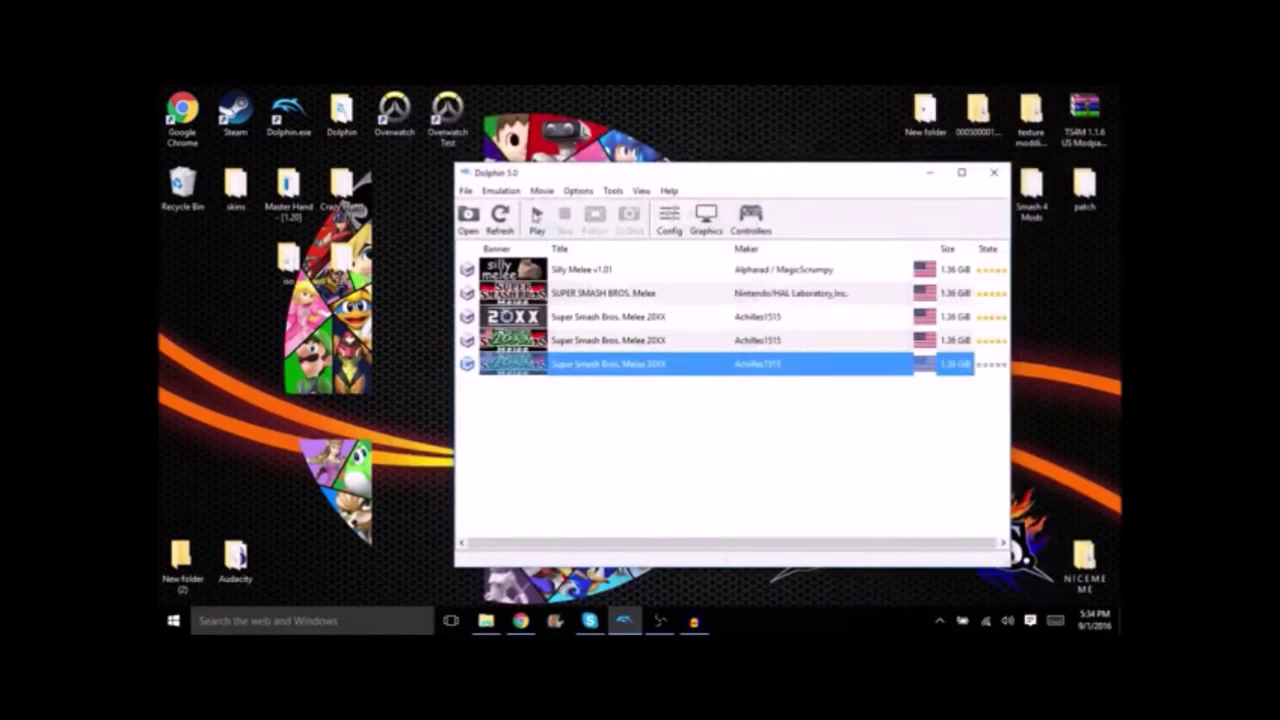
{"action": "left_click", "coordinate": [538, 190]}
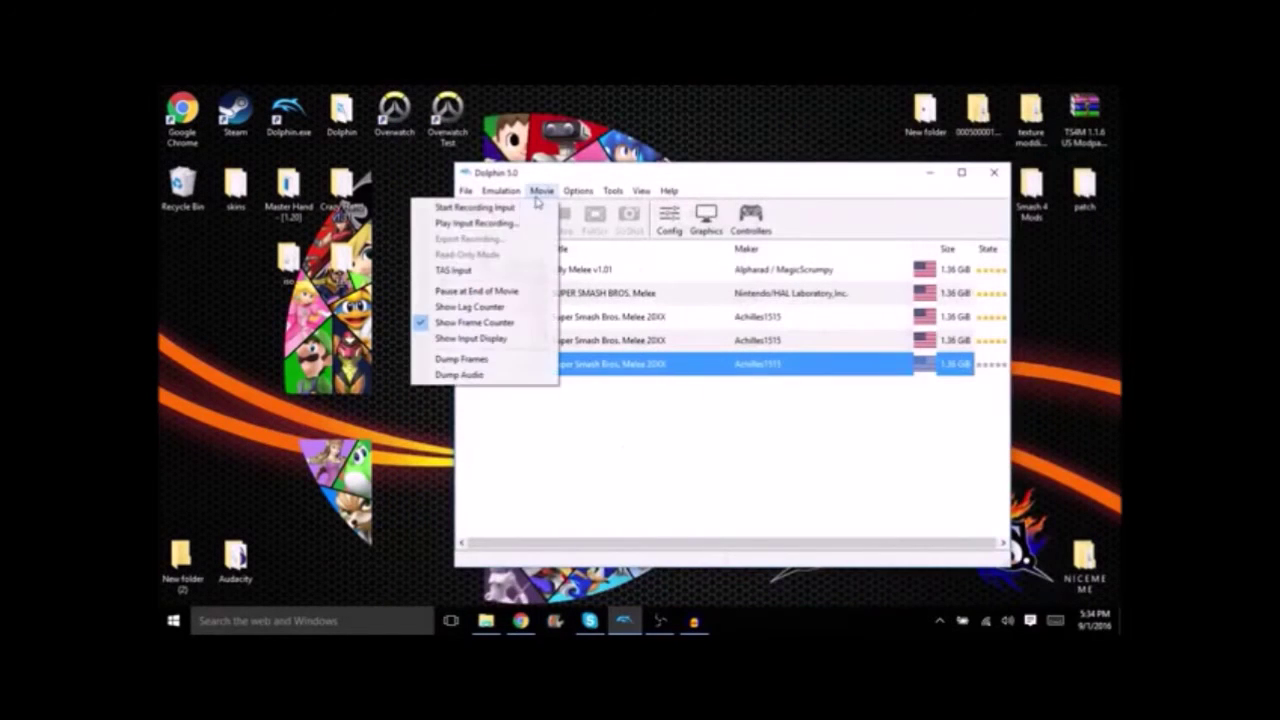
Open TAS Input for Controller 1 and test the main and C stick circles.
{"action": "left_click", "coordinate": [515, 274]}
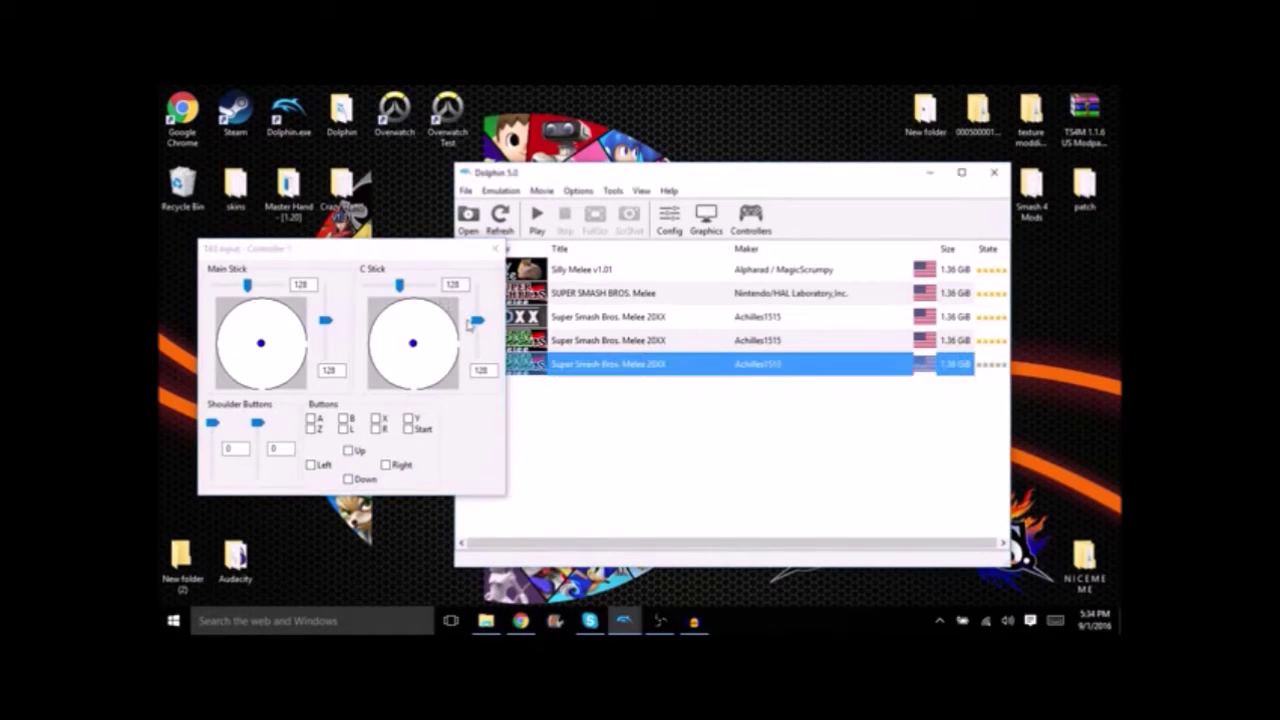
{"action": "mouse_move", "coordinate": [266, 352]}
{"action": "left_mouse_down"}
{"action": "mouse_move", "coordinate": [244, 368]}
{"action": "mouse_move", "coordinate": [260, 344]}
{"action": "left_mouse_up"}
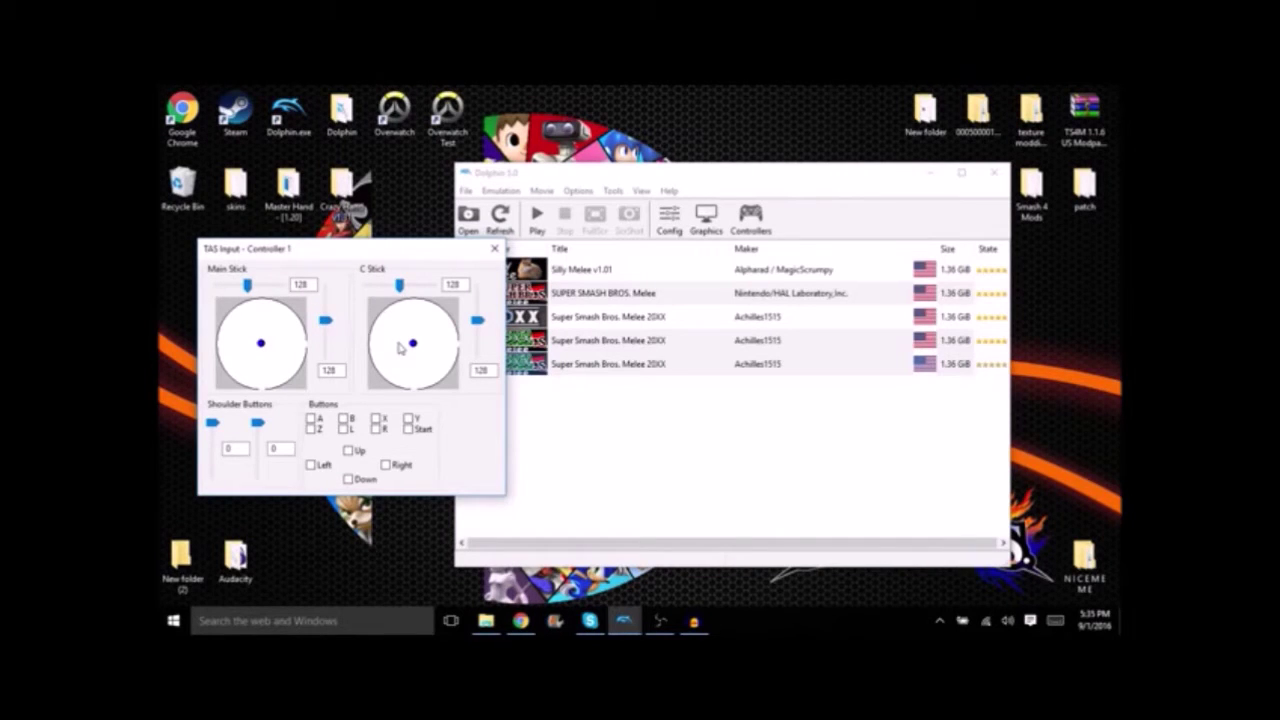
{"action": "mouse_move", "coordinate": [264, 362]}
{"action": "left_mouse_down"}
{"action": "mouse_move", "coordinate": [234, 320]}
{"action": "mouse_move", "coordinate": [261, 337]}
{"action": "left_mouse_up"}
{"action": "left_click_drag", "start_coordinate": [404, 338], "coordinate": [390, 374]}
{"action": "left_click_drag", "start_coordinate": [284, 347], "coordinate": [218, 368]}
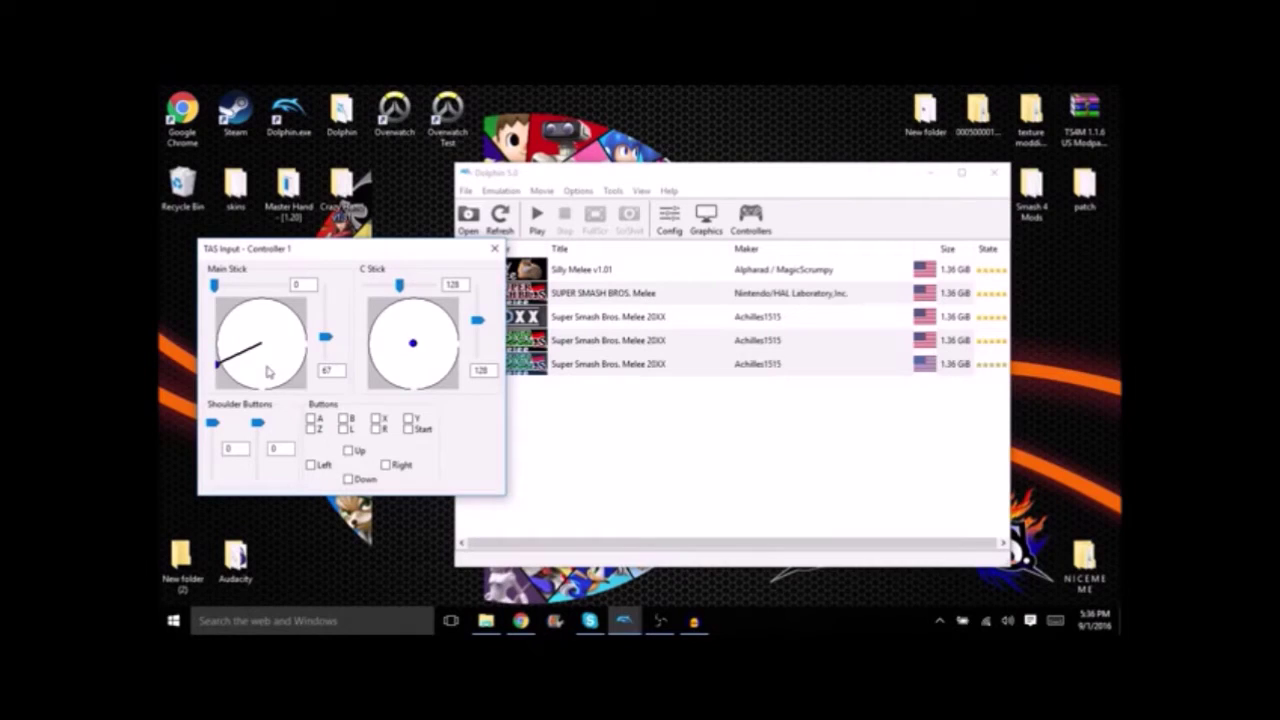
Recentre the main stick and select the third 20XX game in the list.
{"action": "right_click", "coordinate": [267, 372]}
{"action": "left_click", "coordinate": [497, 540]}
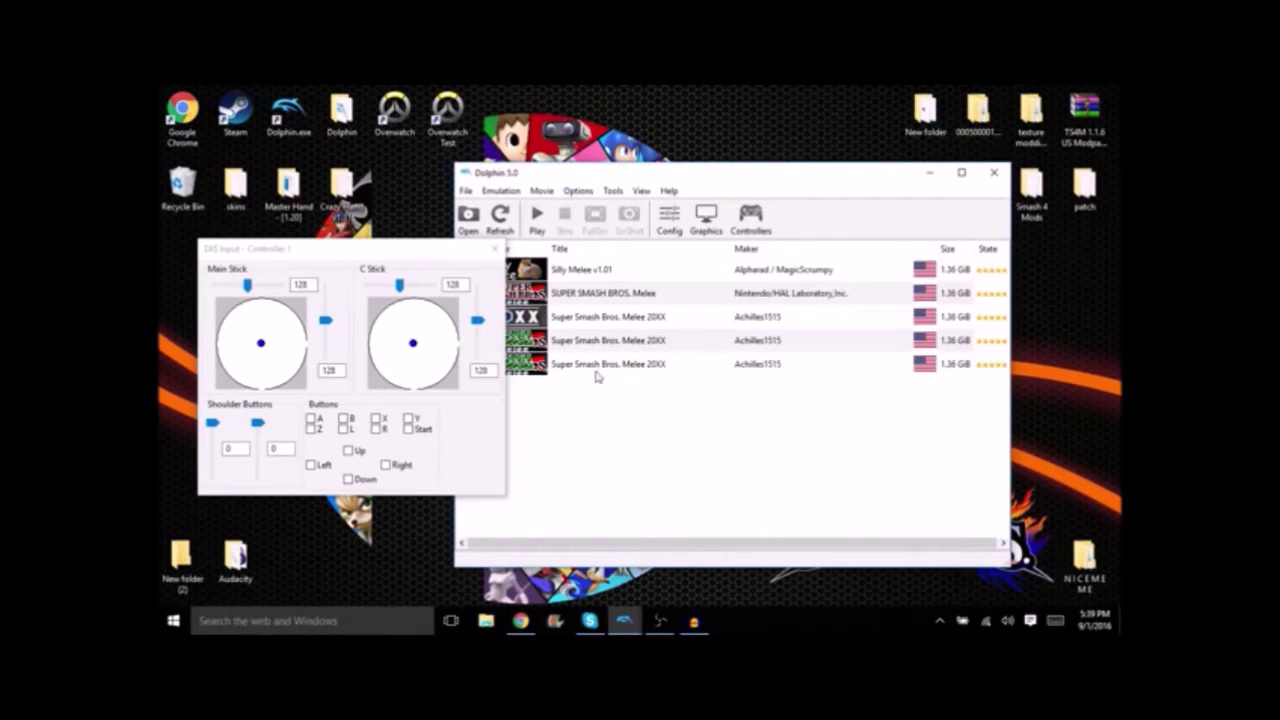
{"action": "left_click", "coordinate": [597, 322]}
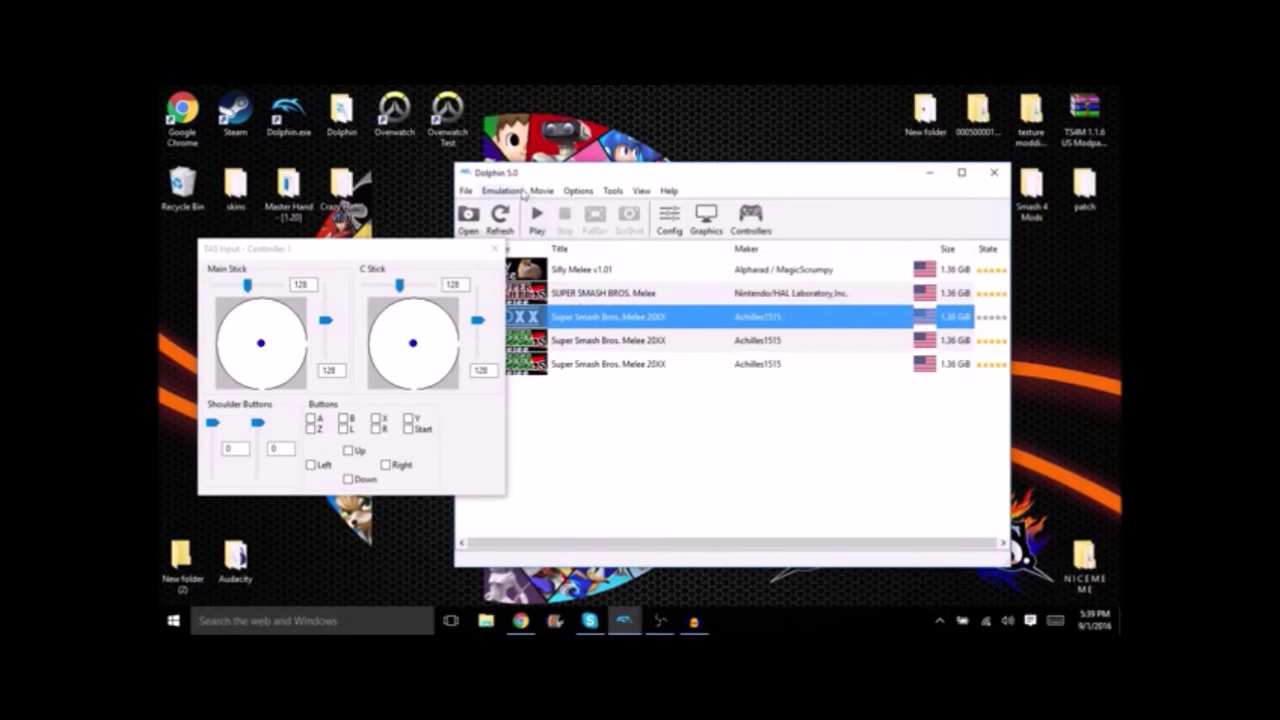
Start an input recording of 20XX Melee and frame-advance character select, stick held up-right.
{"action": "left_click", "coordinate": [541, 190]}
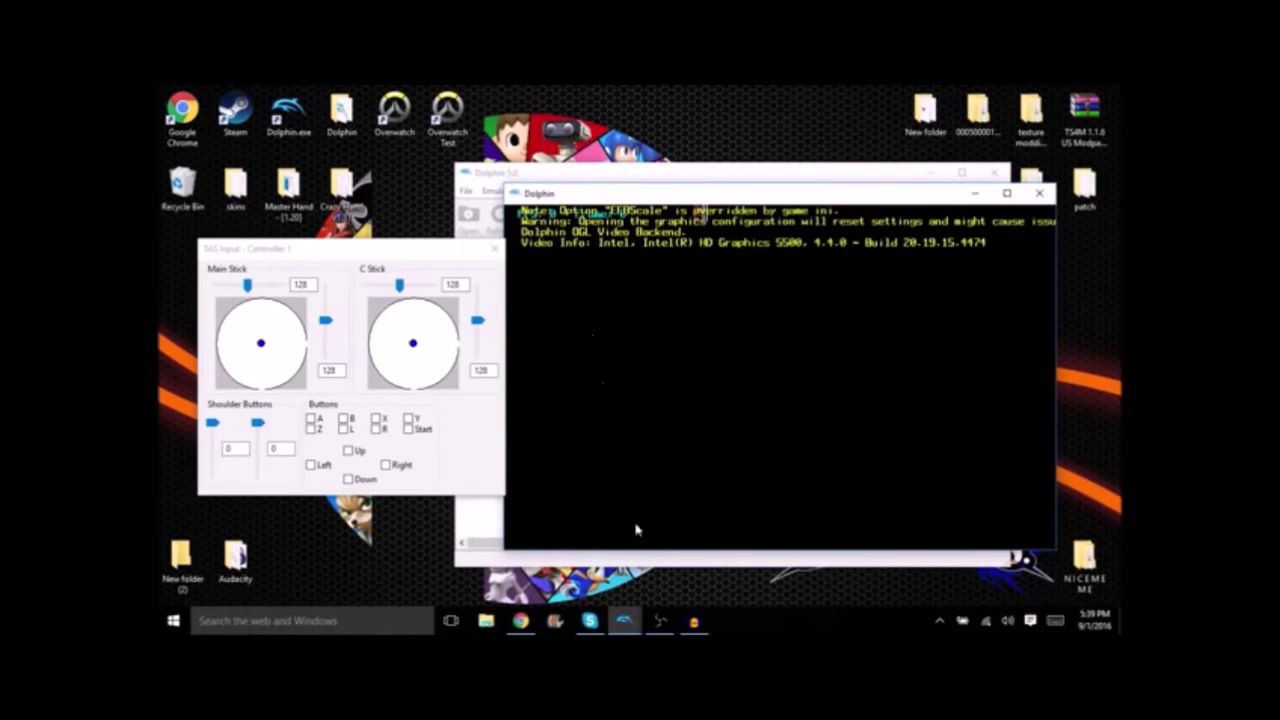
{"action": "left_click", "coordinate": [660, 620]}
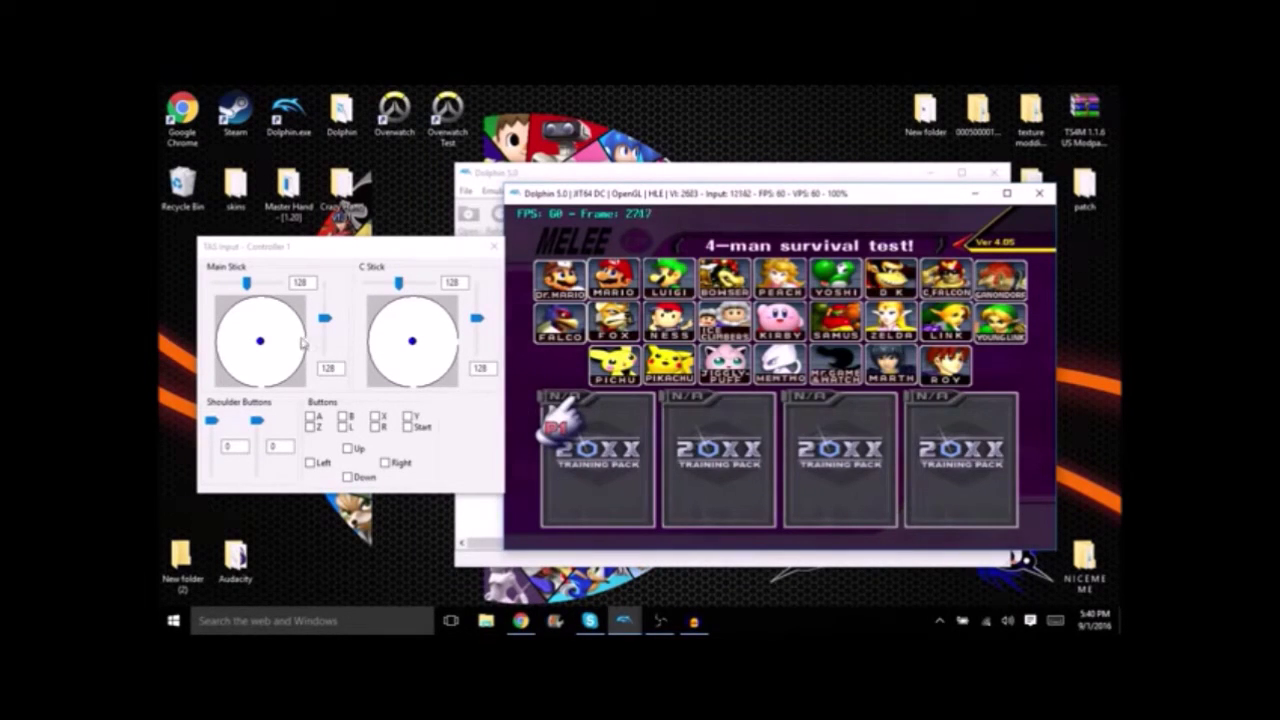
{"action": "left_click_drag", "start_coordinate": [304, 344], "coordinate": [257, 371]}
{"action": "right_click", "coordinate": [266, 360]}
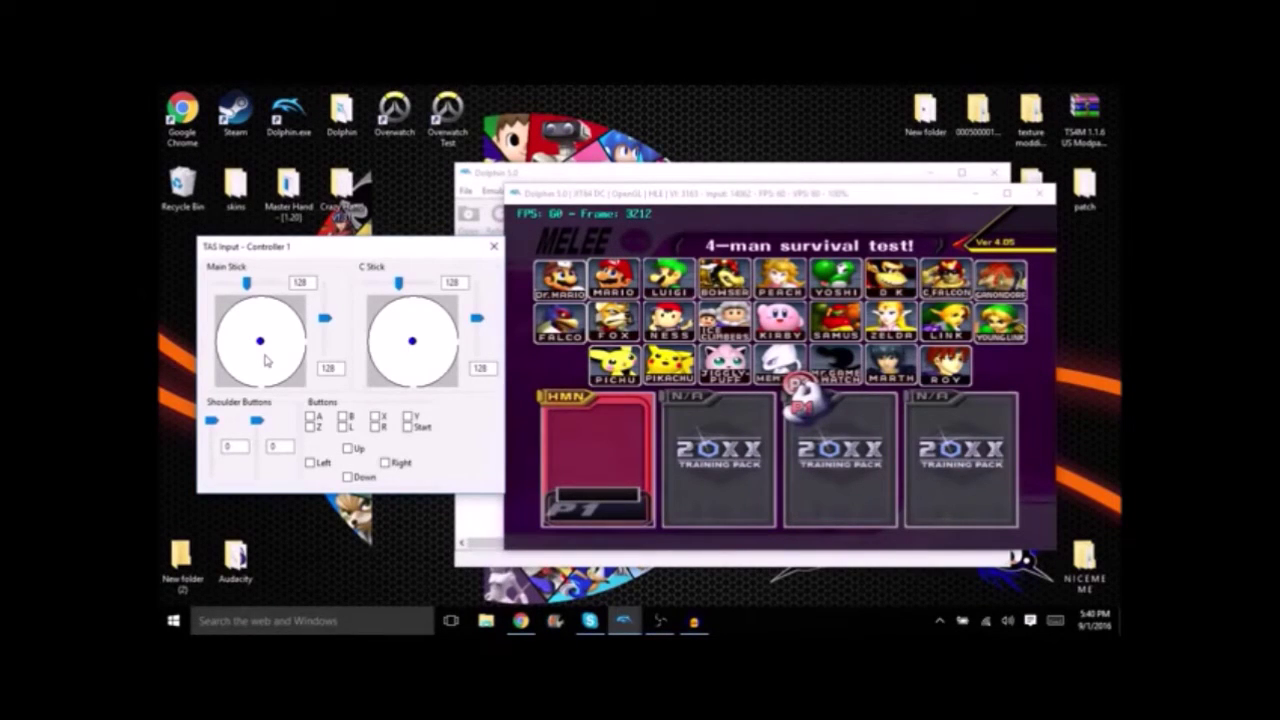
{"action": "key", "text": "alt+Tab"}
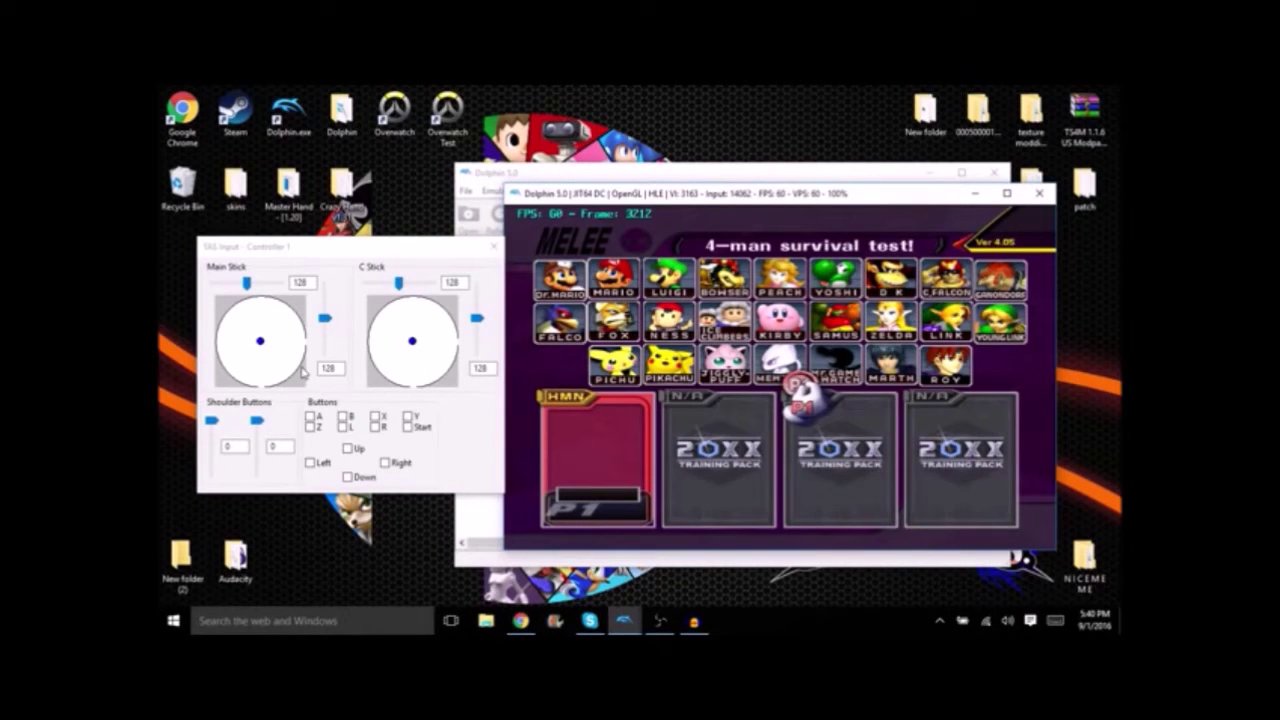
{"action": "key", "text": "p"}
{"action": "key", "text": "p"}
{"action": "key", "text": "p"}
{"action": "key", "text": "p"}
{"action": "key", "text": "p"}
{"action": "key", "text": "p"}
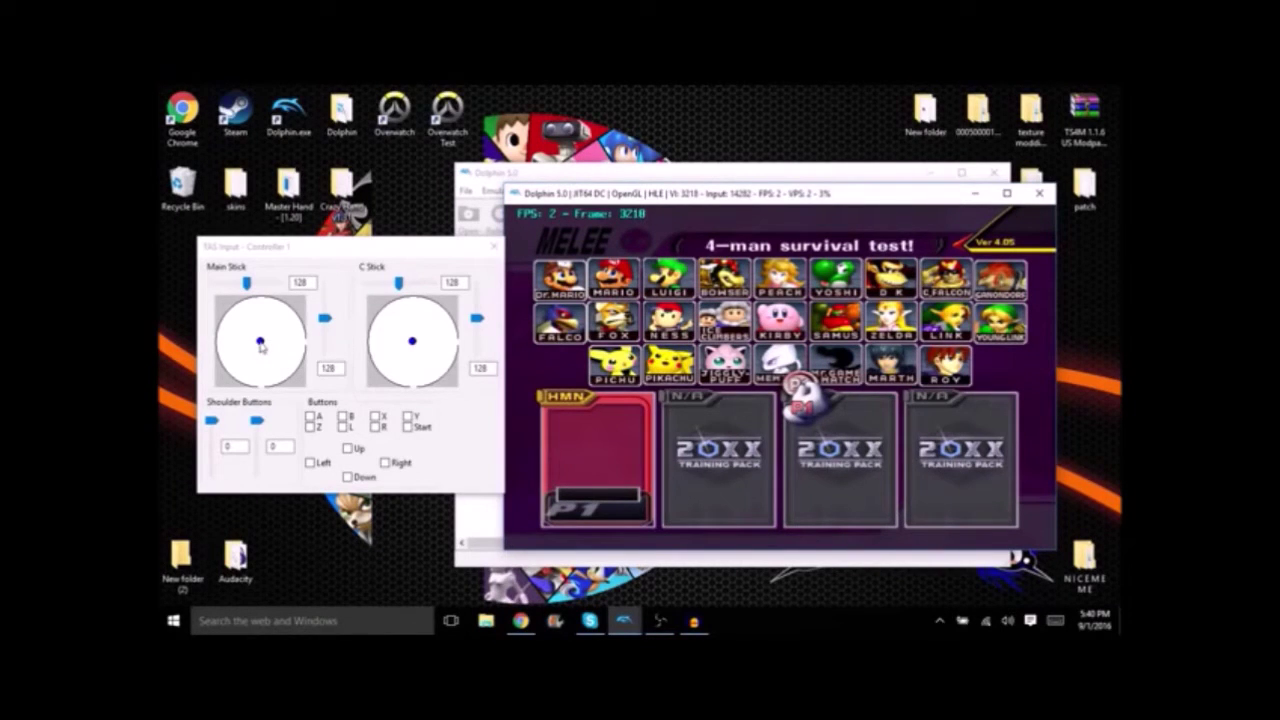
{"action": "left_click_drag", "start_coordinate": [260, 346], "coordinate": [298, 298]}
Steer the character-select hand with the TAS main stick to pick C. Falcon and CPU Fox.
{"action": "key", "text": "p"}
{"action": "key", "text": "p"}
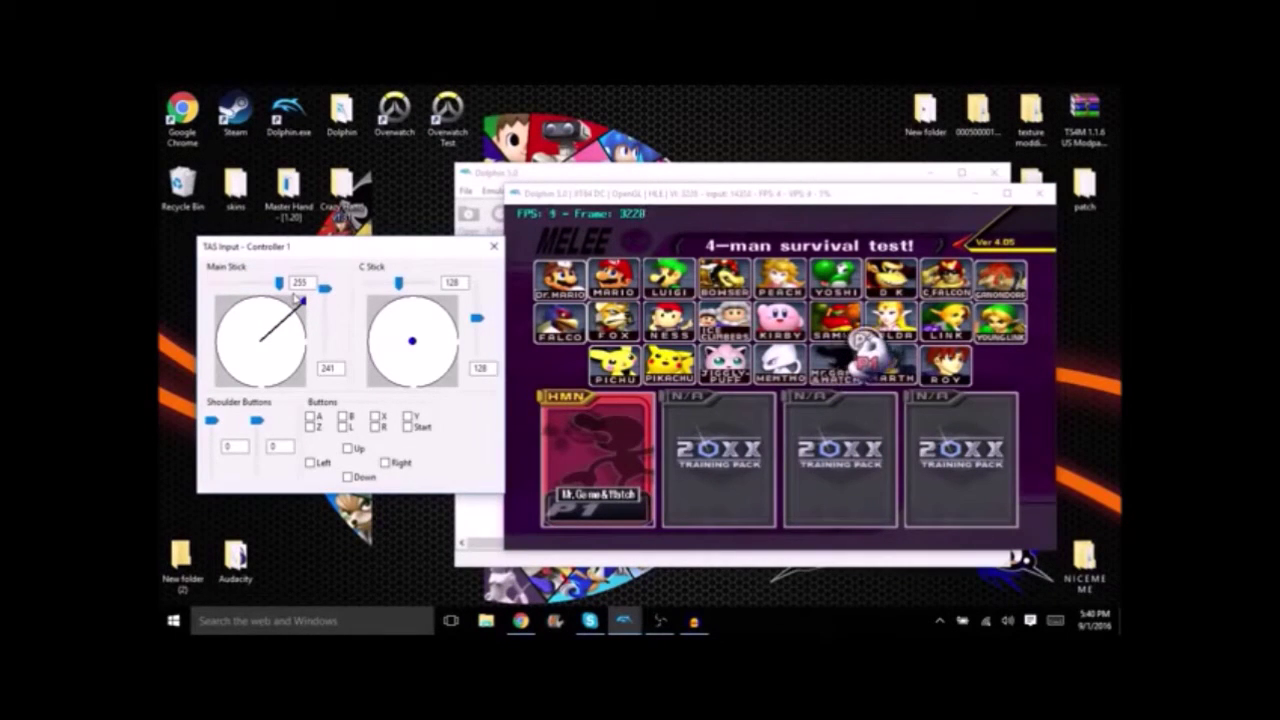
{"action": "right_click", "coordinate": [300, 330]}
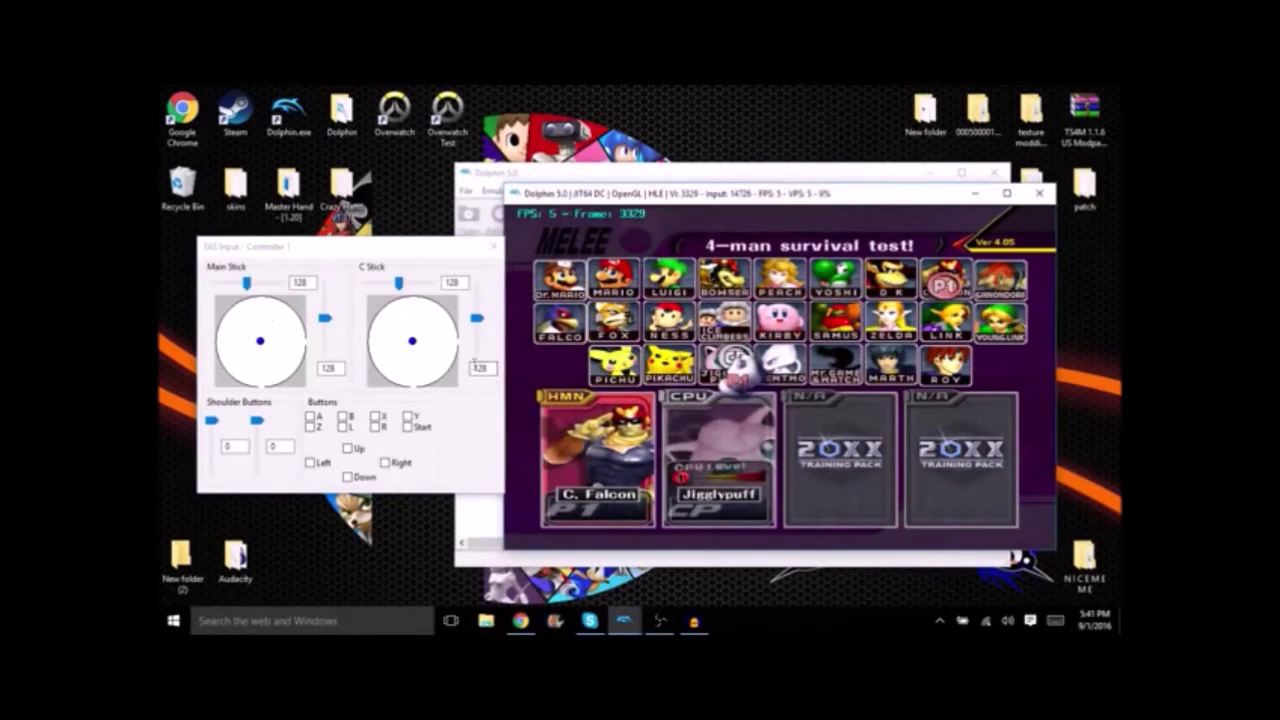
{"action": "left_click_drag", "start_coordinate": [252, 340], "coordinate": [217, 328]}
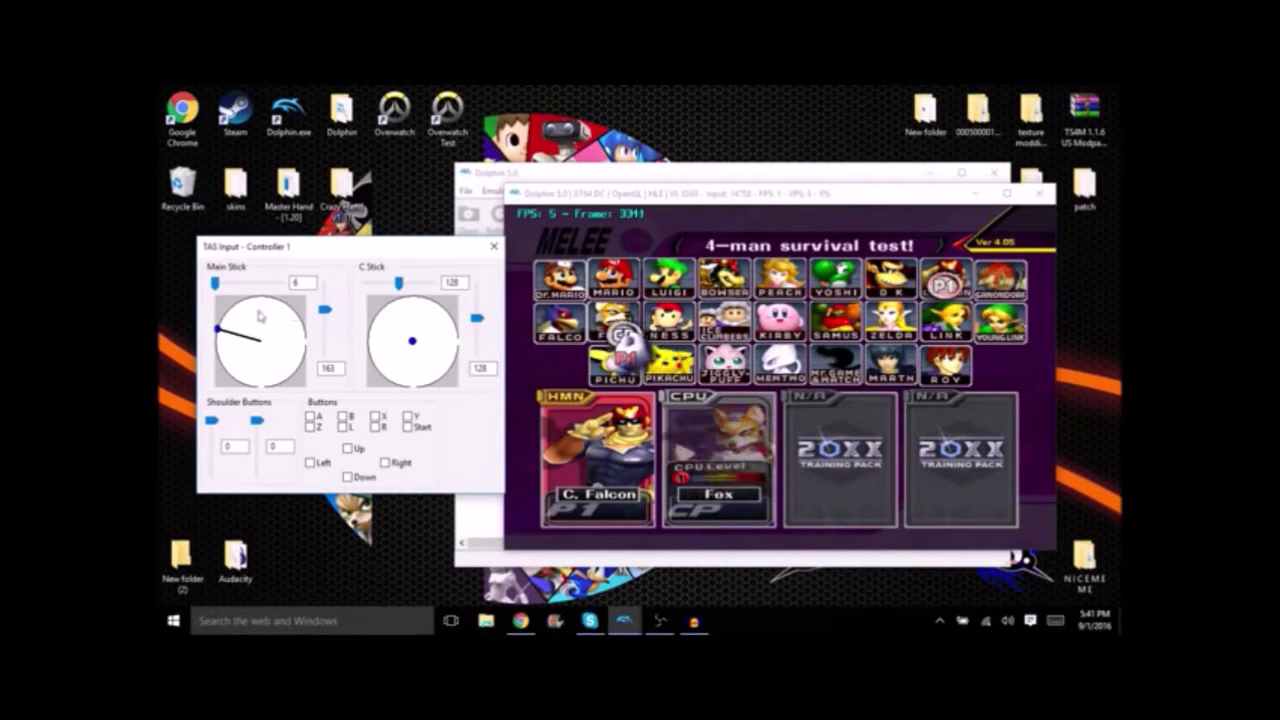
{"action": "right_click", "coordinate": [259, 316]}
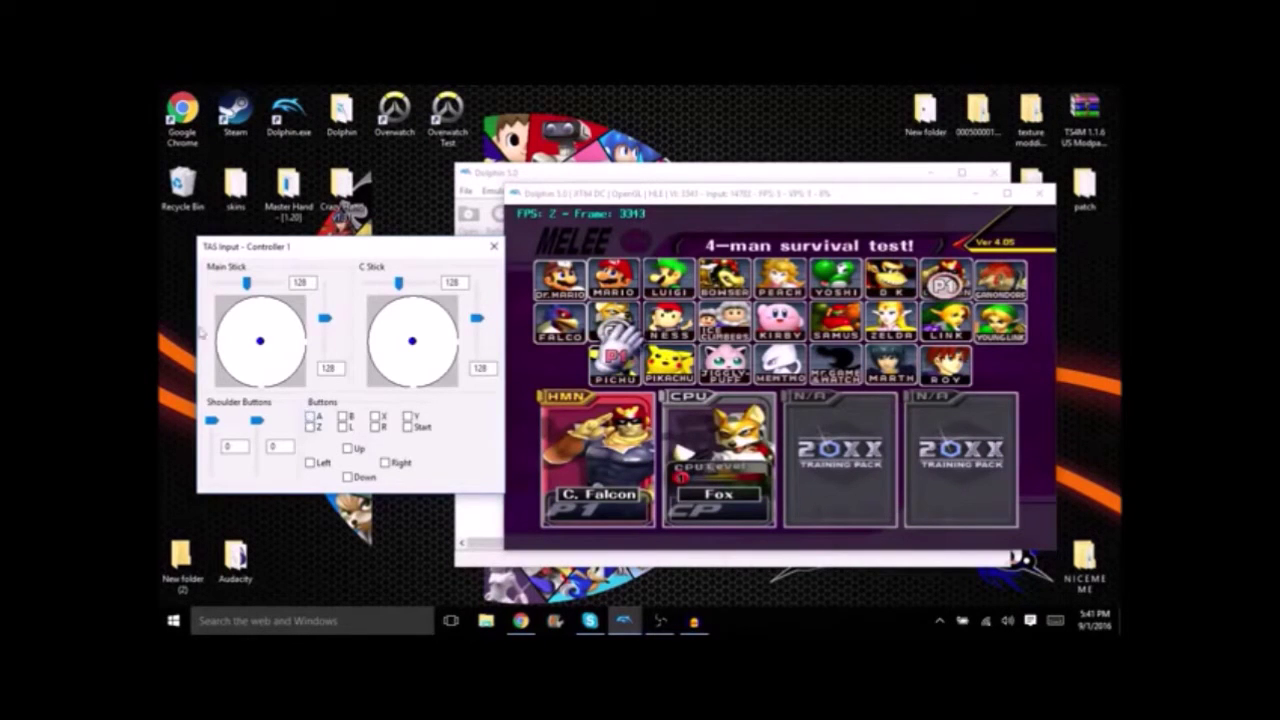
{"action": "left_click_drag", "start_coordinate": [274, 322], "coordinate": [303, 303]}
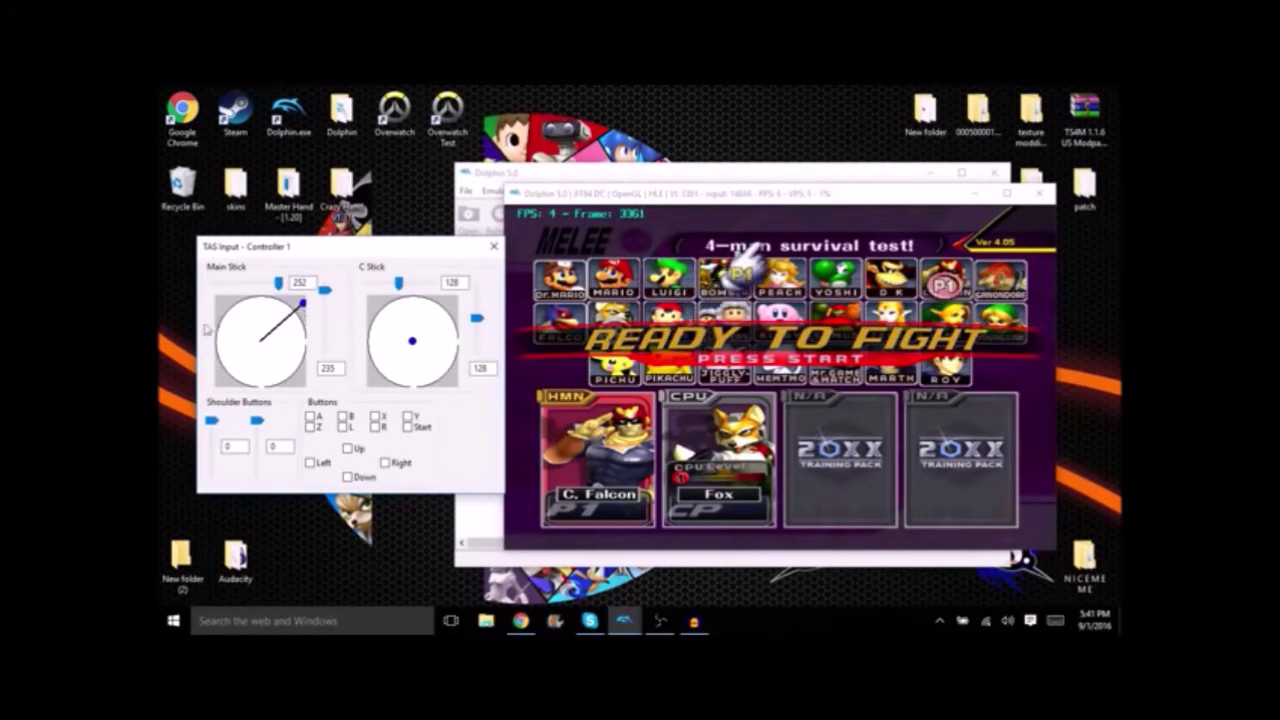
{"action": "right_click", "coordinate": [259, 340]}
Set Stock to 1 in the custom rules, cycle Falcon's costume, and start the match.
{"action": "left_click", "coordinate": [313, 419]}
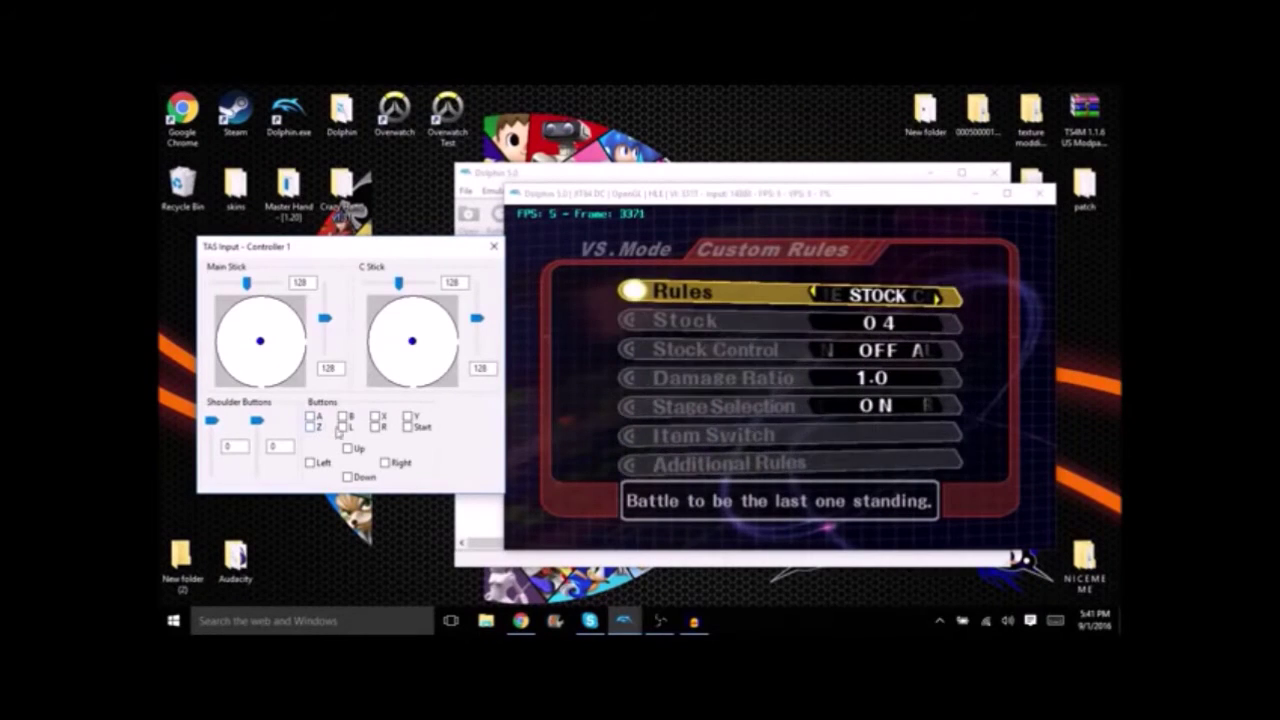
{"action": "left_click", "coordinate": [348, 477]}
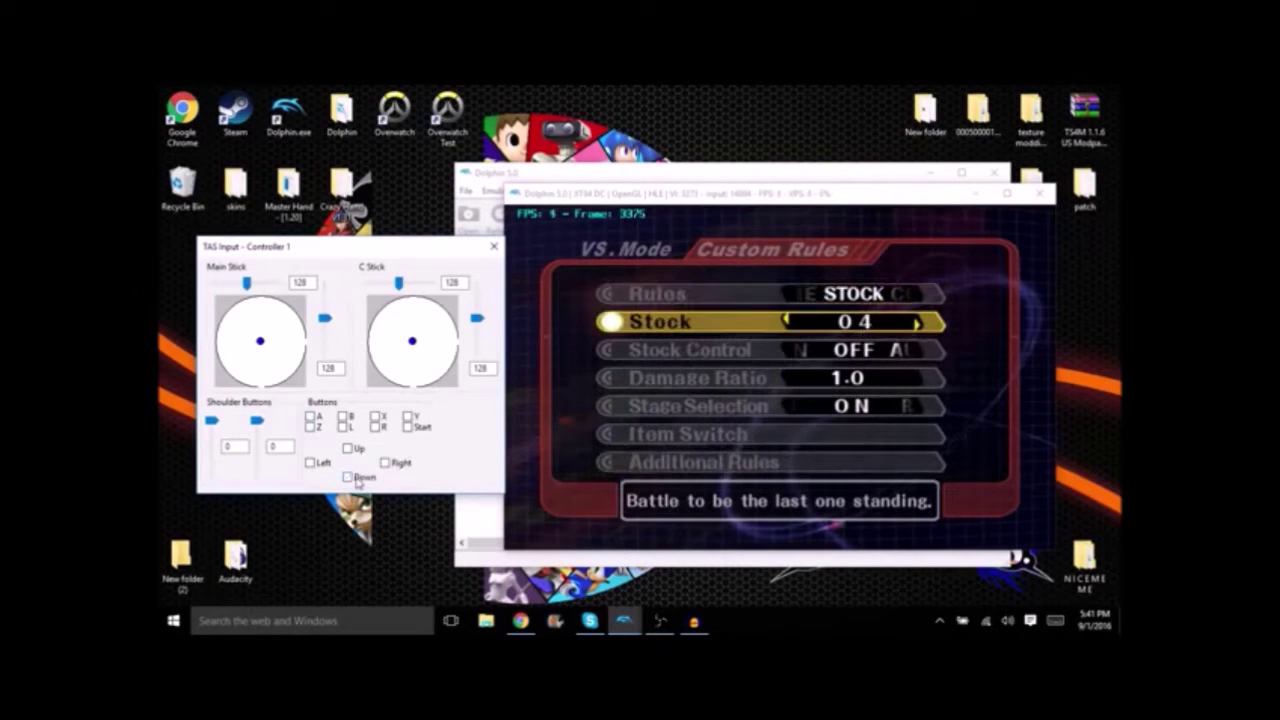
{"action": "left_click", "coordinate": [310, 463]}
{"action": "left_click", "coordinate": [310, 463]}
{"action": "left_click", "coordinate": [344, 418]}
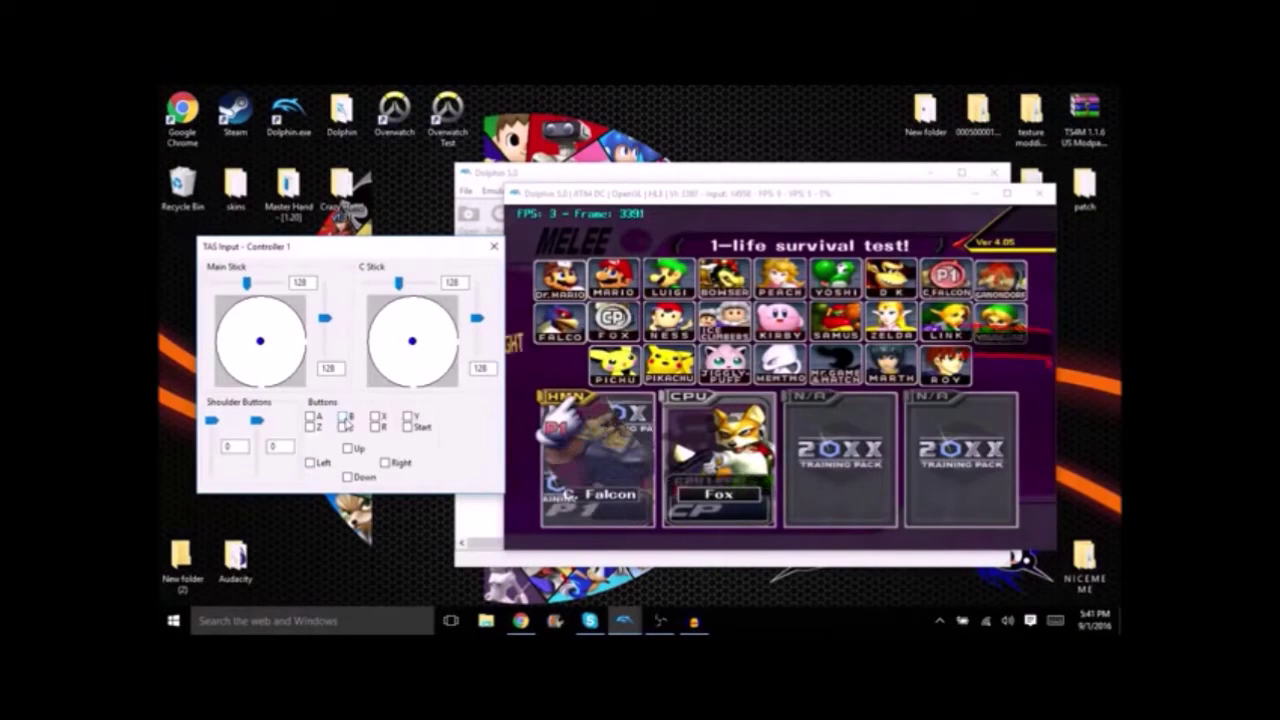
{"action": "right_click", "coordinate": [377, 417]}
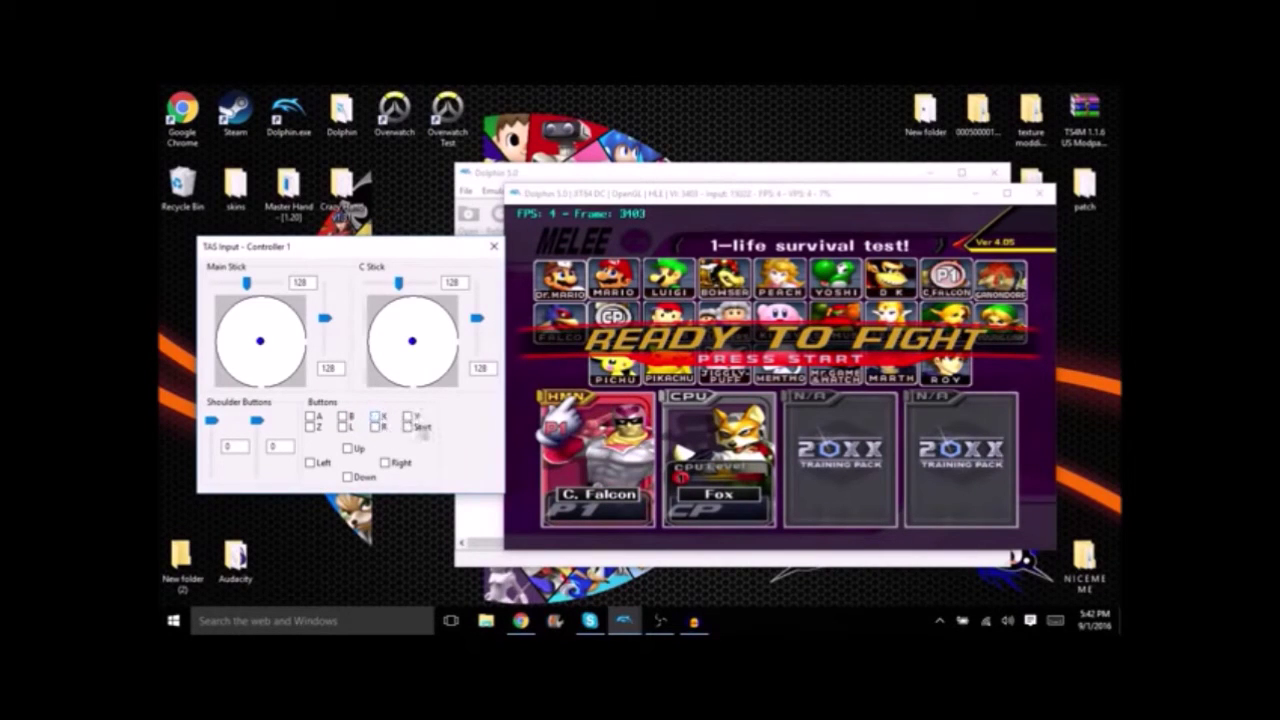
{"action": "left_click", "coordinate": [418, 433]}
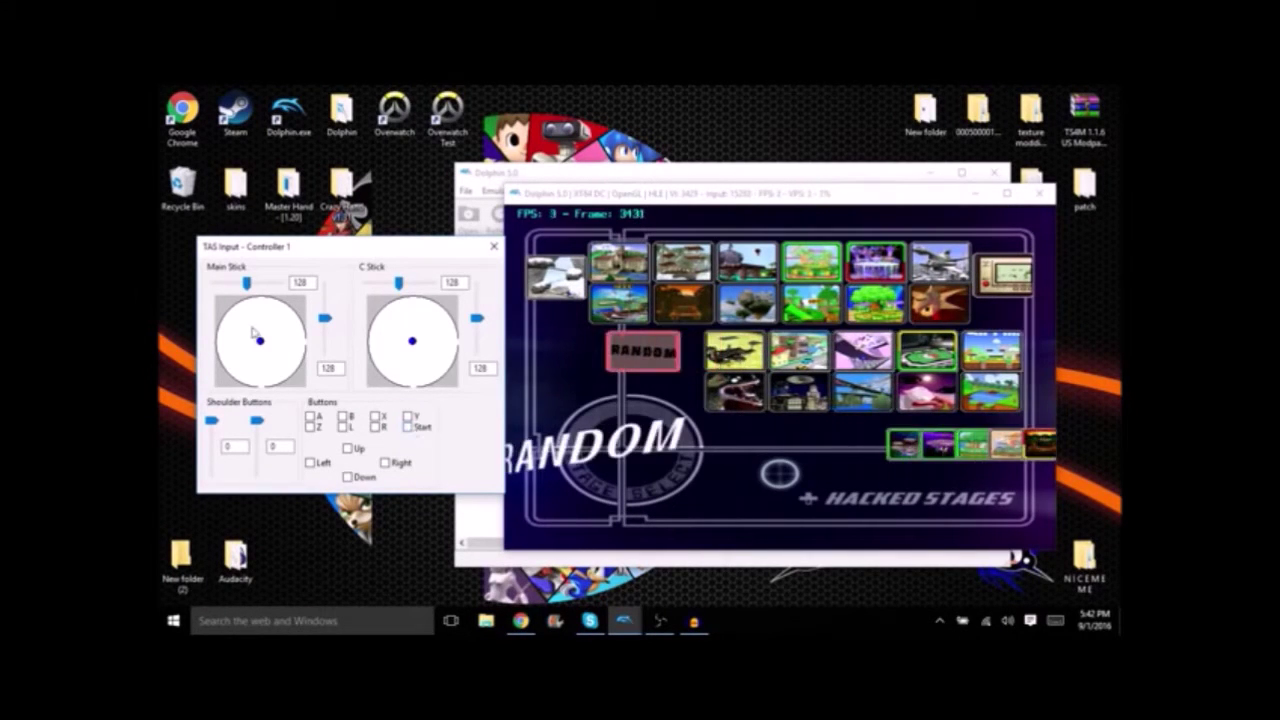
Steer the stage cursor to Fountain of Dreams, neutralise the stick, and hide the OBS window.
{"action": "left_click_drag", "start_coordinate": [256, 334], "coordinate": [296, 299]}
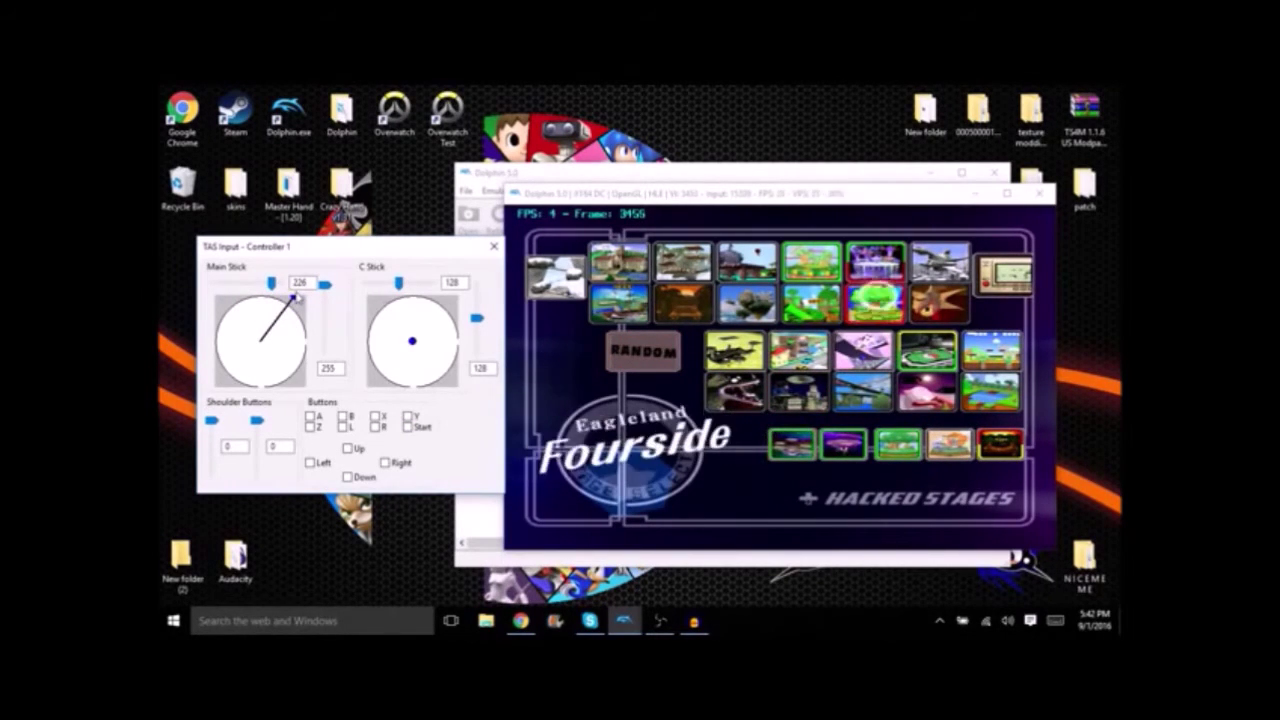
{"action": "left_click_drag", "start_coordinate": [270, 307], "coordinate": [265, 306]}
{"action": "right_click", "coordinate": [262, 318]}
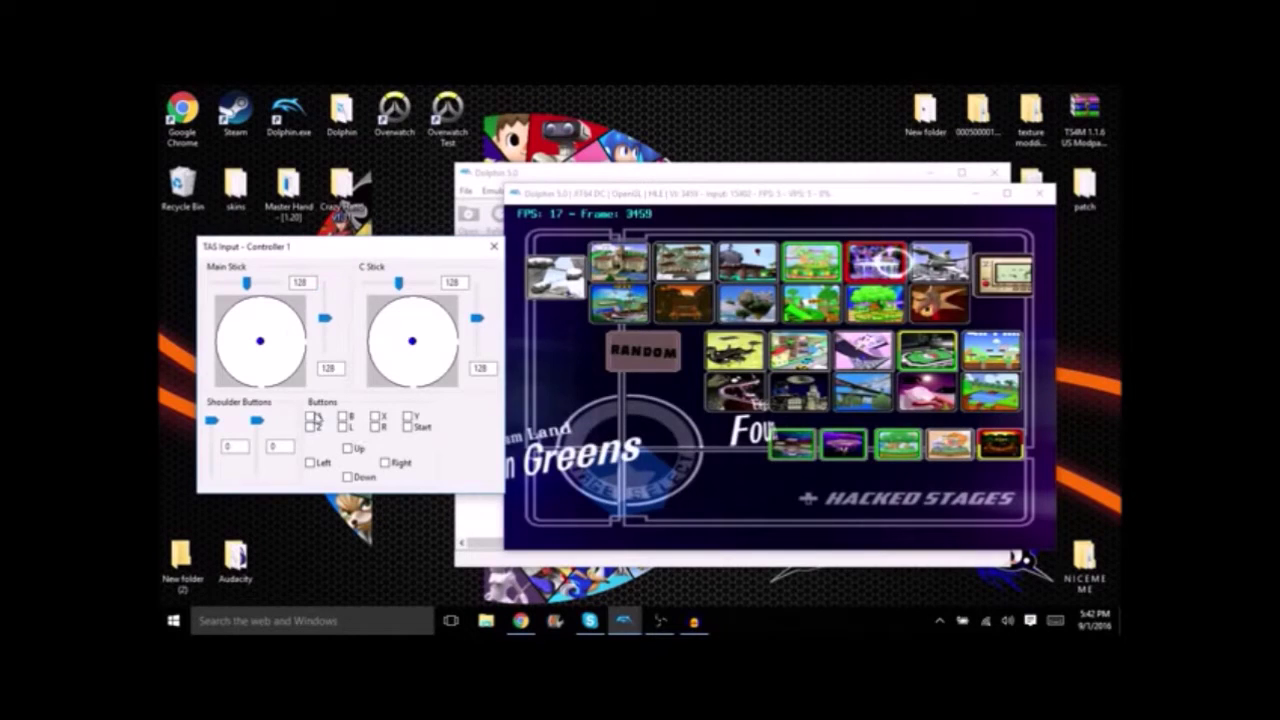
{"action": "left_click", "coordinate": [660, 620]}
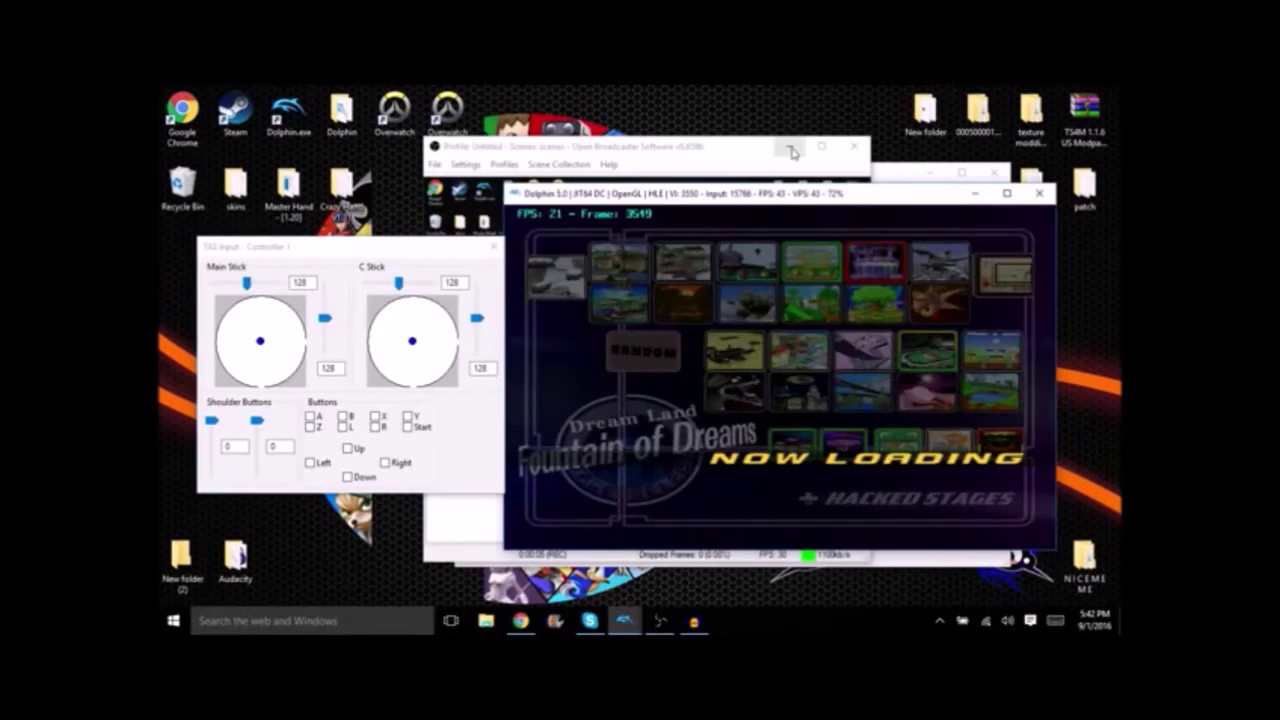
{"action": "left_click", "coordinate": [791, 150]}
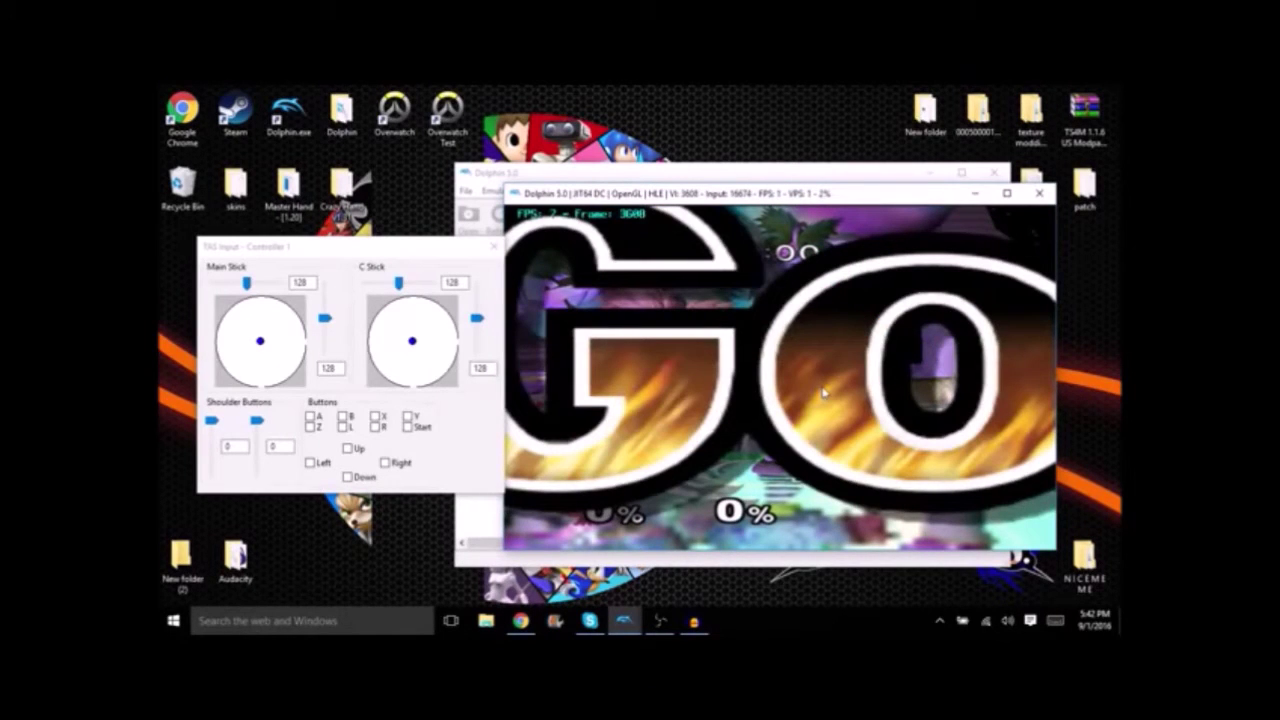
Save the Go! frame to state slot 1 and reload it.
{"action": "key", "text": "shift+F1"}
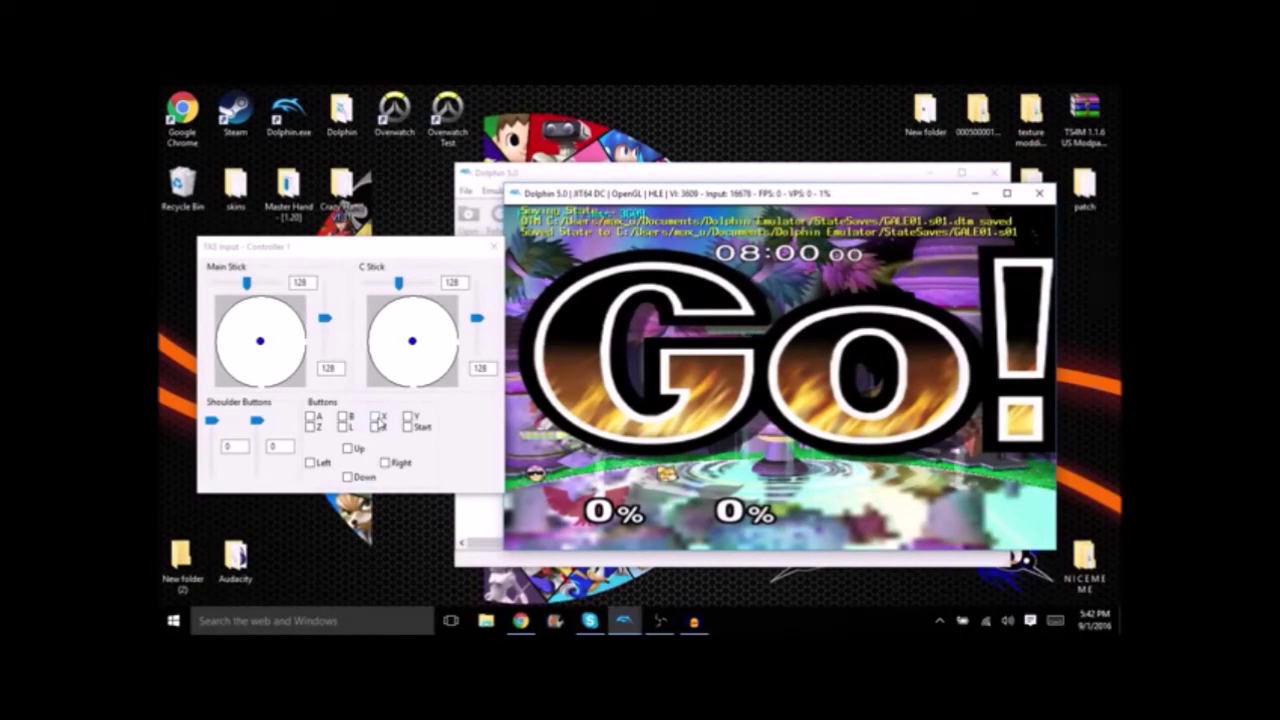
{"action": "key", "text": "F1"}
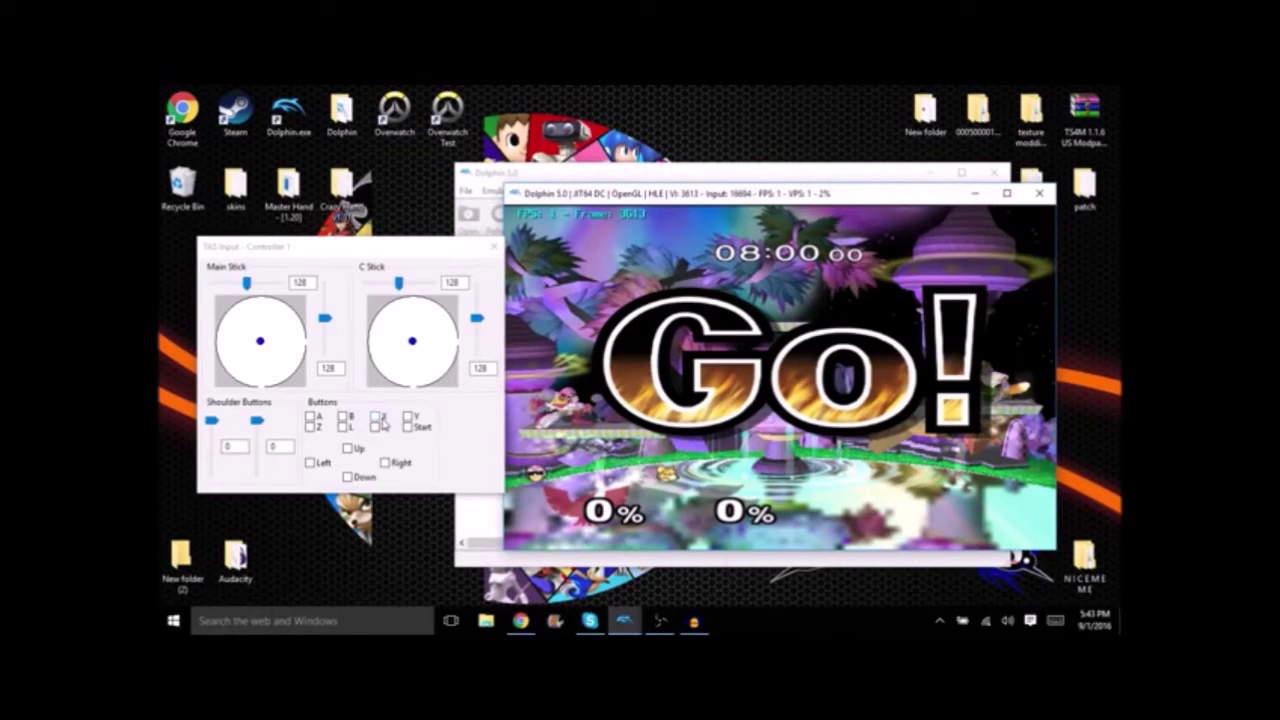
{"action": "left_click", "coordinate": [383, 424]}
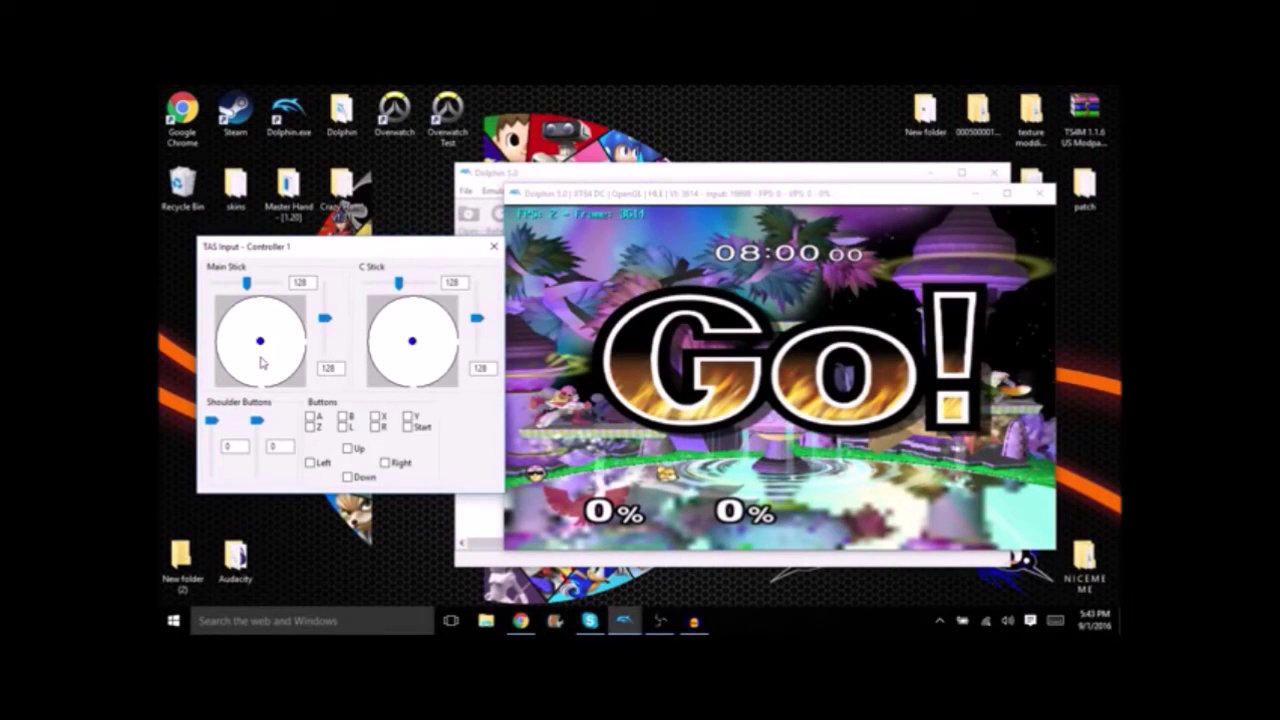
Input a down-right main stick with L held then released, and save to slot 2.
{"action": "left_click_drag", "start_coordinate": [262, 362], "coordinate": [310, 366]}
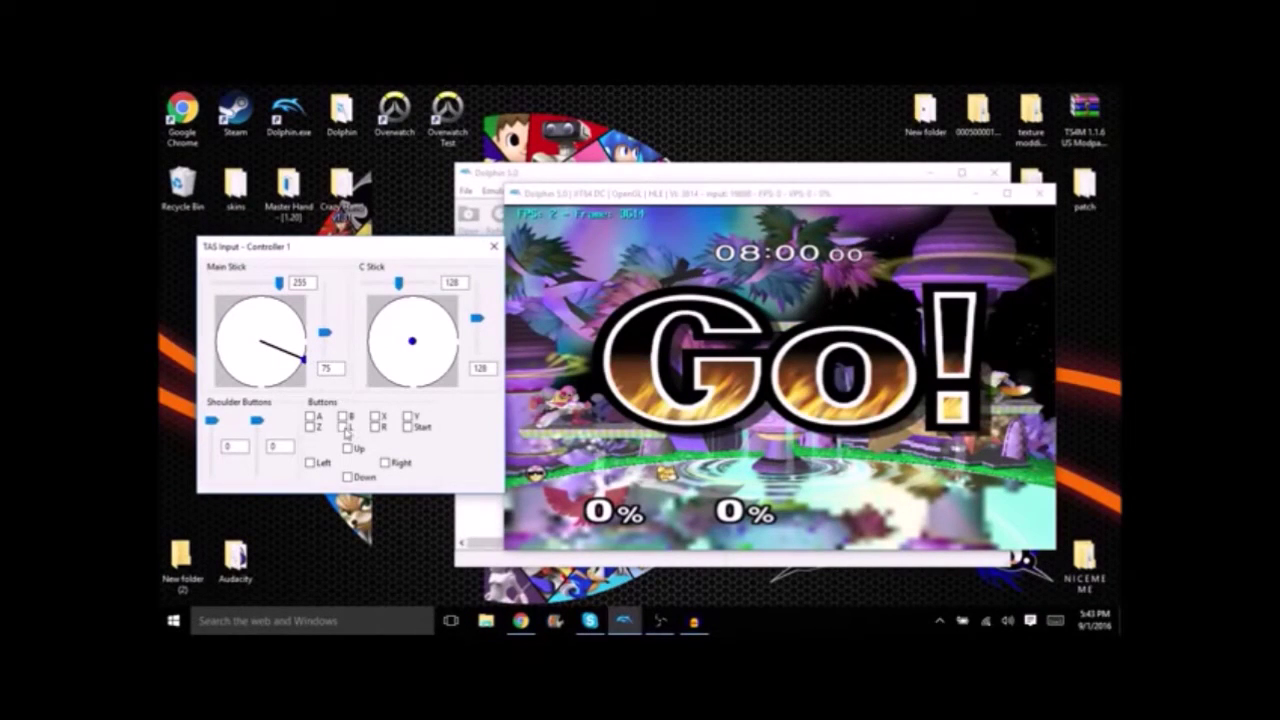
{"action": "left_click", "coordinate": [344, 428]}
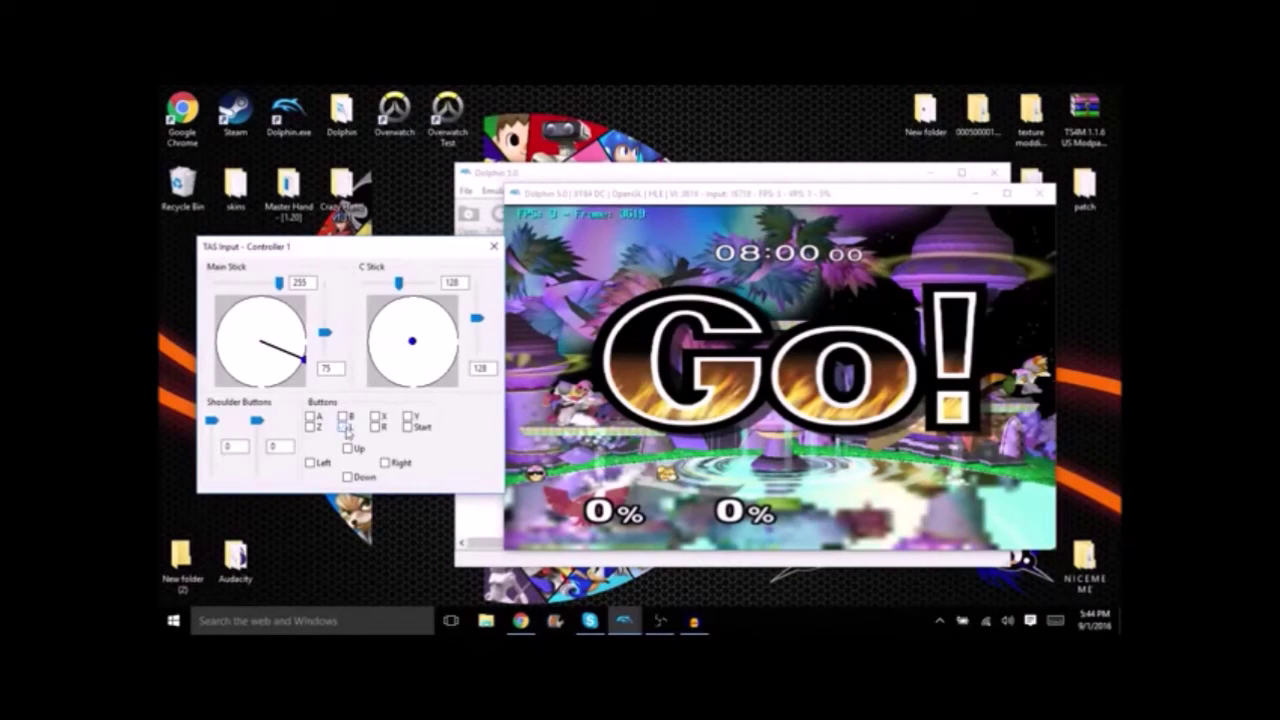
{"action": "left_click", "coordinate": [346, 430]}
{"action": "right_click", "coordinate": [281, 373]}
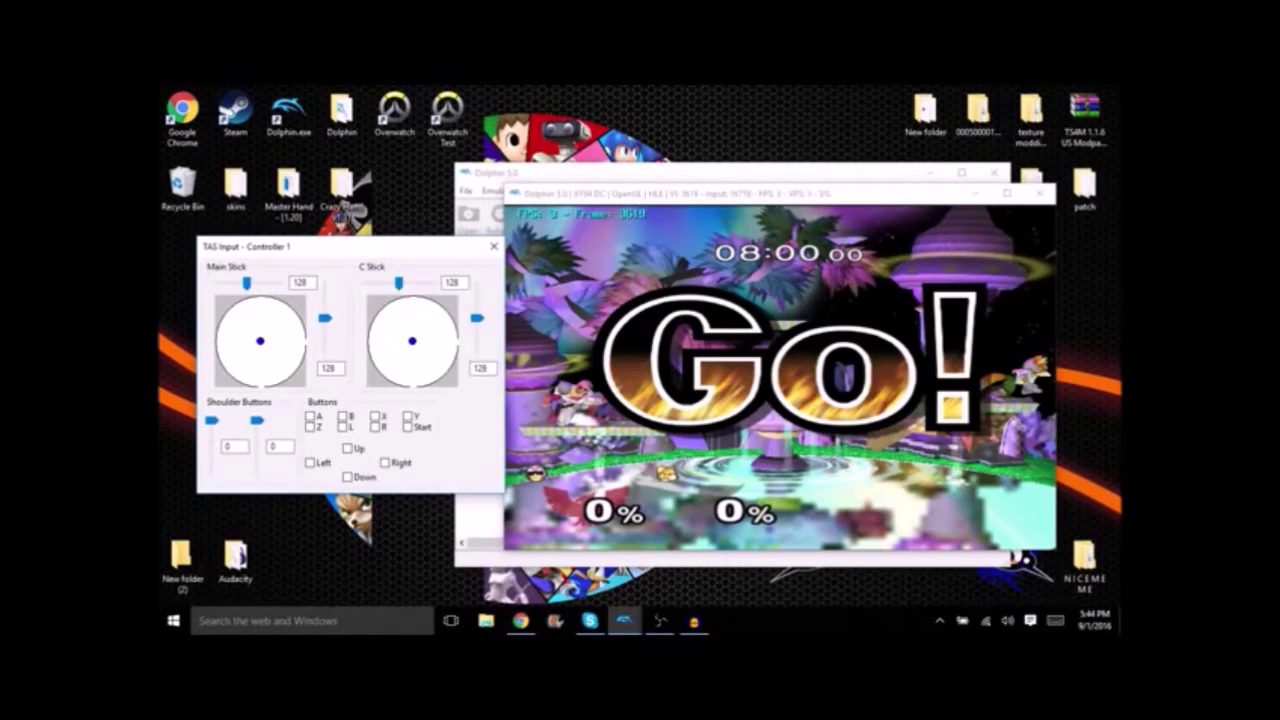
{"action": "left_click", "coordinate": [512, 441]}
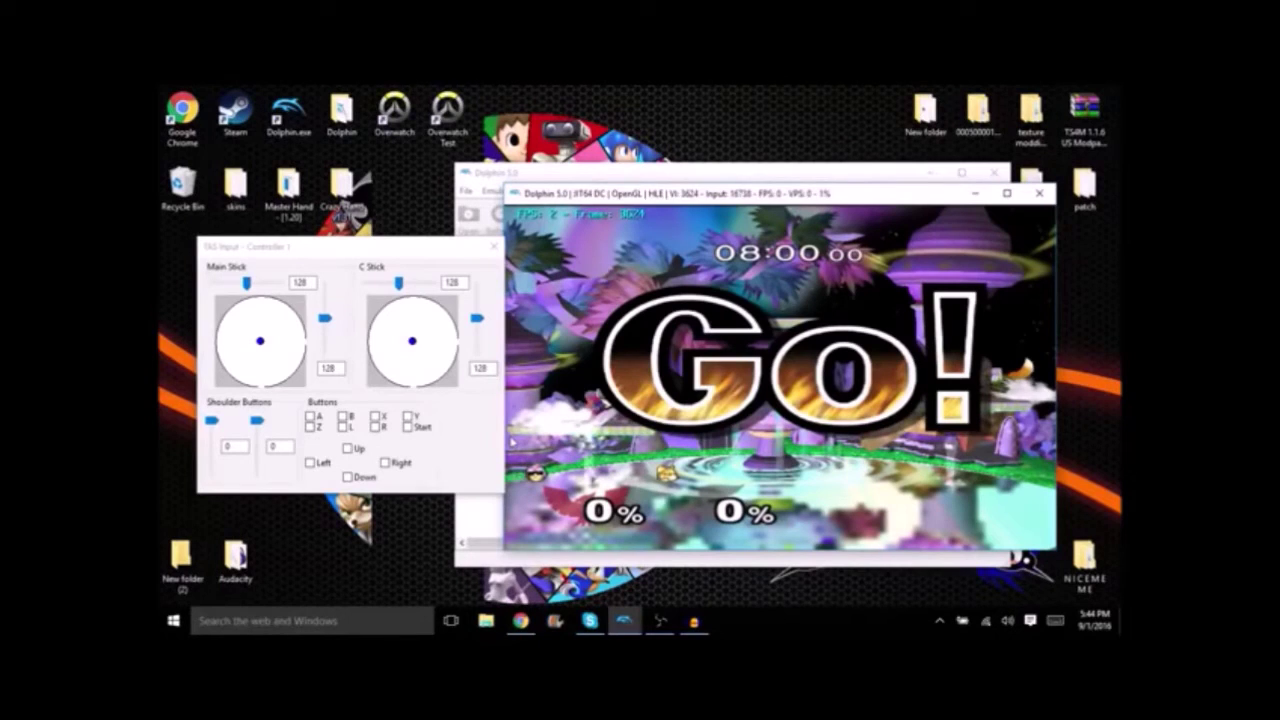
{"action": "key", "text": "shift+F2"}
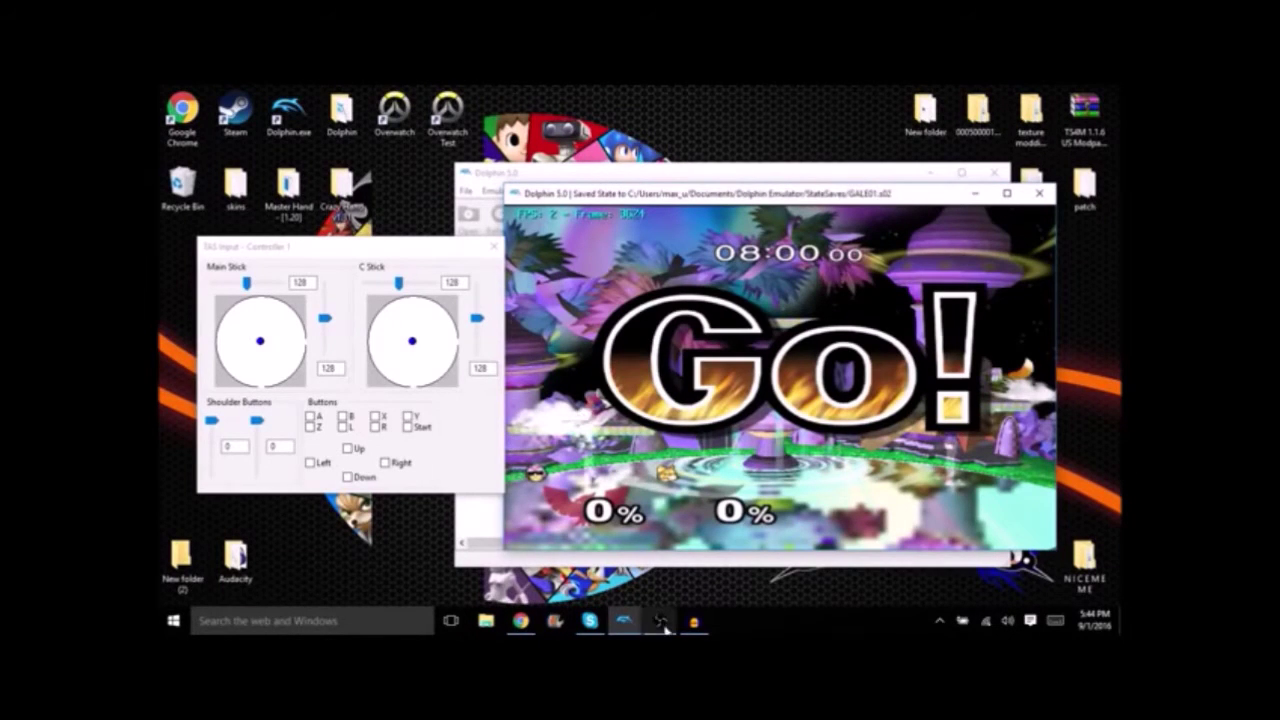
Tilt the main stick right then down-right, save a state with Shift+F4, and reload slot 3.
{"action": "left_click", "coordinate": [316, 345]}
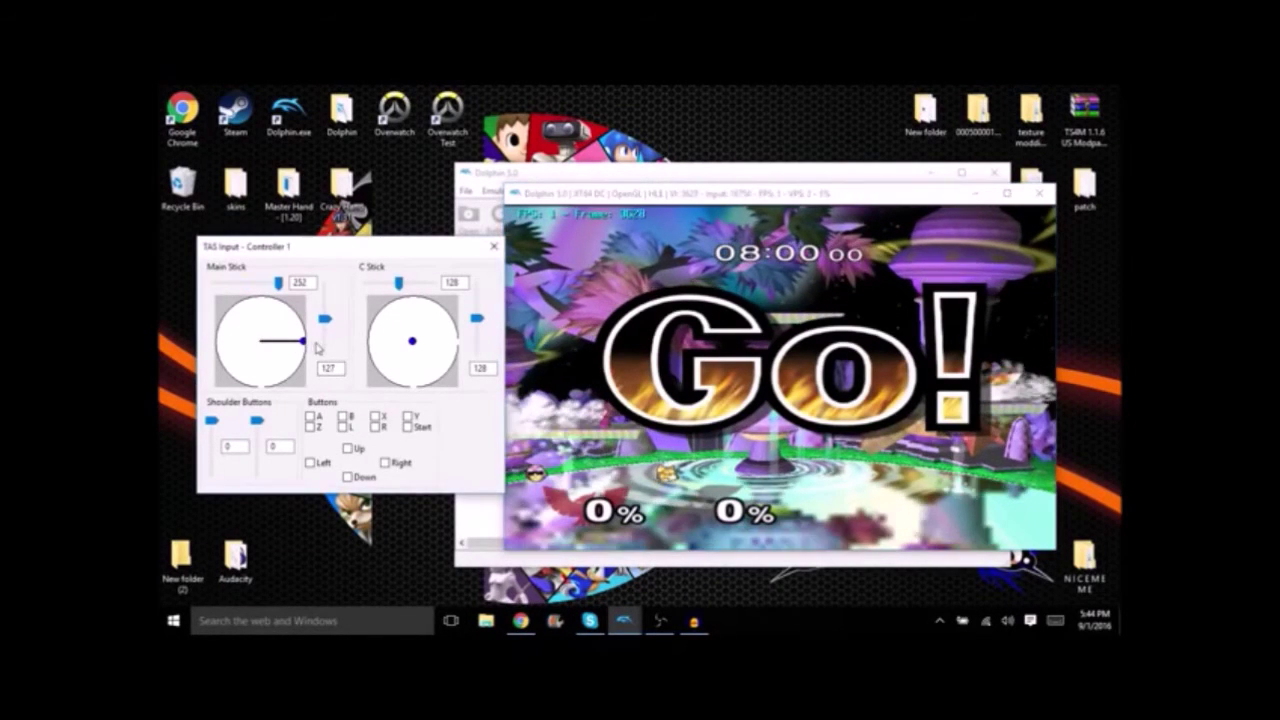
{"action": "left_click_drag", "start_coordinate": [316, 345], "coordinate": [360, 449]}
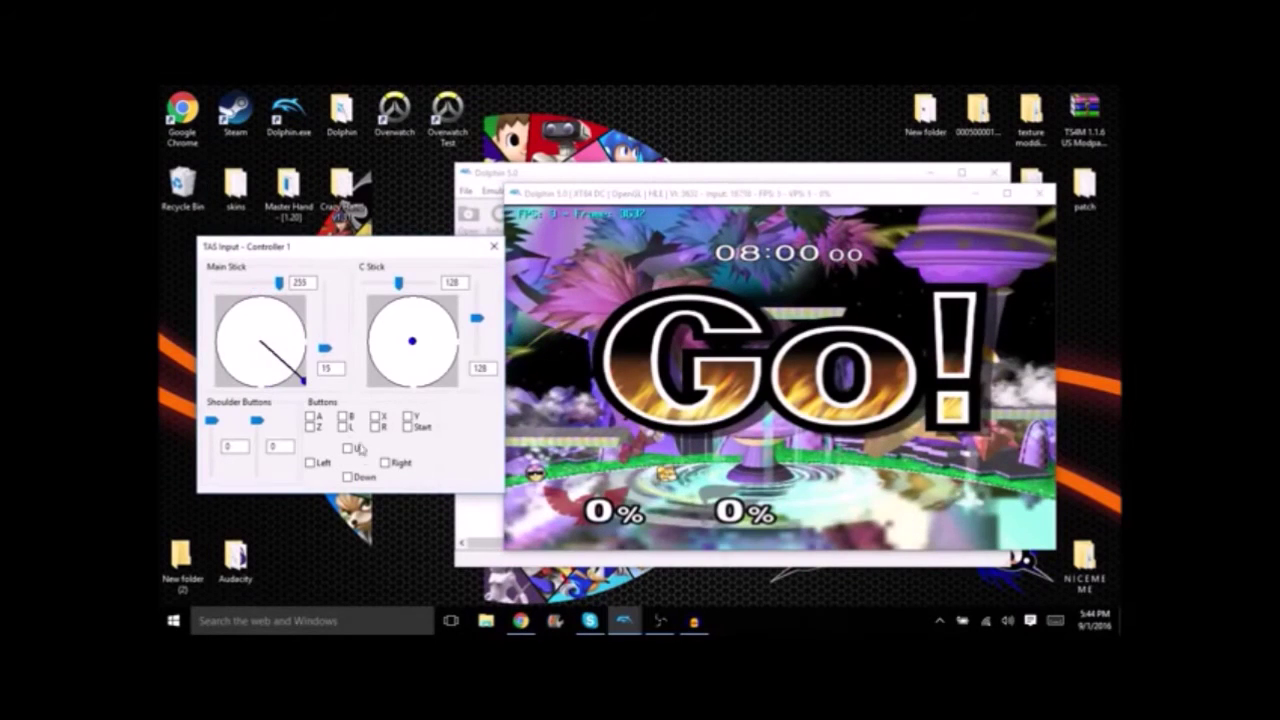
{"action": "right_click", "coordinate": [285, 376]}
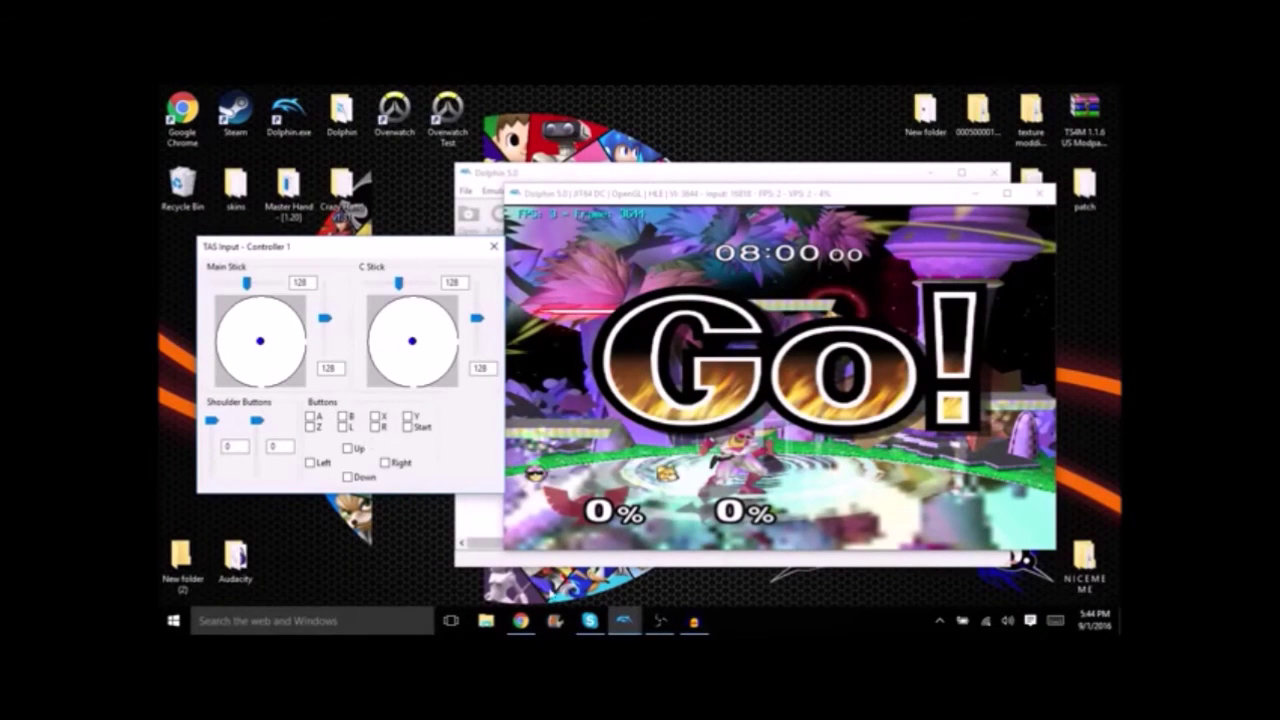
{"action": "left_click", "coordinate": [623, 620]}
{"action": "key", "text": "shift+F4"}
{"action": "key", "text": "F3"}
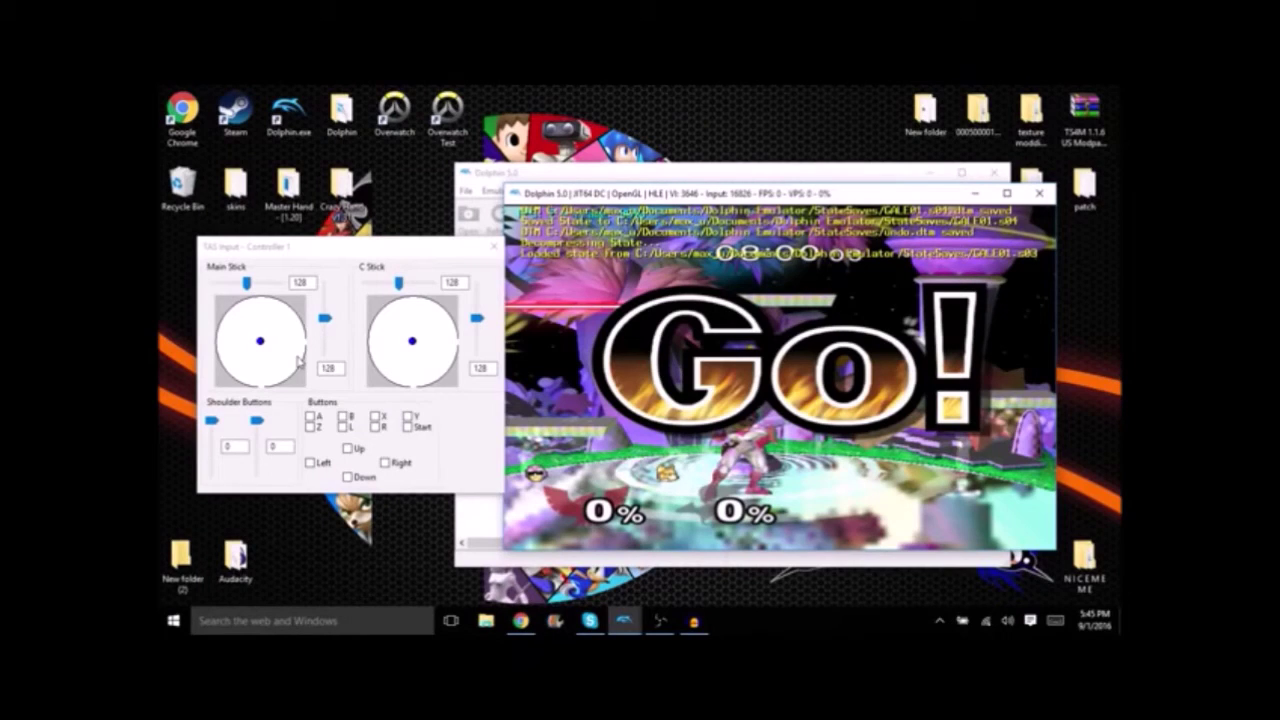
Push the main stick right, save to slot 1, then swing it left and recentre.
{"action": "left_click", "coordinate": [305, 342]}
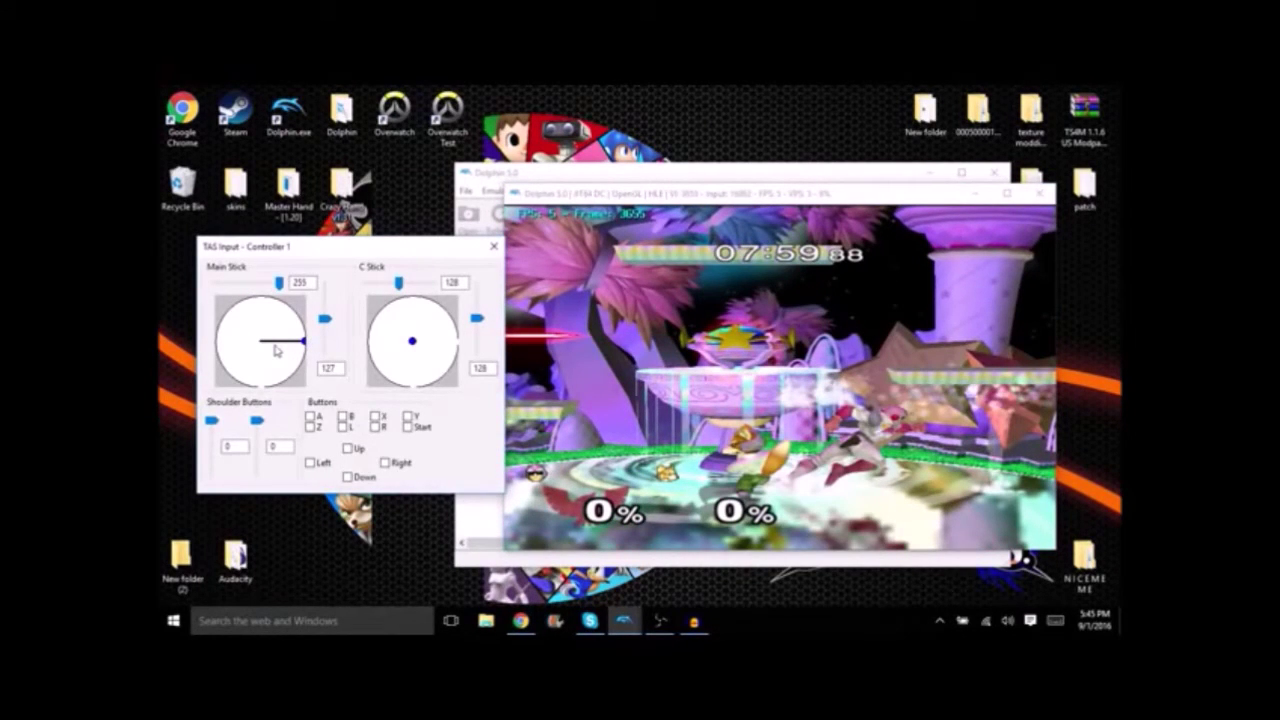
{"action": "key", "text": "shift+F1"}
{"action": "left_click_drag", "start_coordinate": [277, 349], "coordinate": [200, 349]}
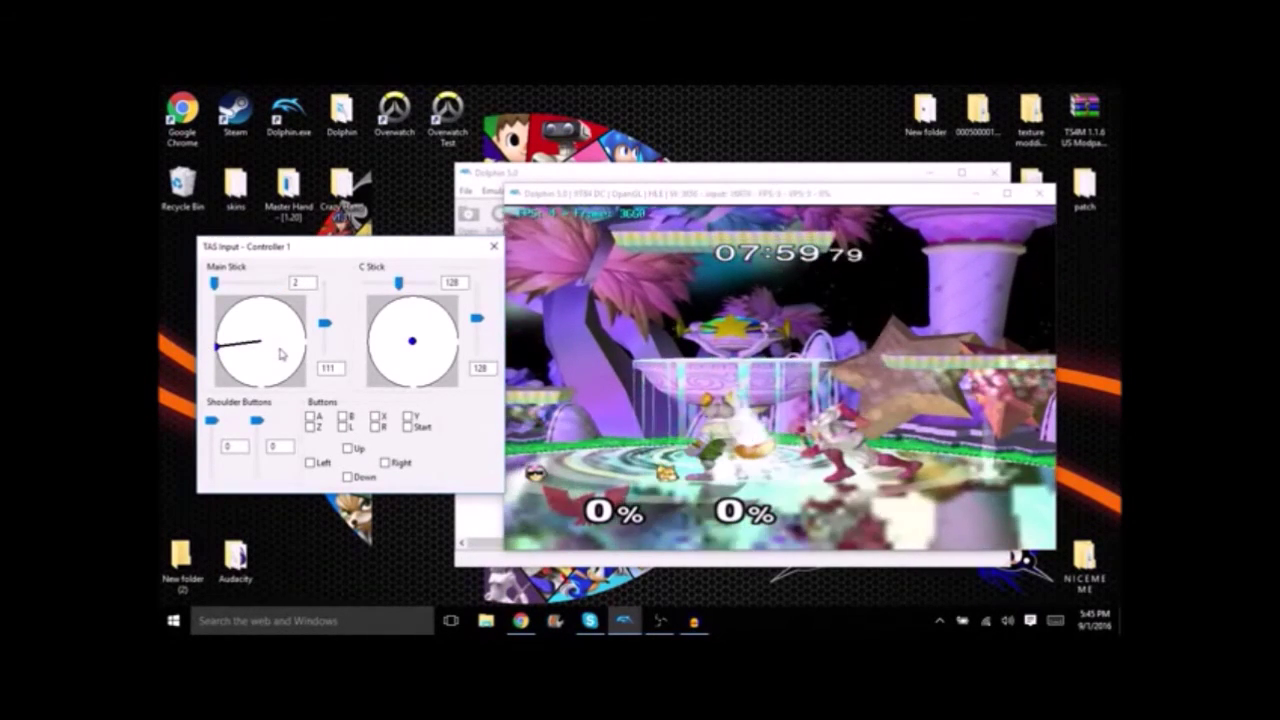
{"action": "right_click", "coordinate": [282, 353]}
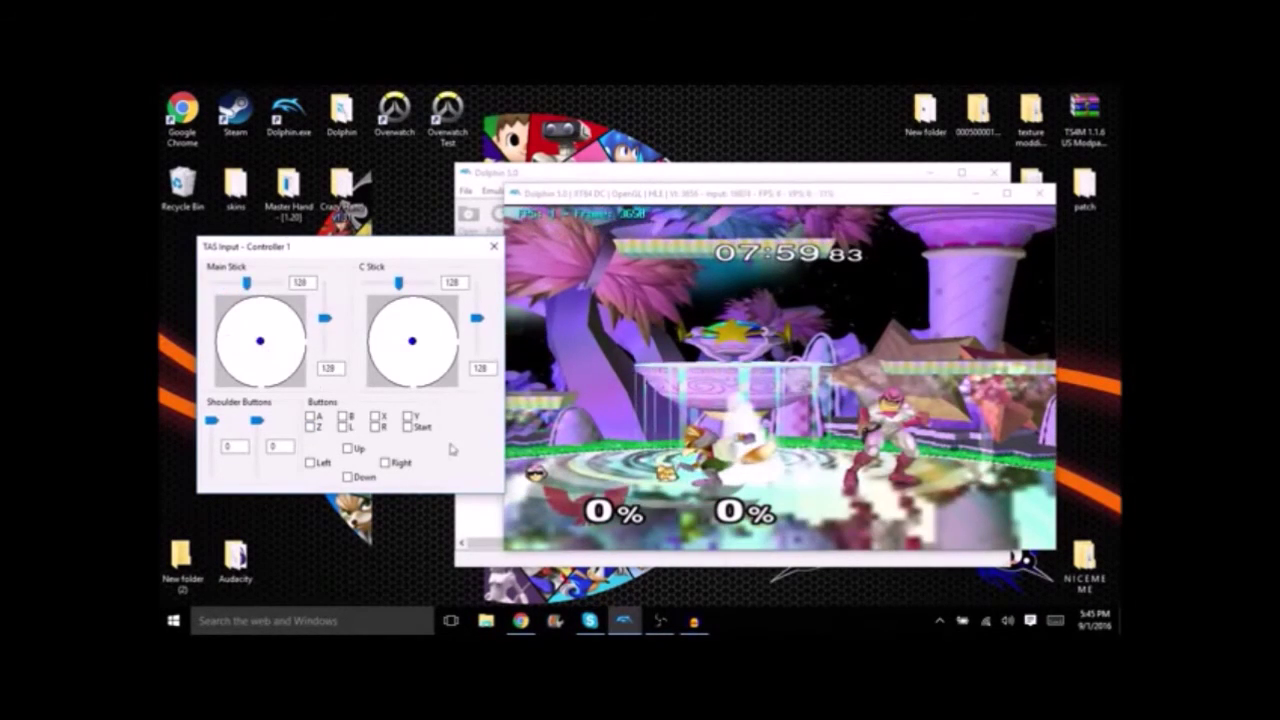
Toggle Z on and off, then save the moment to state slot 1.
{"action": "left_click", "coordinate": [318, 428]}
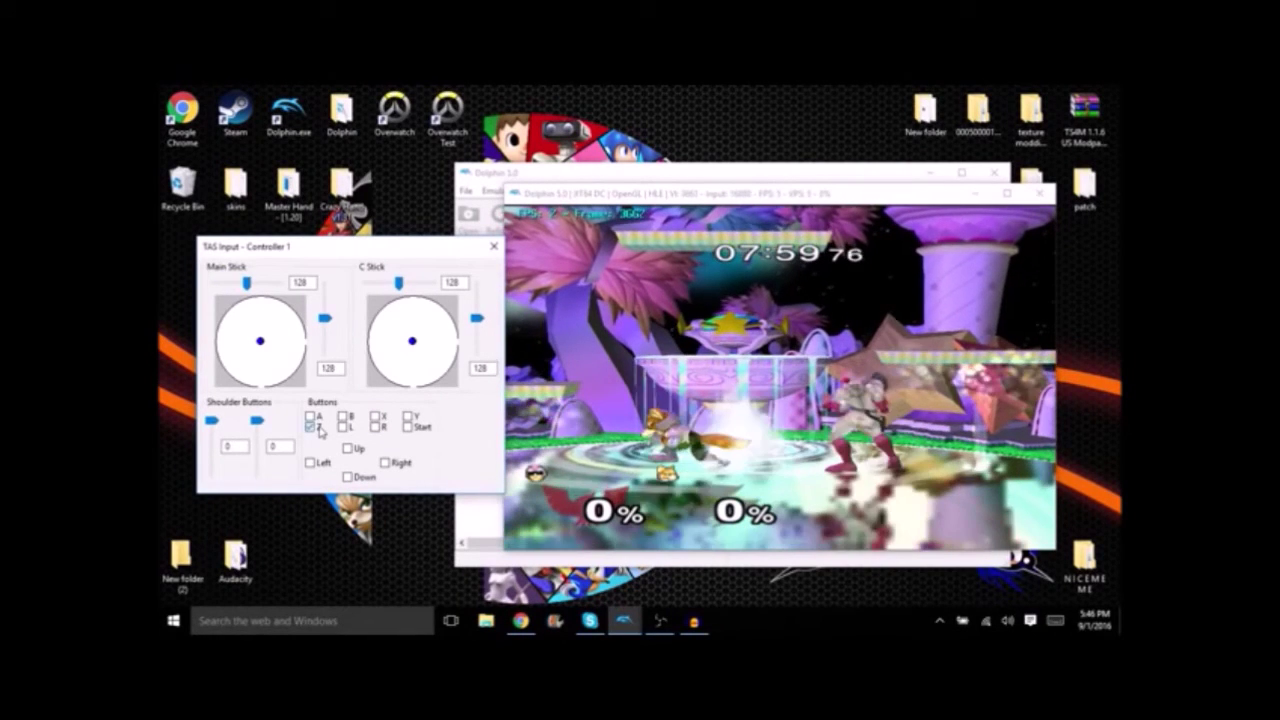
{"action": "left_click", "coordinate": [318, 428]}
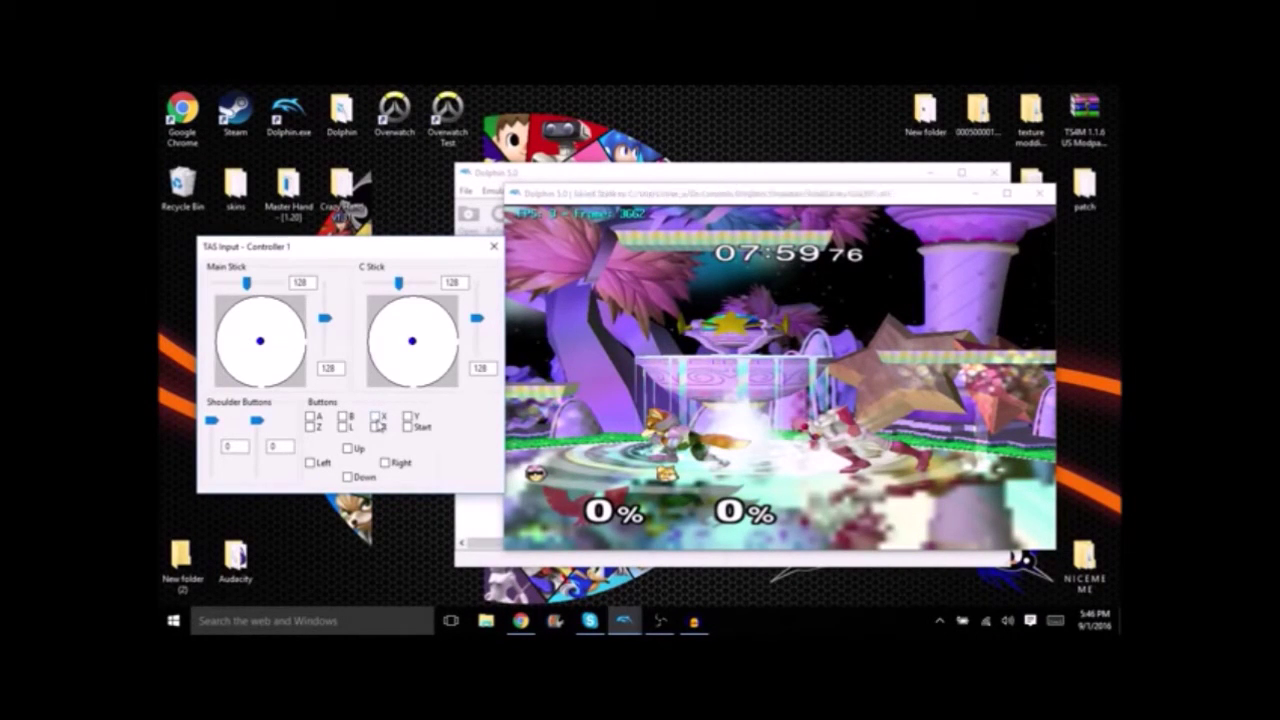
{"action": "key", "text": "shift+F1"}
Enter left and down main-stick and down C-stick inputs, then reload slots 2 and 1.
{"action": "left_click", "coordinate": [215, 343]}
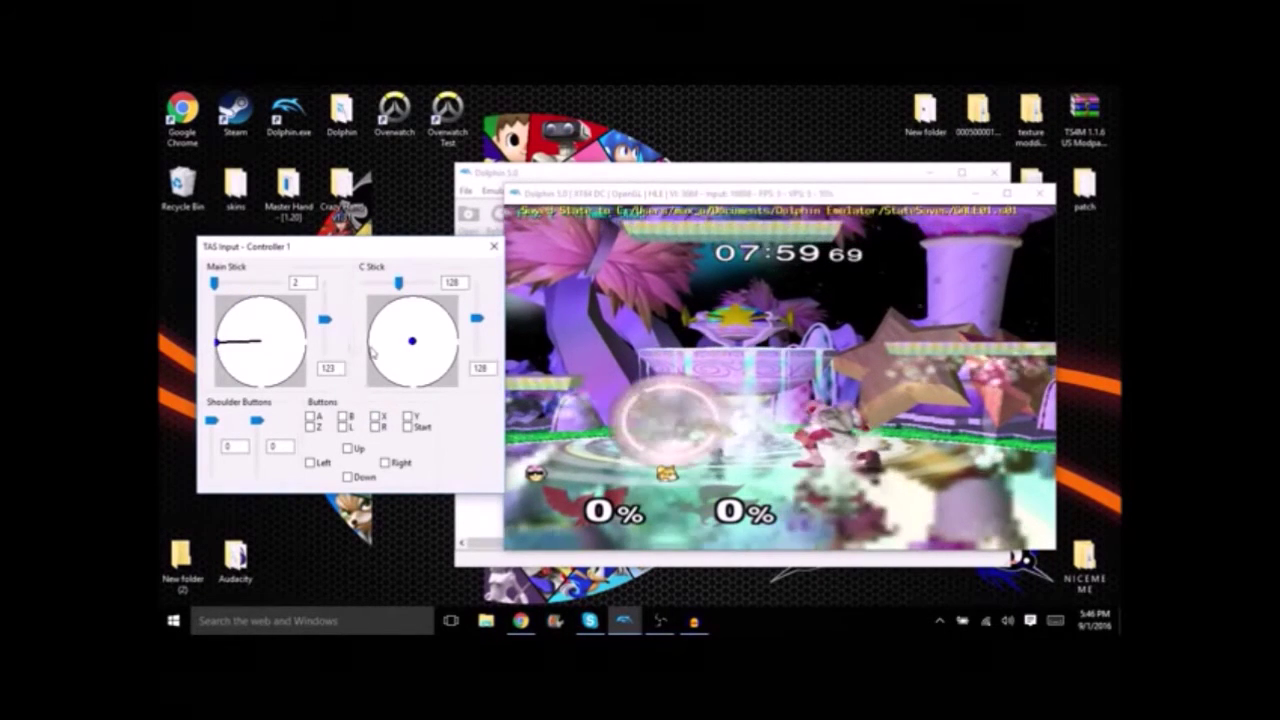
{"action": "left_click", "coordinate": [260, 343]}
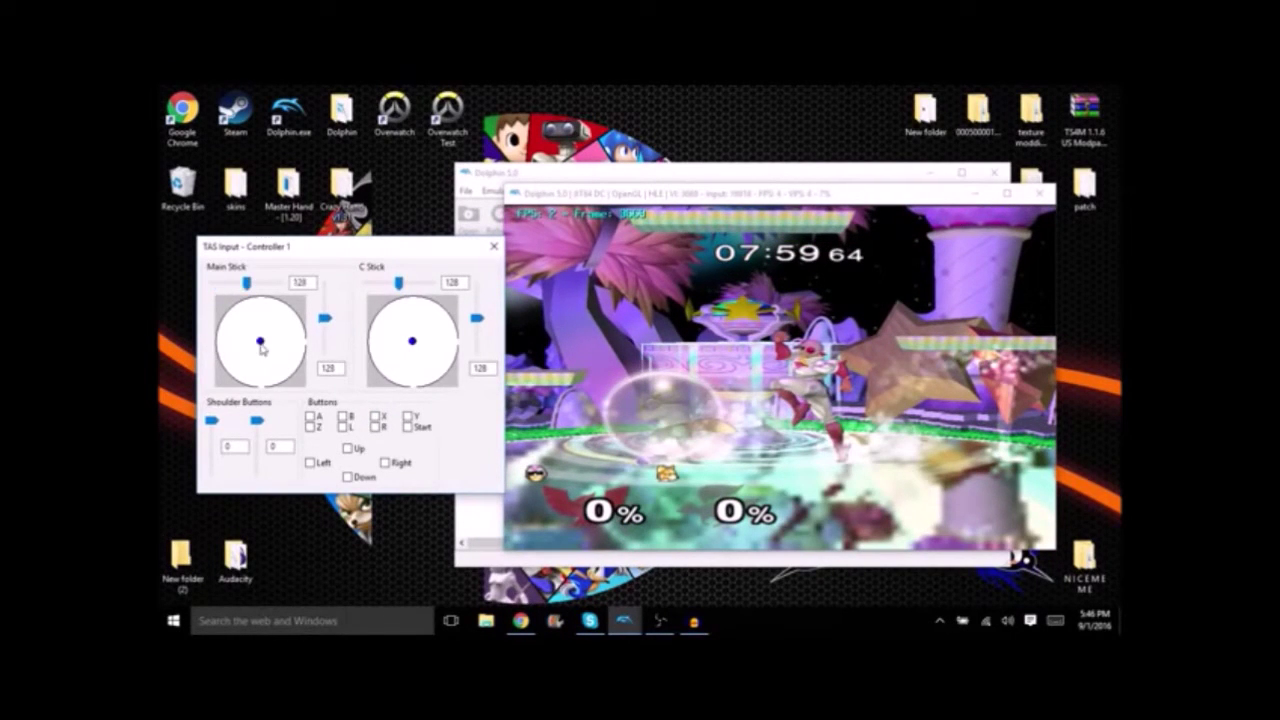
{"action": "left_click", "coordinate": [412, 386]}
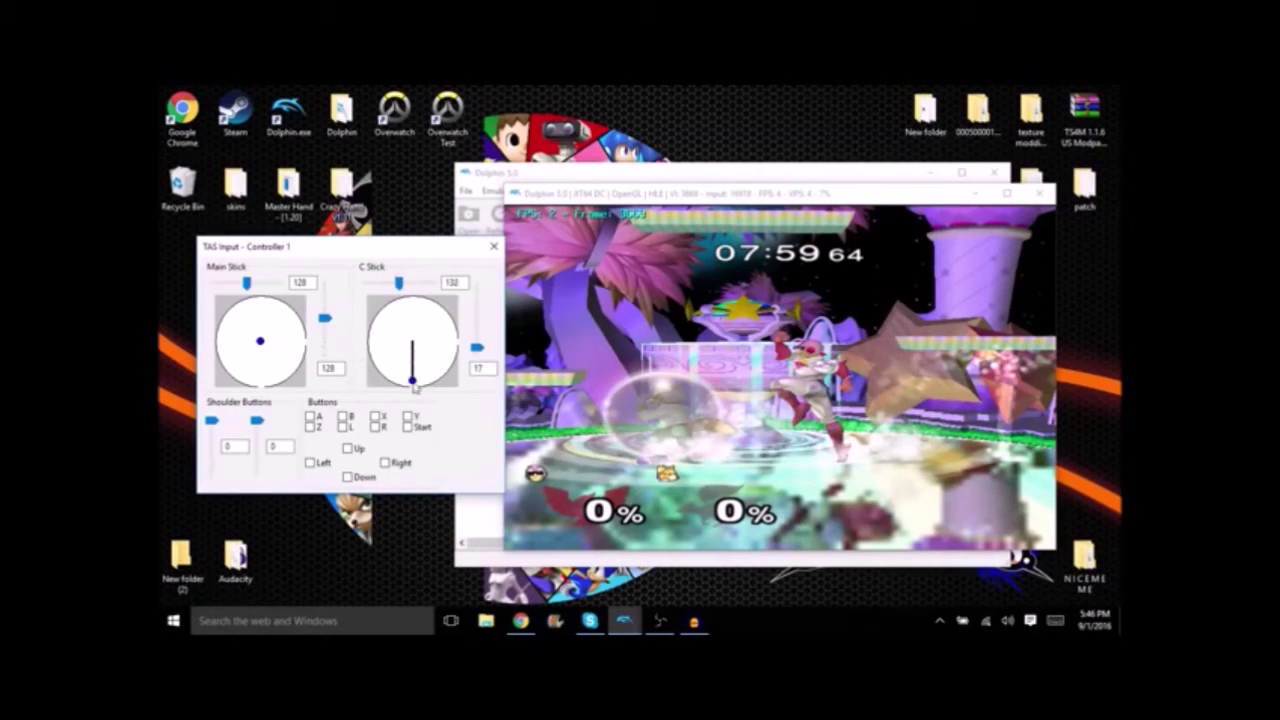
{"action": "left_click", "coordinate": [411, 345]}
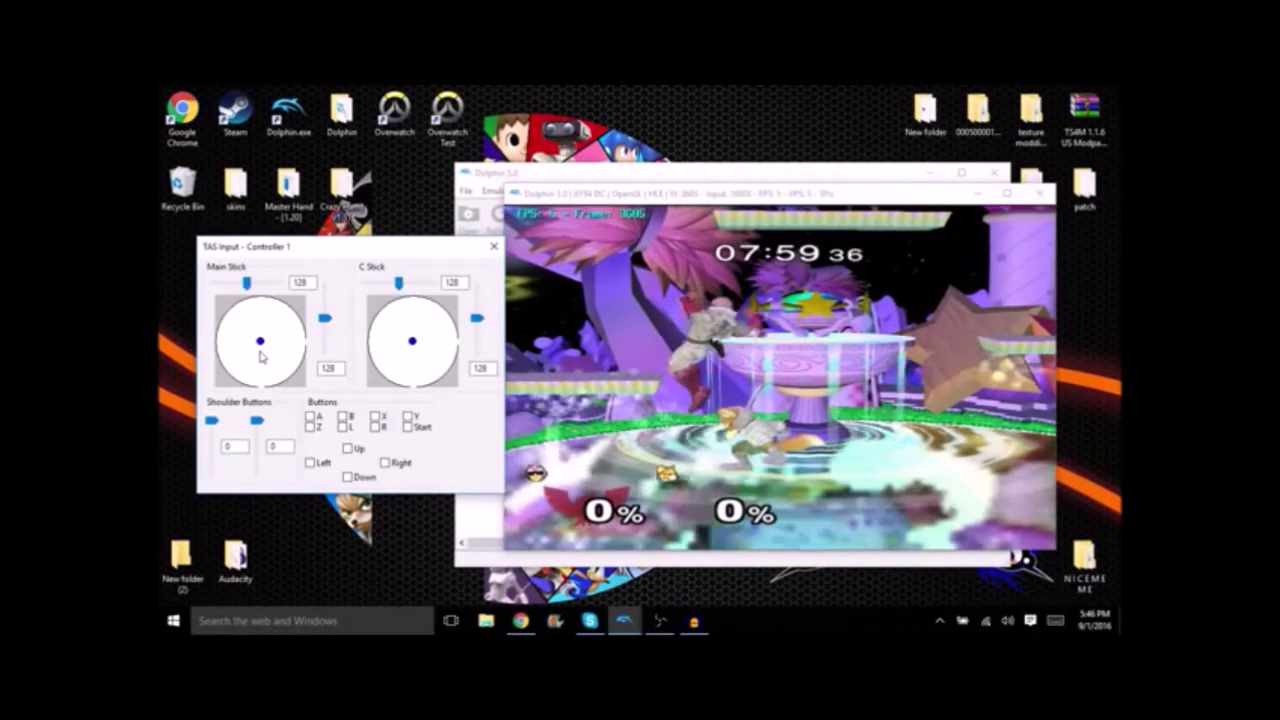
{"action": "left_click", "coordinate": [259, 384]}
{"action": "right_click", "coordinate": [266, 375]}
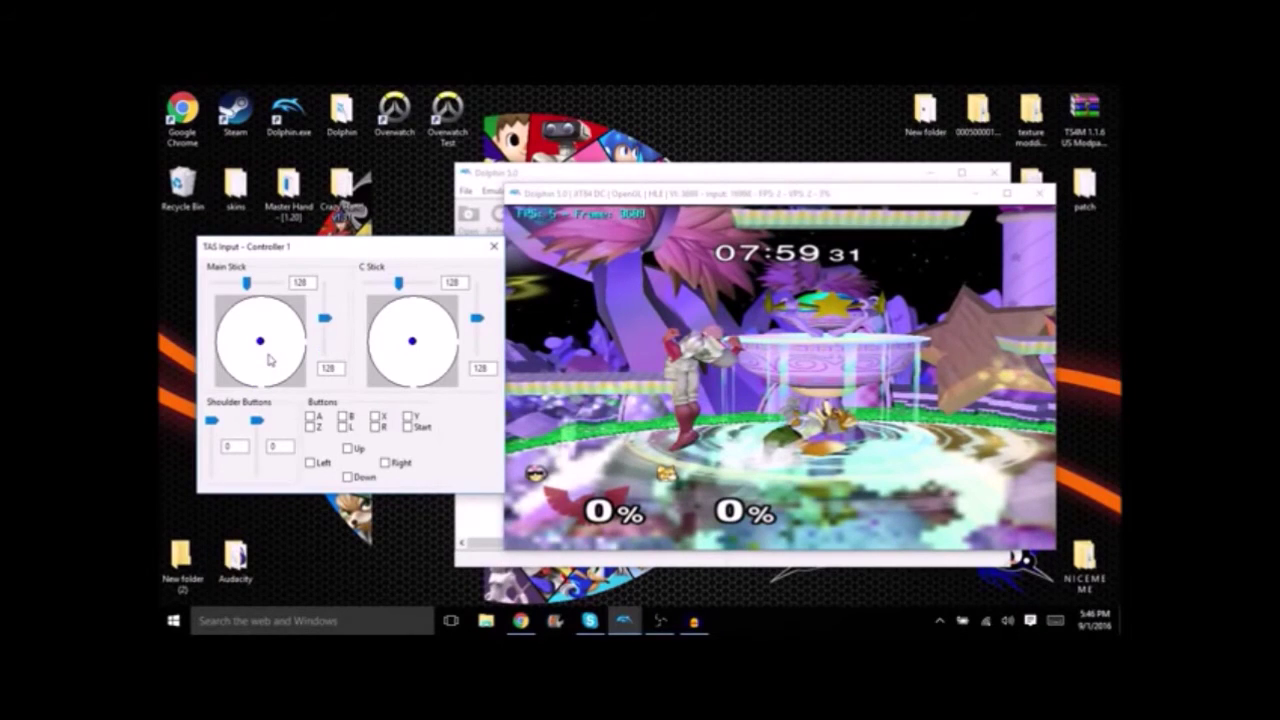
{"action": "key", "text": "F2"}
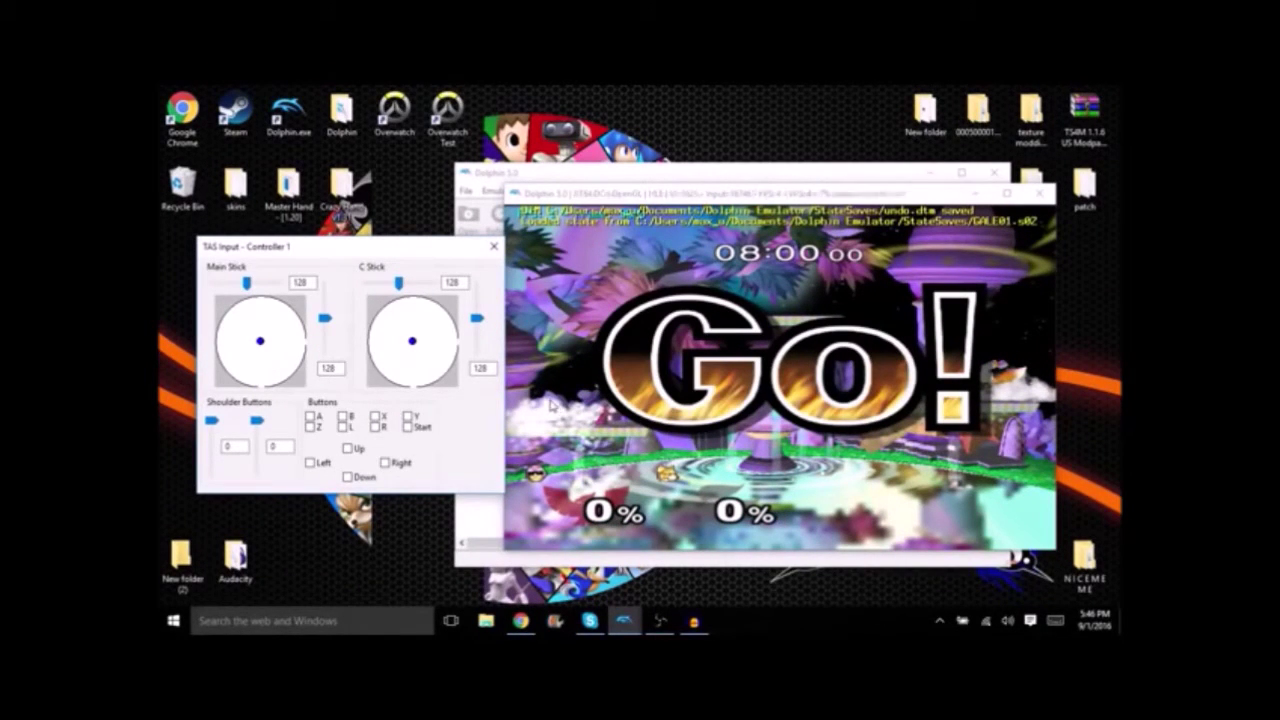
{"action": "key", "text": "F1"}
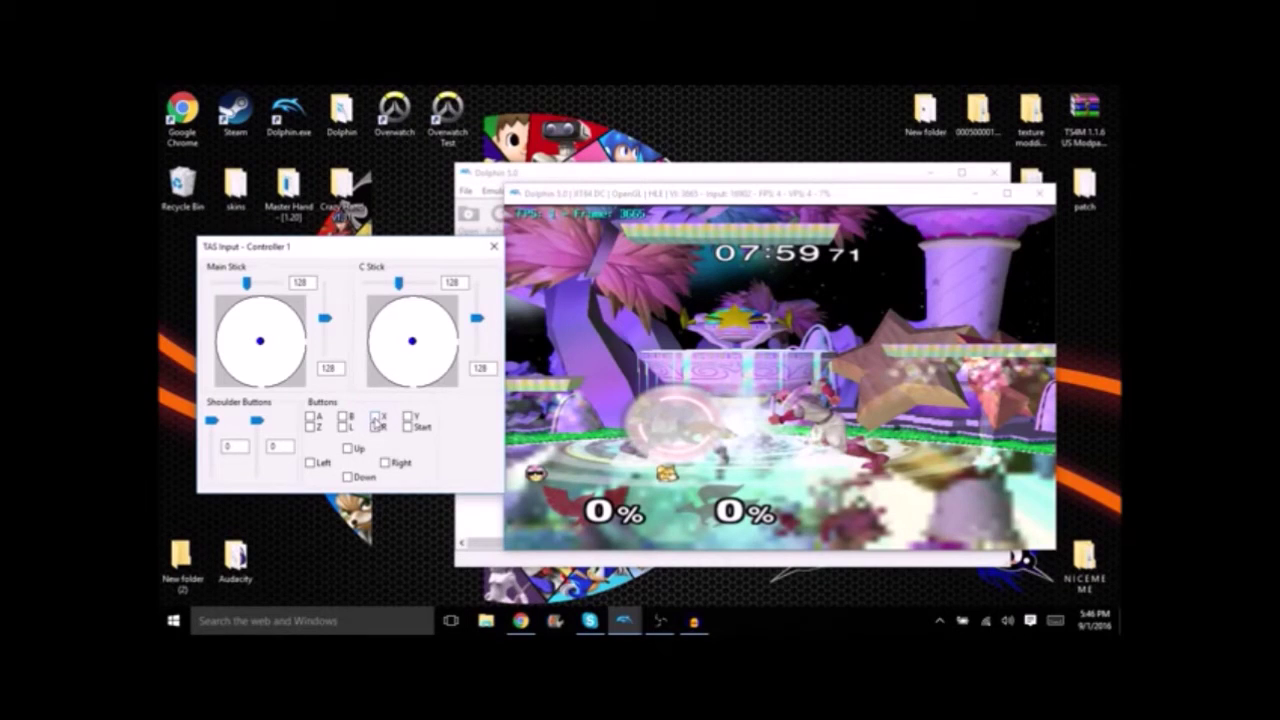
Save to slot 3, release X, then store the 07:59.46 frame in slot 1.
{"action": "key", "text": "shift+F3"}
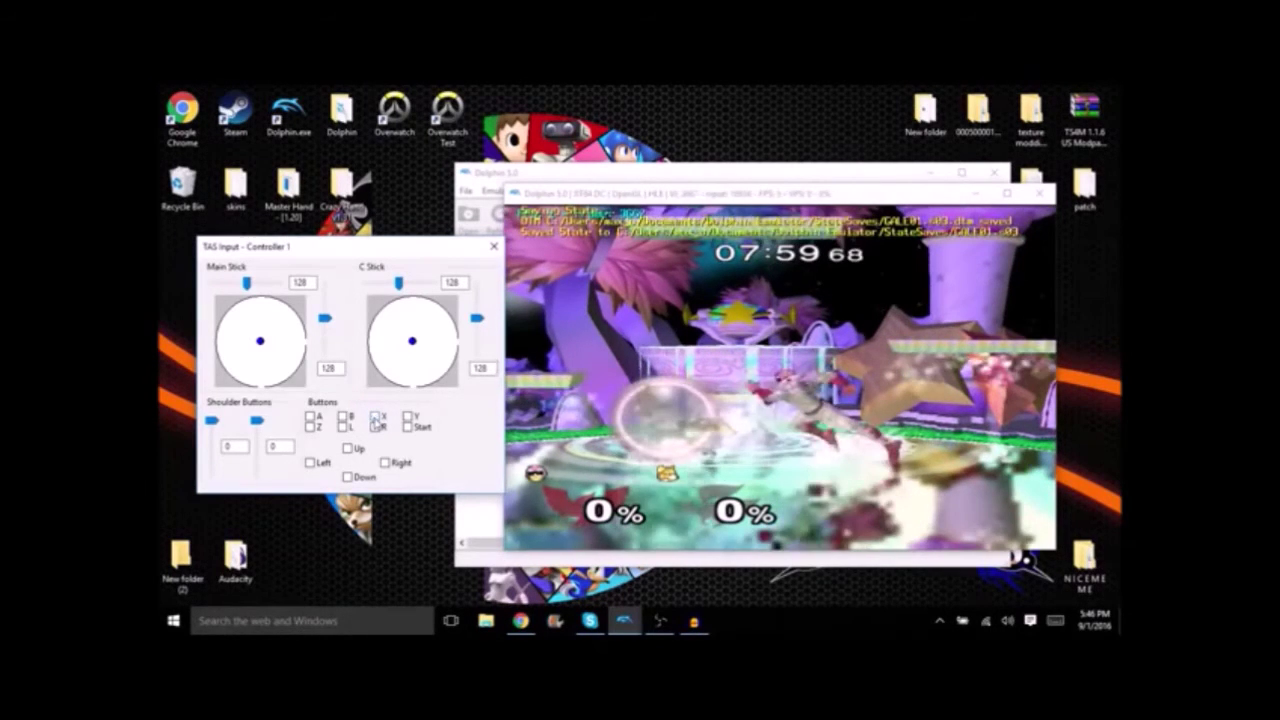
{"action": "left_click", "coordinate": [375, 416]}
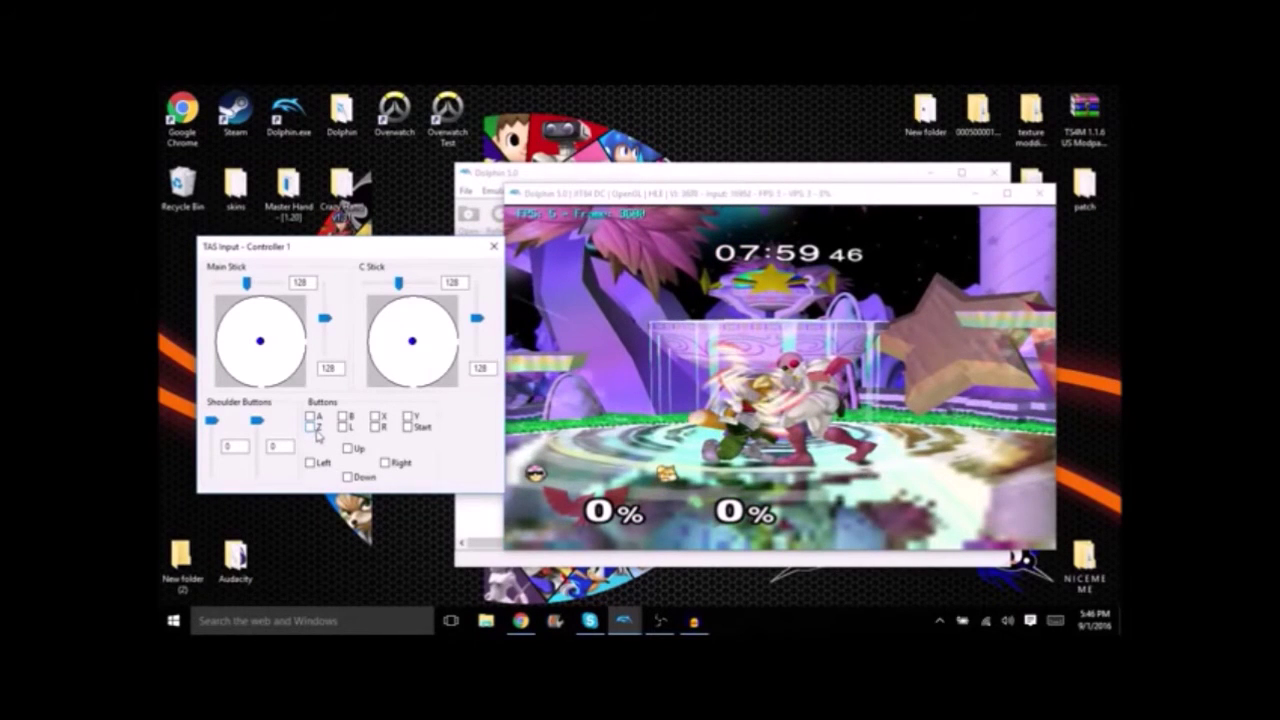
{"action": "left_click", "coordinate": [606, 357]}
{"action": "key", "text": "shift+F1"}
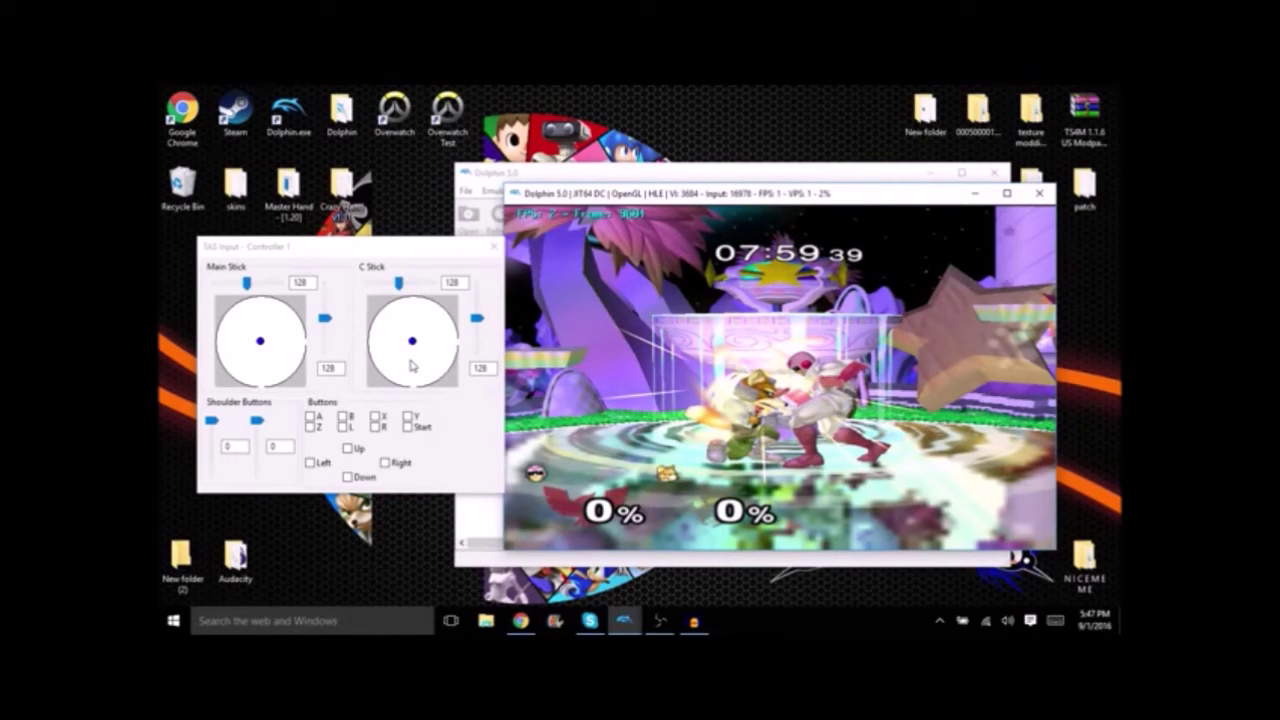
Tilt the C-stick down to hit Fox for 7%, save that 07:58.88 frame to slot 2, and reload it.
{"action": "mouse_move", "coordinate": [412, 366]}
{"action": "left_mouse_down"}
{"action": "mouse_move", "coordinate": [403, 394]}
{"action": "mouse_move", "coordinate": [411, 350]}
{"action": "left_mouse_up"}
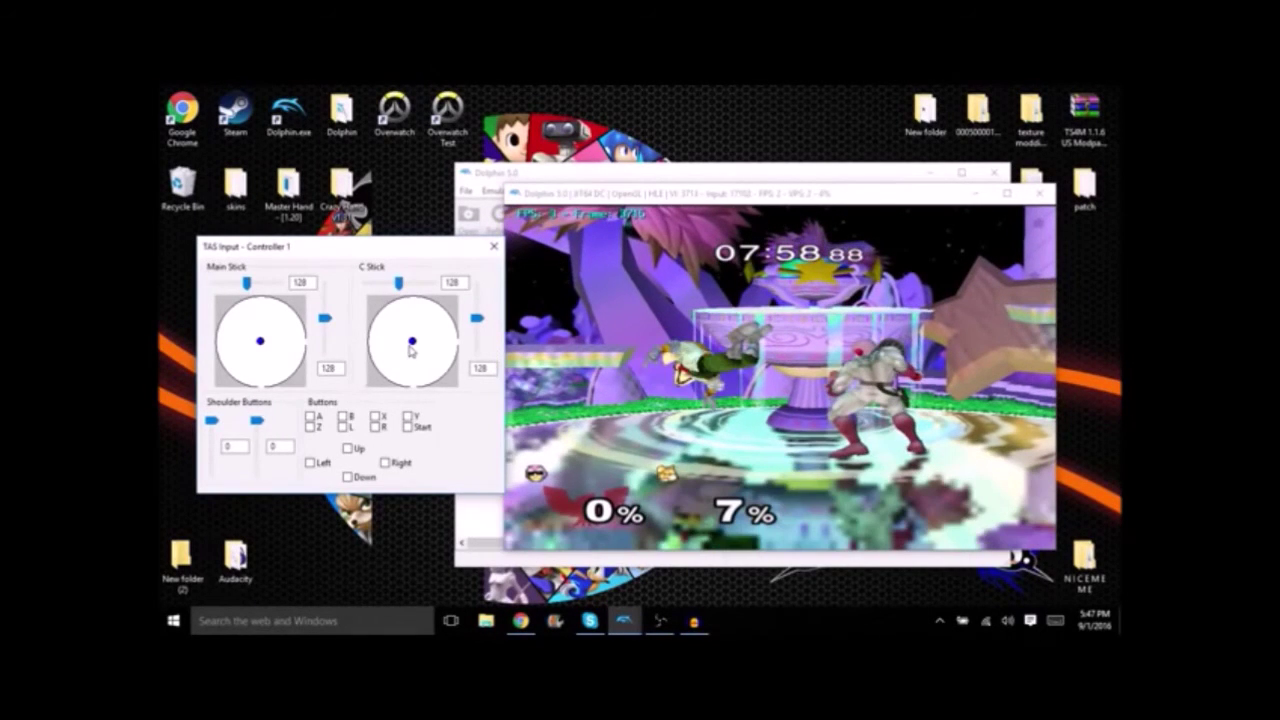
{"action": "key", "text": "shift+F2"}
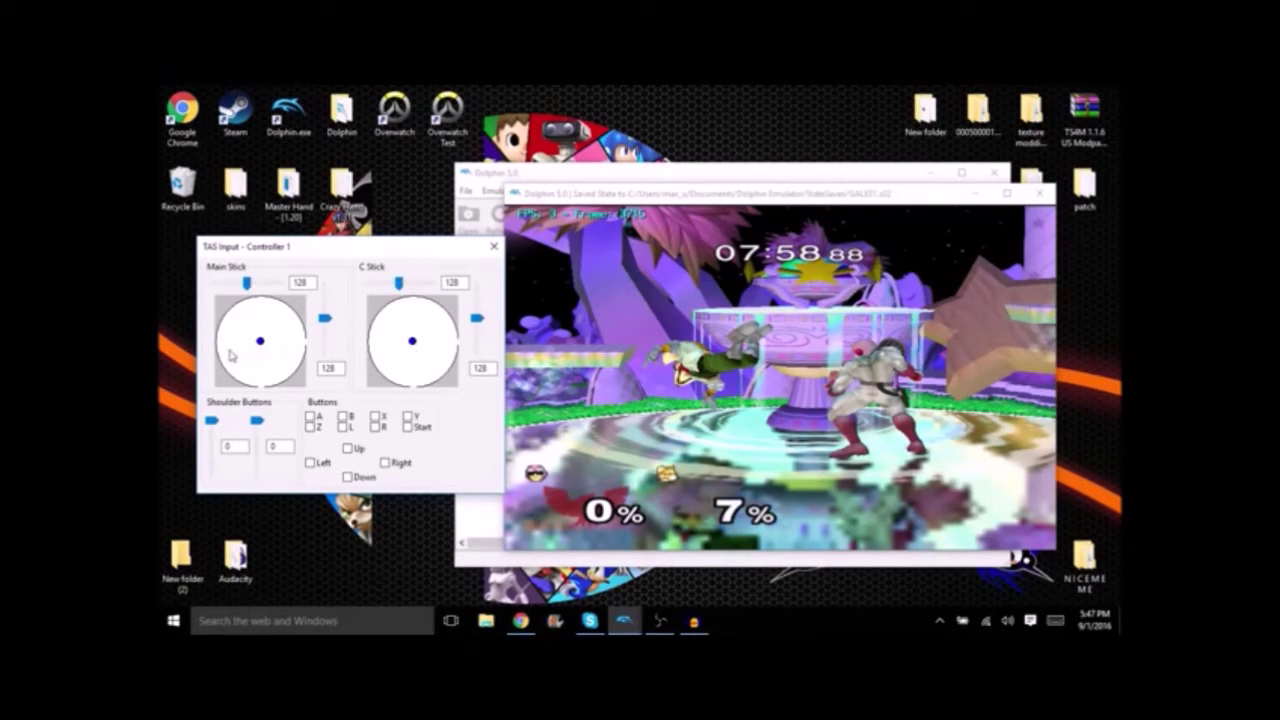
{"action": "key", "text": "F2"}
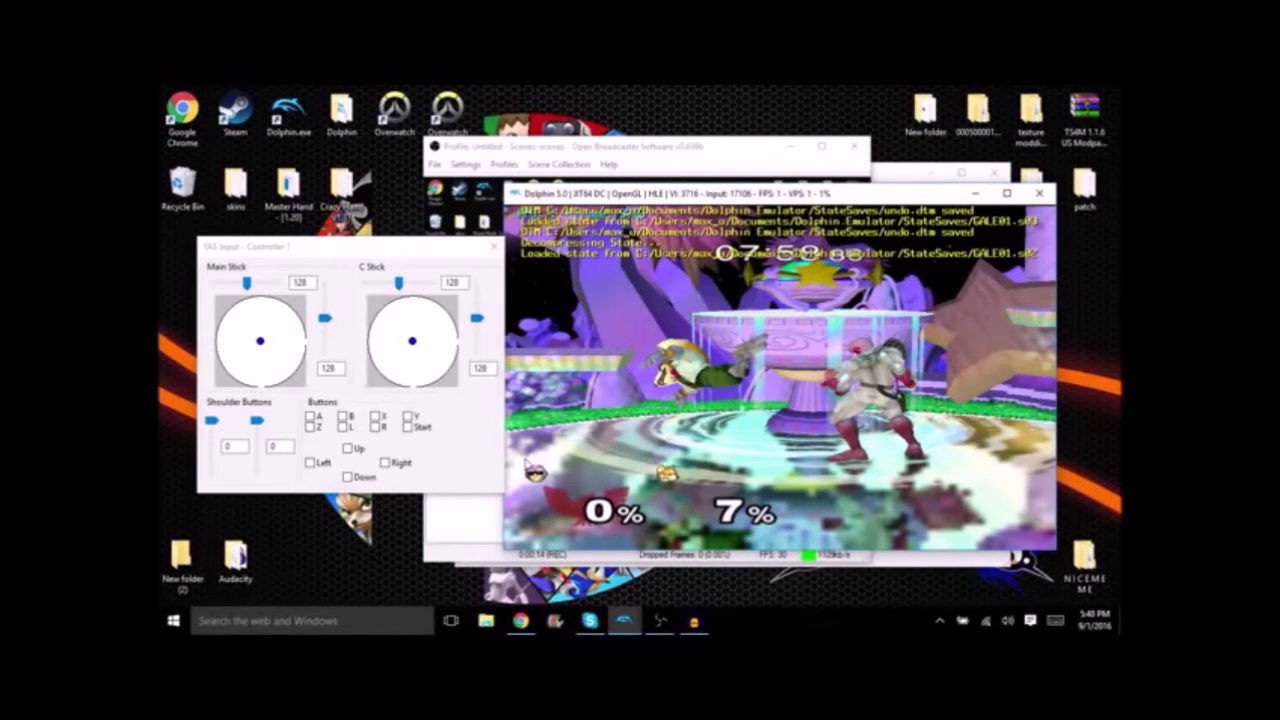
Tilt Falcon's main stick left, then flick the C-stick down and recentre it.
{"action": "left_click_drag", "start_coordinate": [232, 348], "coordinate": [262, 345]}
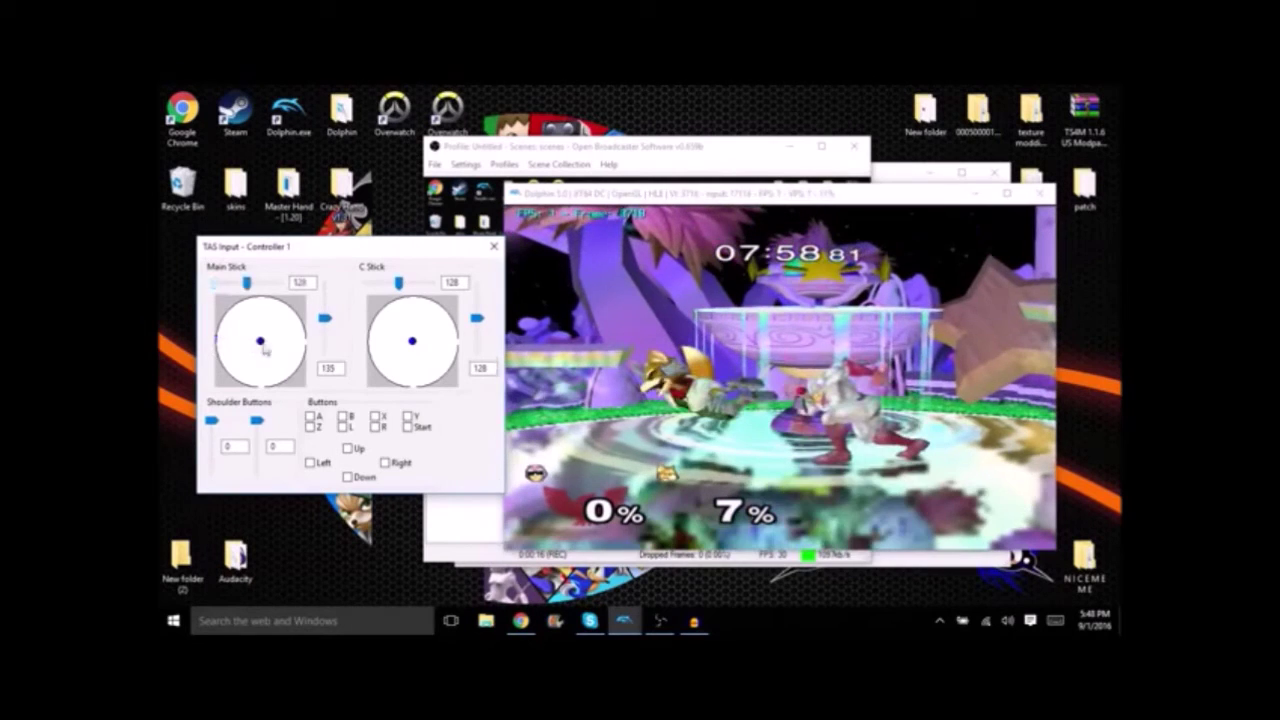
{"action": "left_click_drag", "start_coordinate": [416, 352], "coordinate": [408, 385]}
{"action": "right_click", "coordinate": [416, 352]}
Push the main stick right, sweep it, then pull it straight down, recentring after each.
{"action": "left_click_drag", "start_coordinate": [296, 334], "coordinate": [315, 337]}
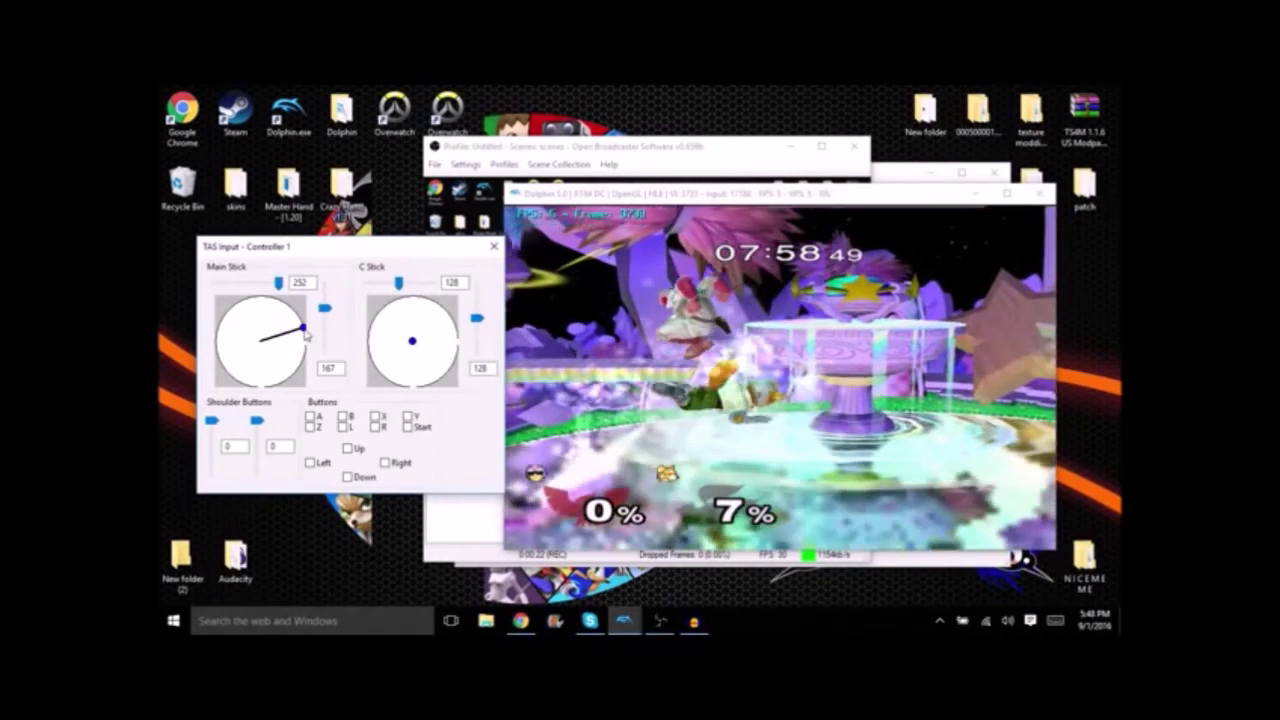
{"action": "left_click_drag", "start_coordinate": [304, 334], "coordinate": [268, 359]}
{"action": "right_click", "coordinate": [266, 358]}
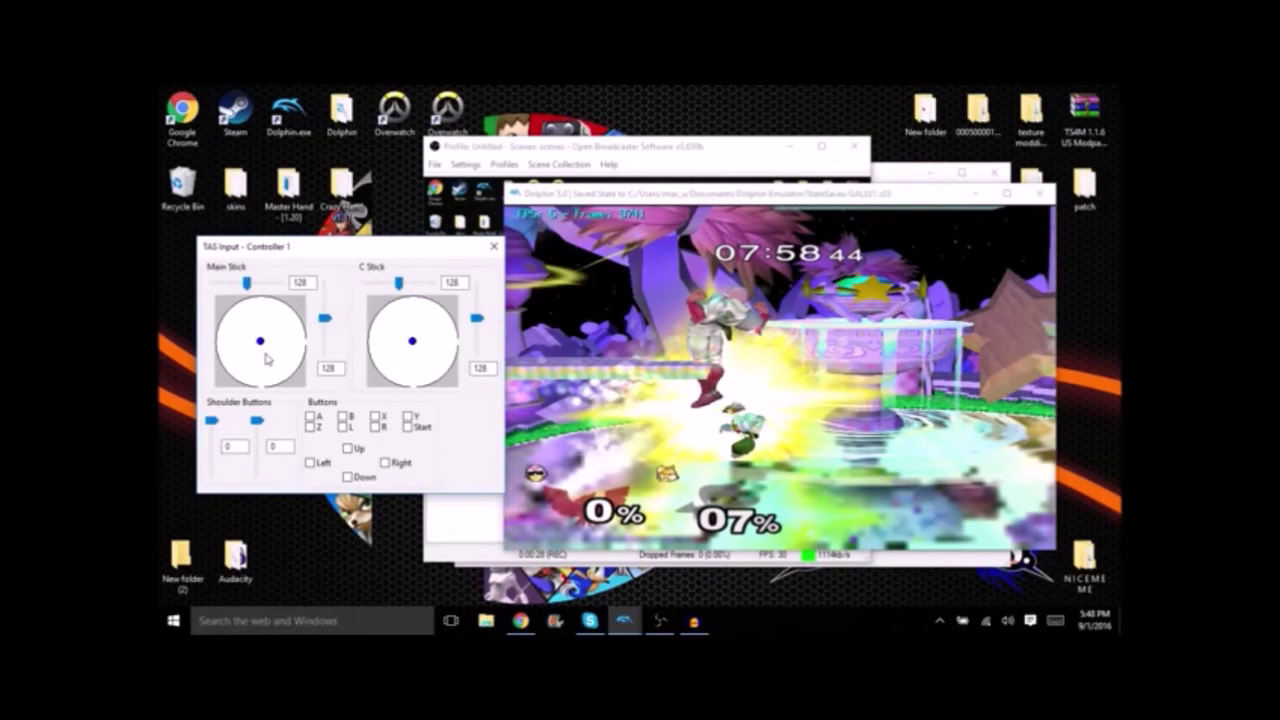
{"action": "left_click_drag", "start_coordinate": [266, 358], "coordinate": [262, 398]}
{"action": "right_click", "coordinate": [261, 352]}
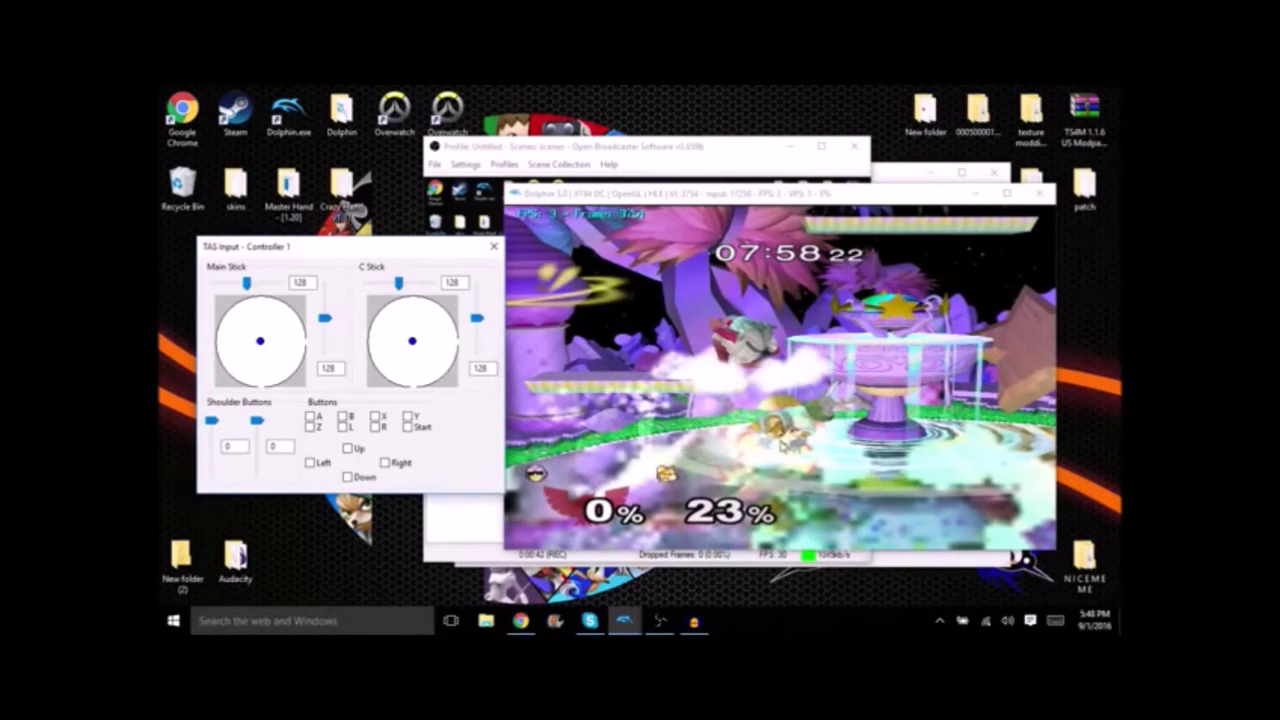
Hold the main stick fully right and save state 1, then angle it down-right and recentre.
{"action": "left_click", "coordinate": [752, 412]}
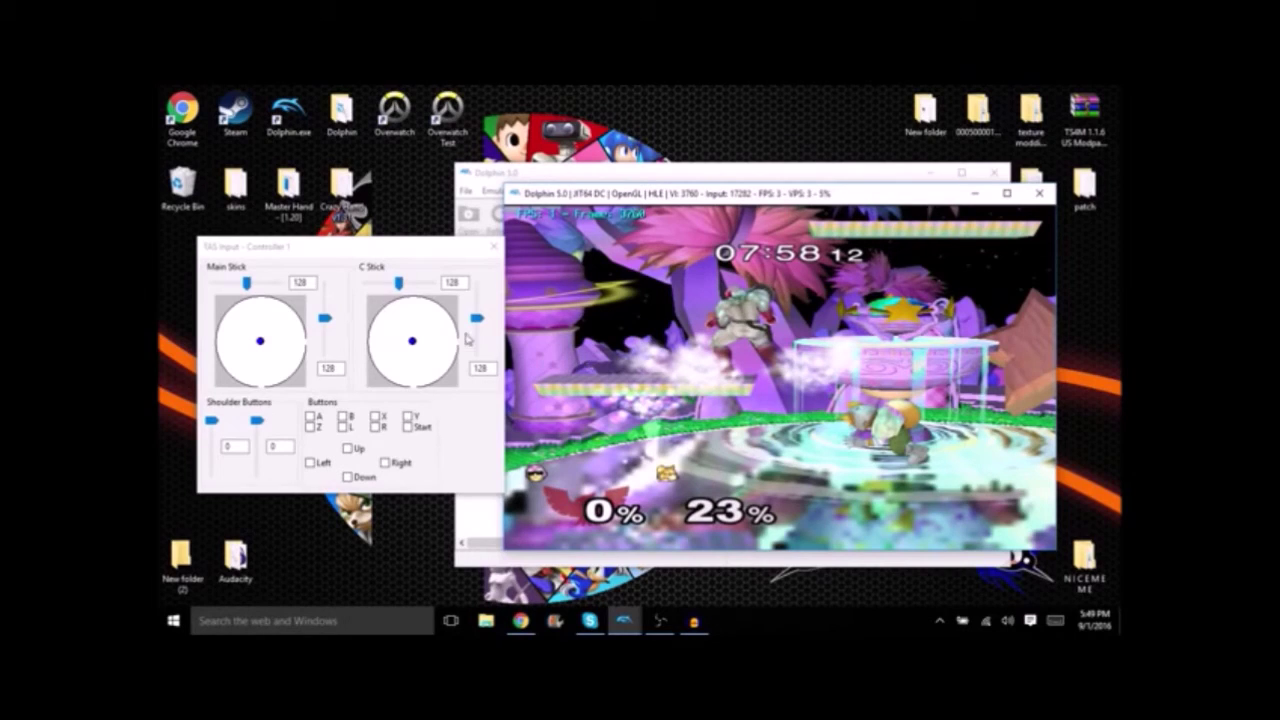
{"action": "left_click_drag", "start_coordinate": [258, 345], "coordinate": [315, 351]}
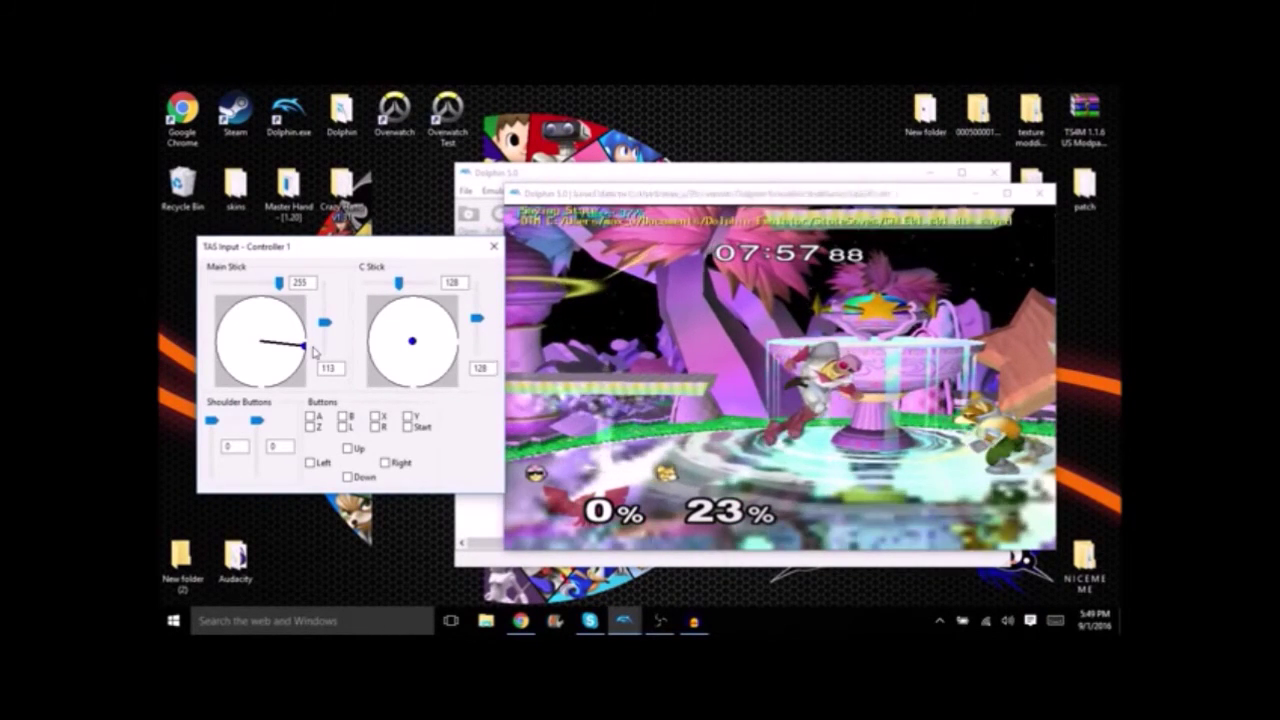
{"action": "key", "text": "shift+F1"}
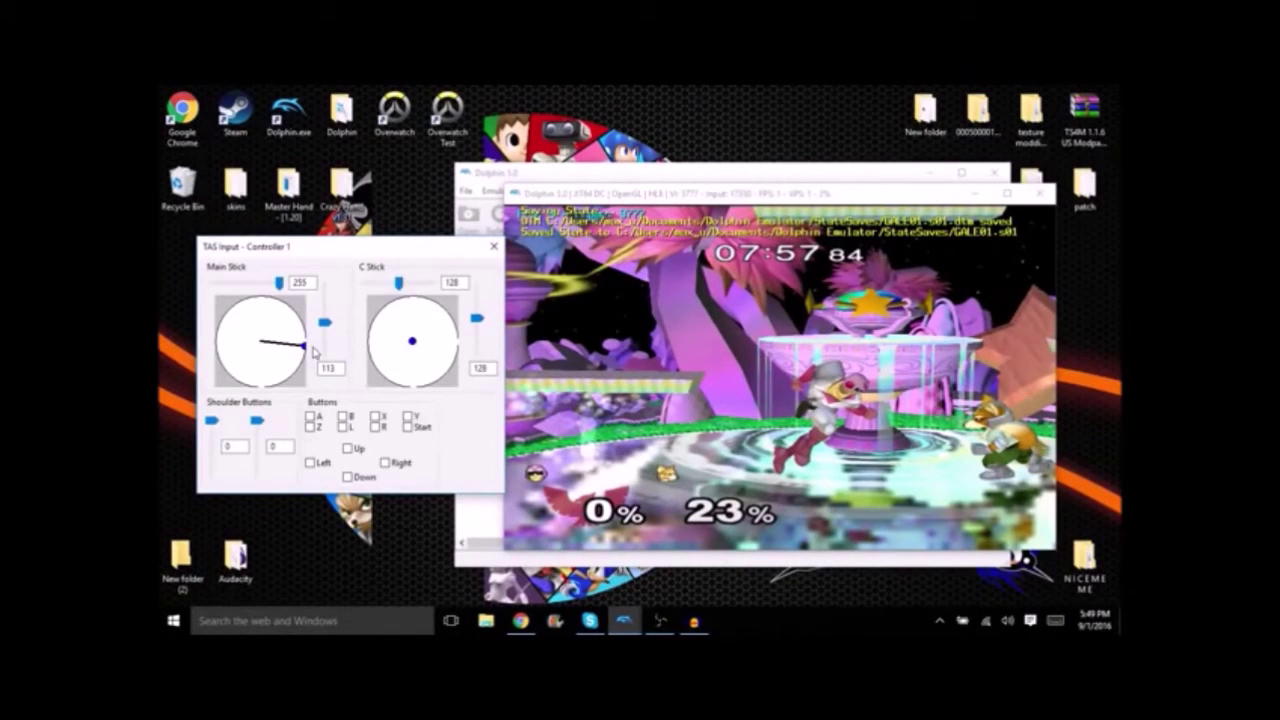
{"action": "left_click", "coordinate": [305, 368]}
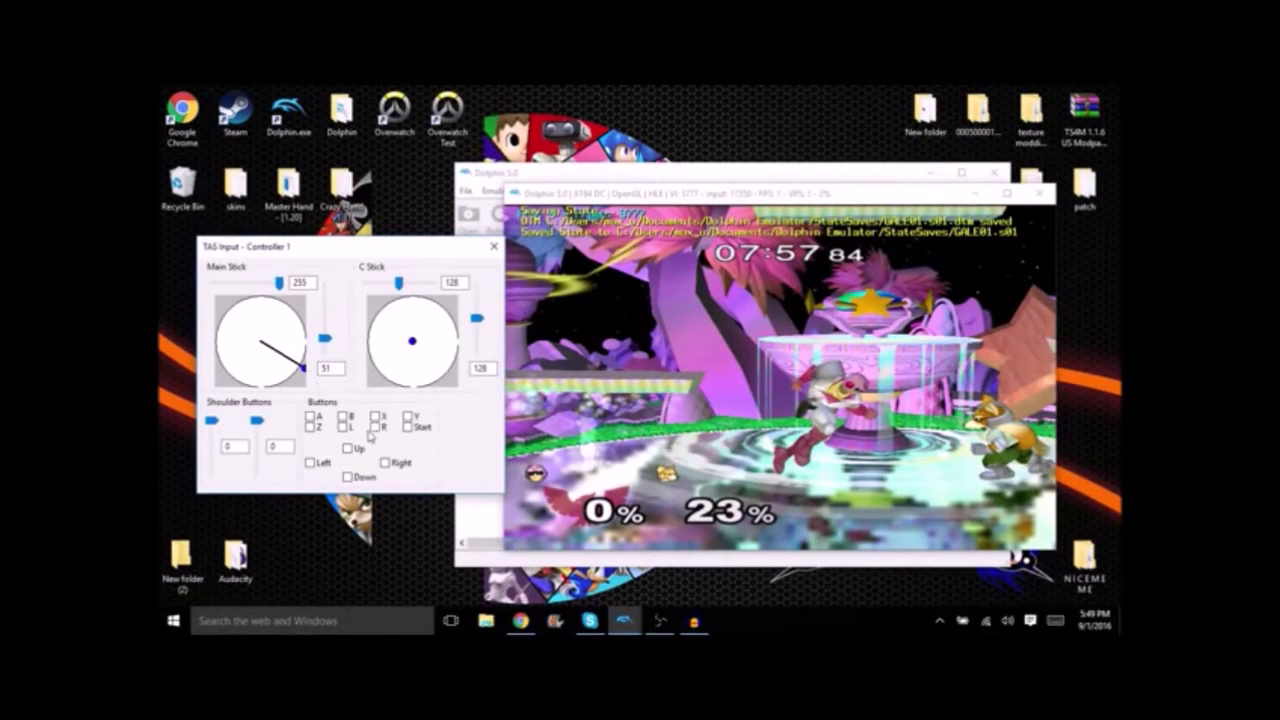
{"action": "right_click", "coordinate": [262, 378]}
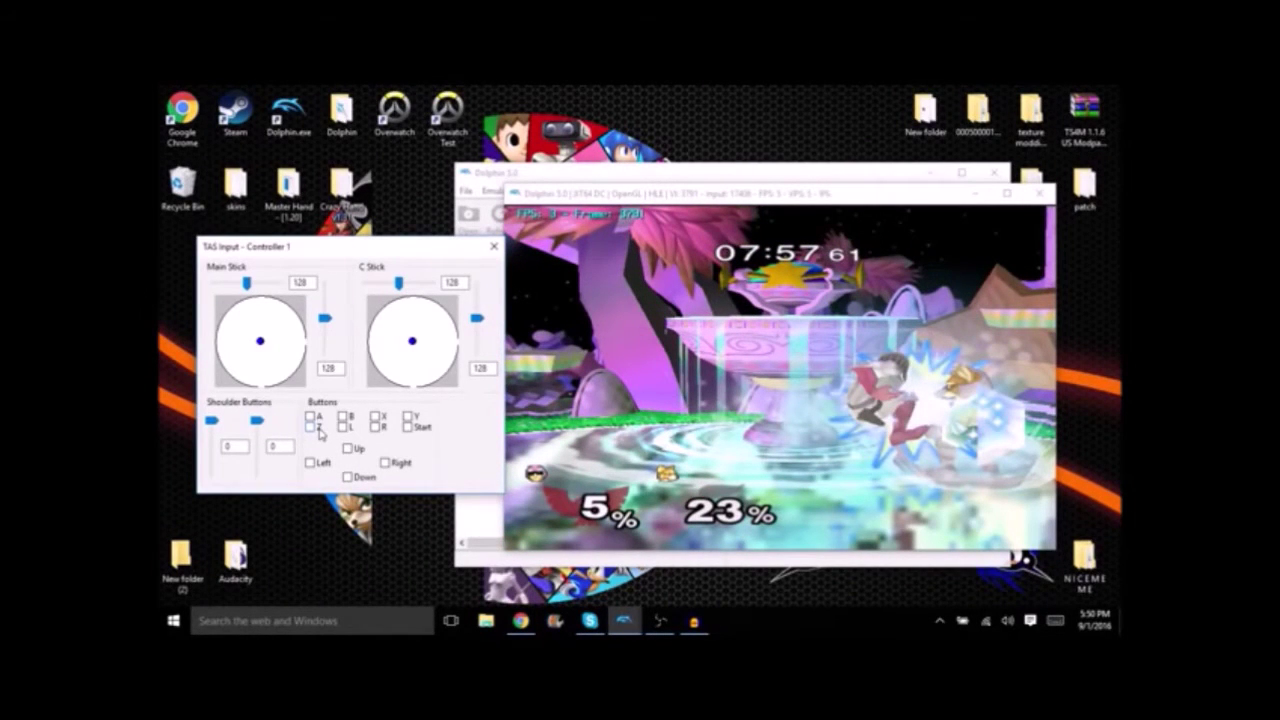
Reload save state 2 twice and tick A to try Falcon's attack.
{"action": "key", "text": "F2"}
{"action": "key", "text": "F2"}
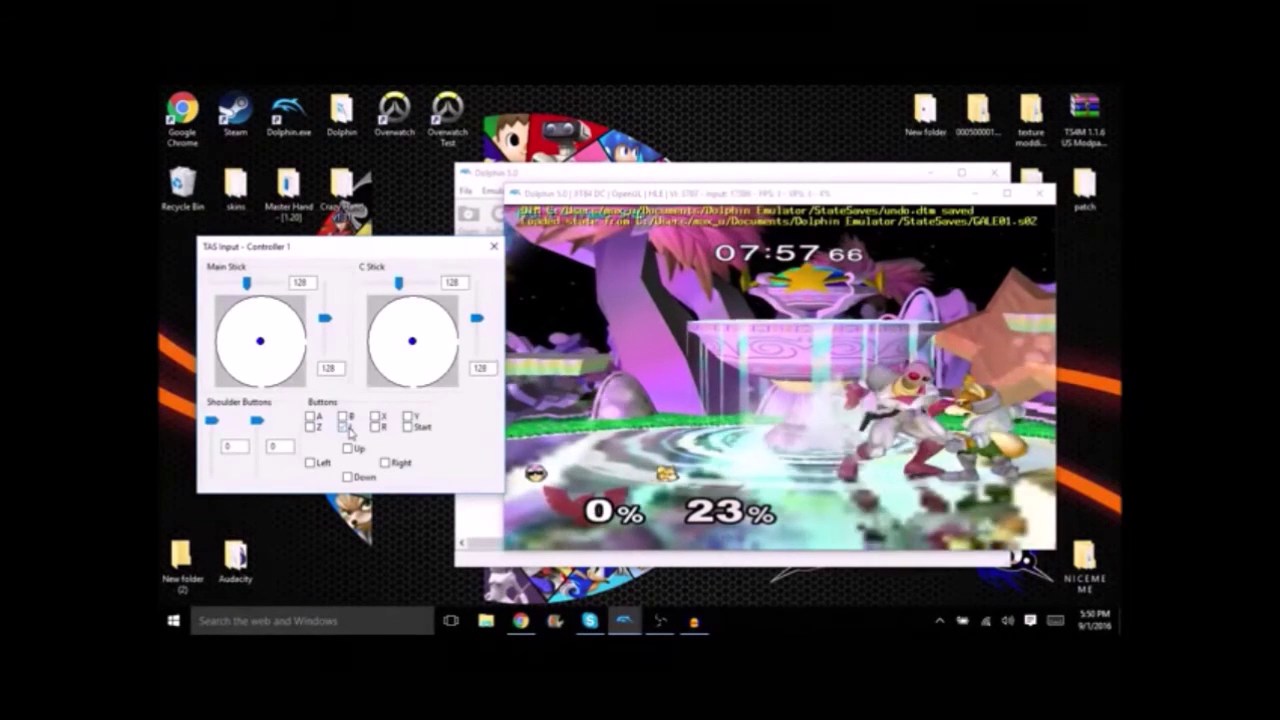
{"action": "key", "text": "F2"}
{"action": "left_click", "coordinate": [344, 427]}
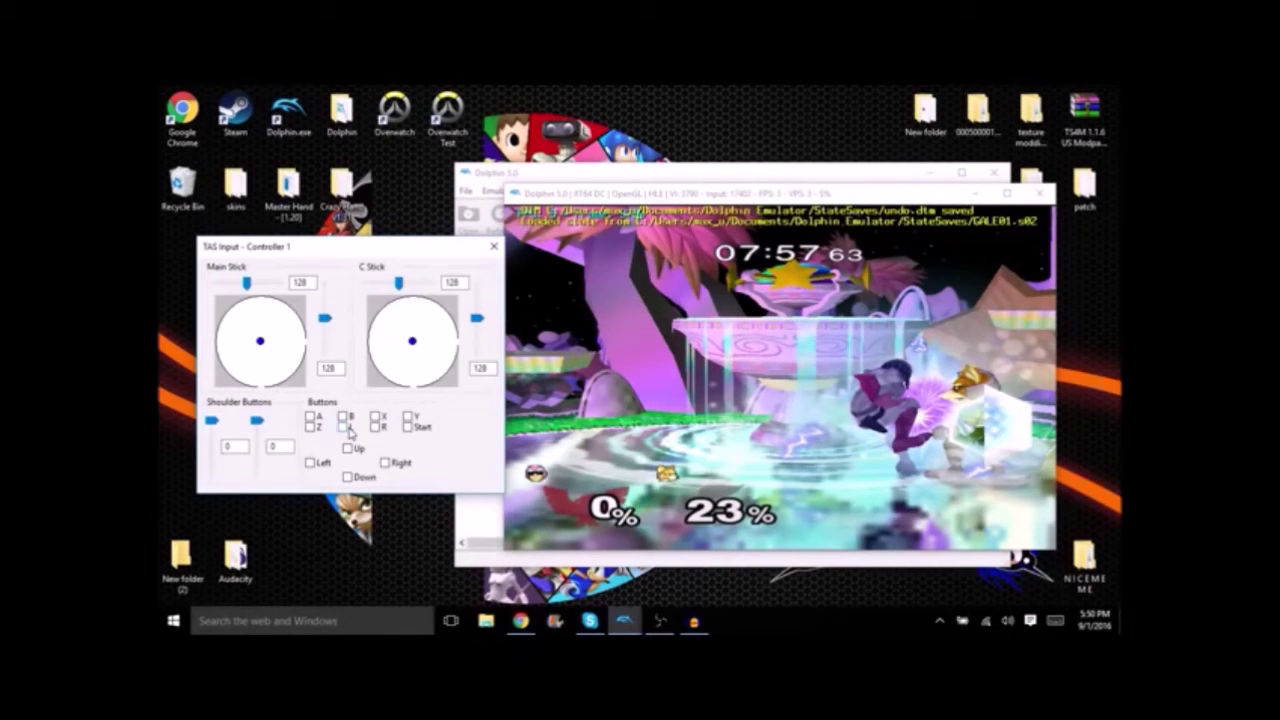
From save state 1, push the main stick down-right, recentre it, and hold L shield.
{"action": "key", "text": "F1"}
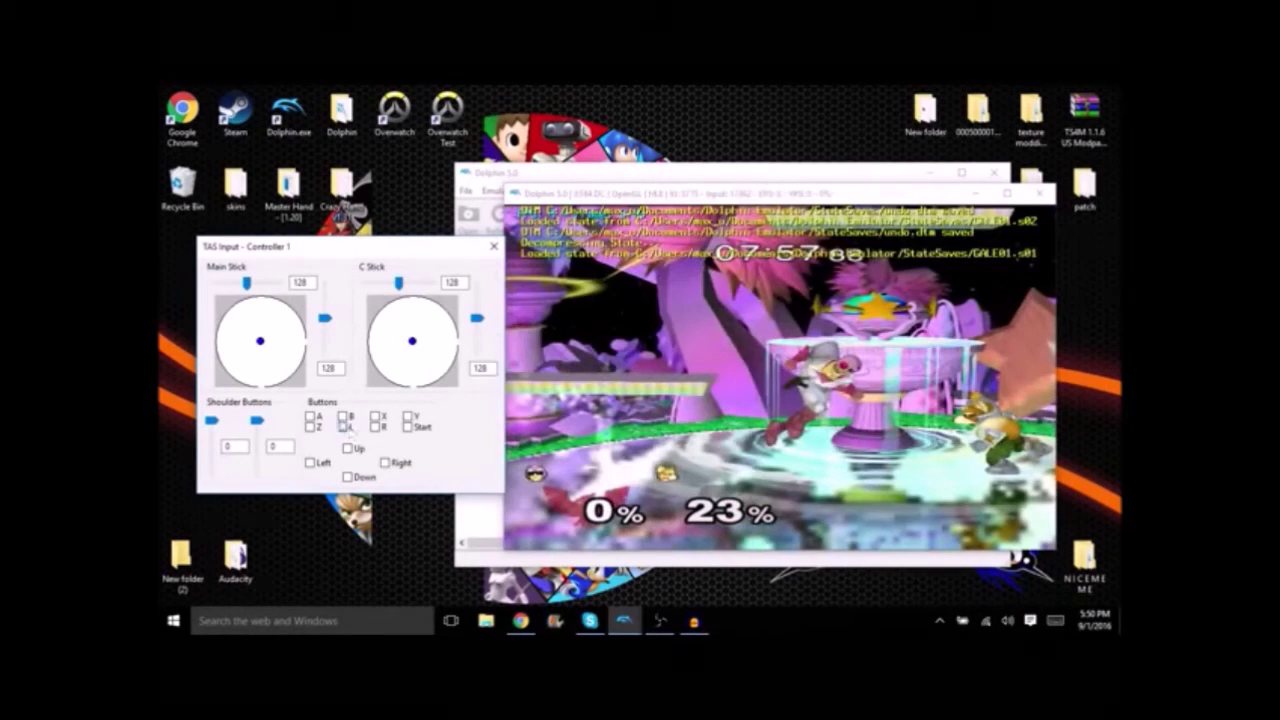
{"action": "left_click_drag", "start_coordinate": [267, 374], "coordinate": [328, 407]}
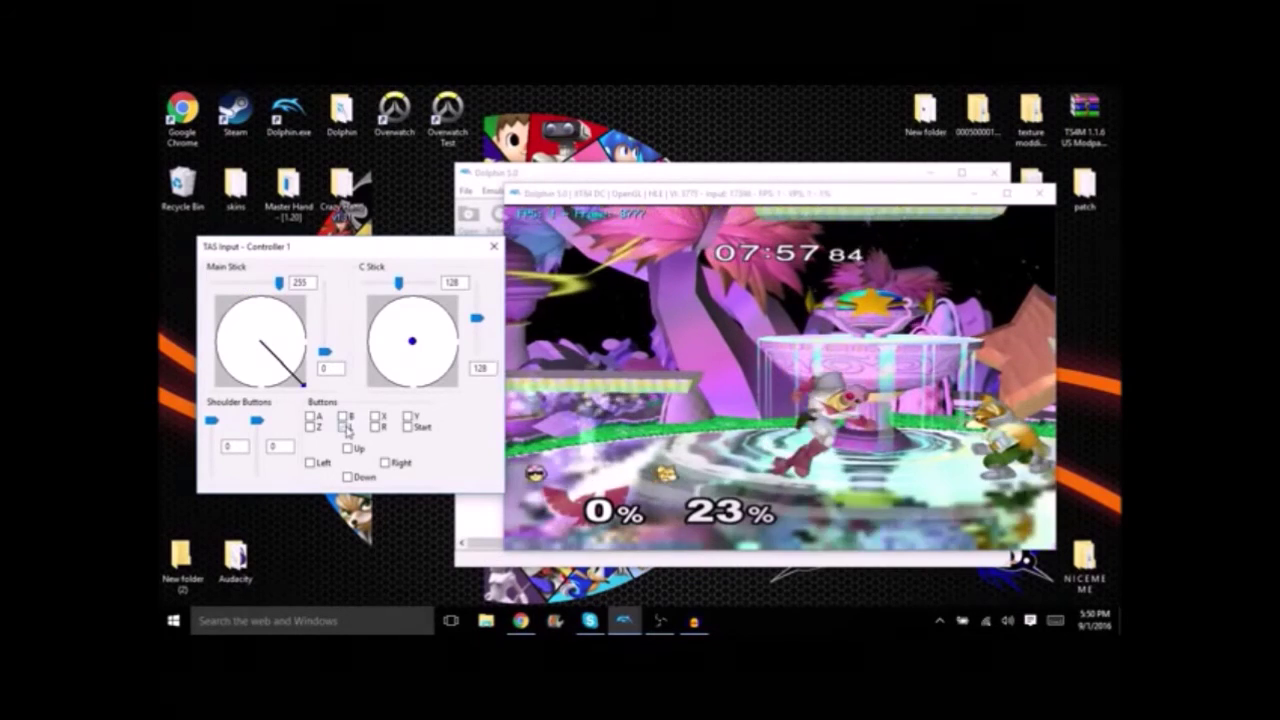
{"action": "right_click", "coordinate": [268, 362]}
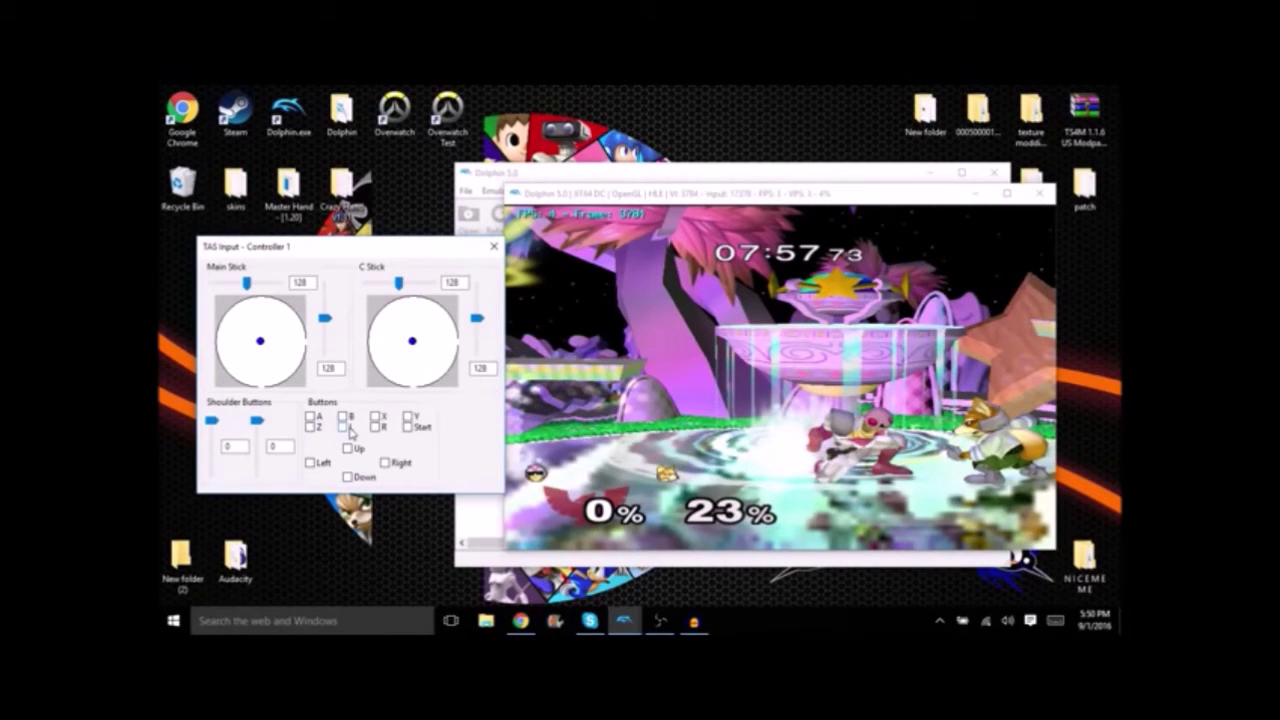
{"action": "left_click", "coordinate": [346, 428]}
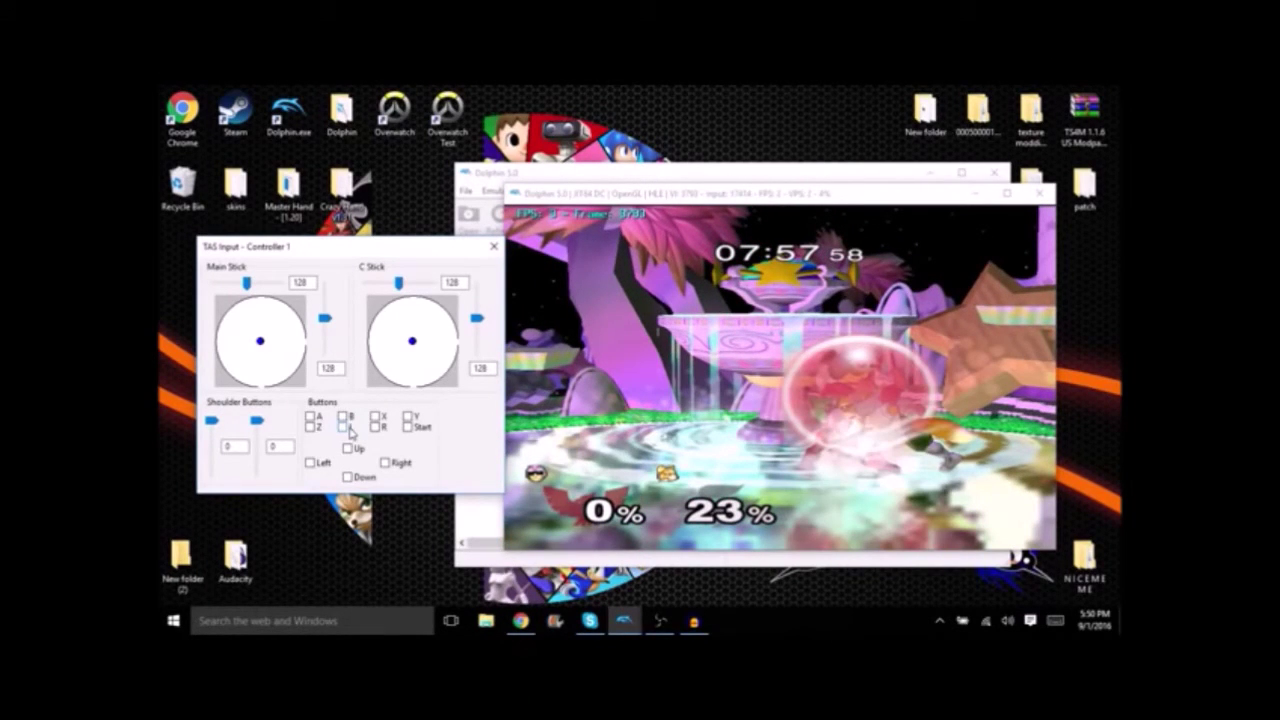
{"action": "left_click", "coordinate": [302, 384]}
Reload state 1, redo the down-right stick input, recentre, and save to slot 3.
{"action": "key", "text": "F1"}
{"action": "left_click", "coordinate": [346, 428]}
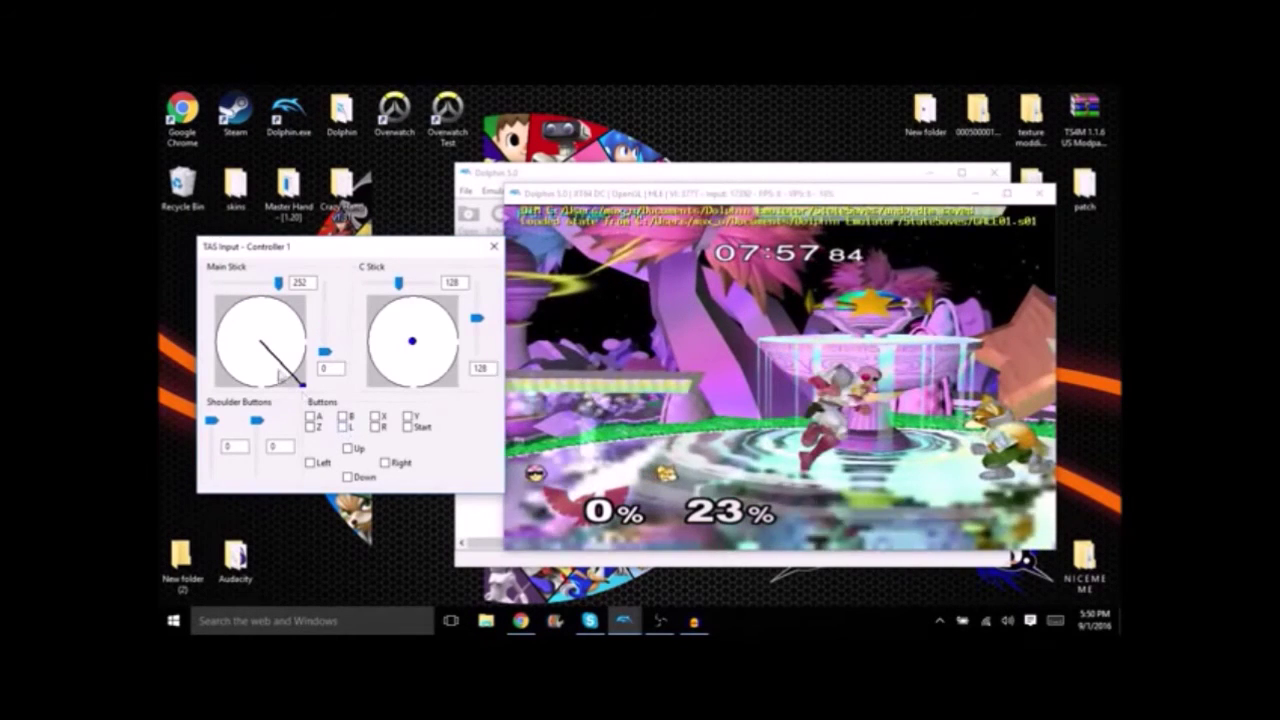
{"action": "right_click", "coordinate": [266, 368]}
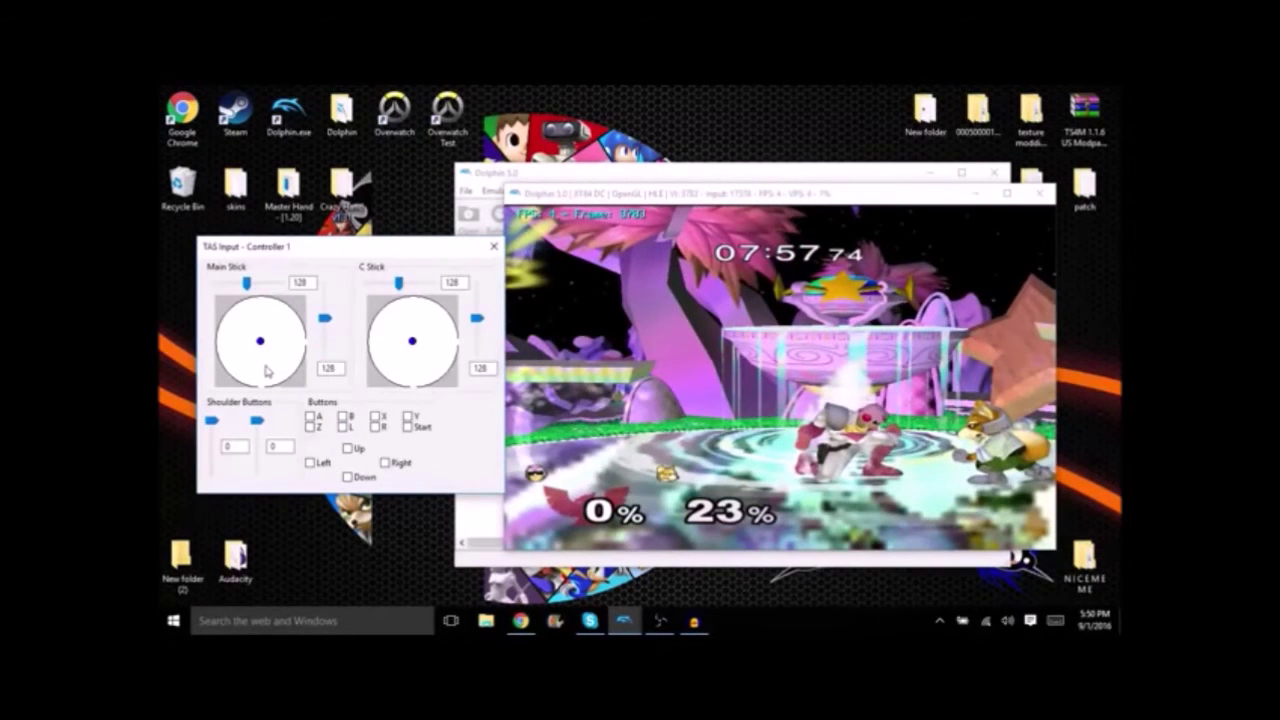
{"action": "key", "text": "shift+F3"}
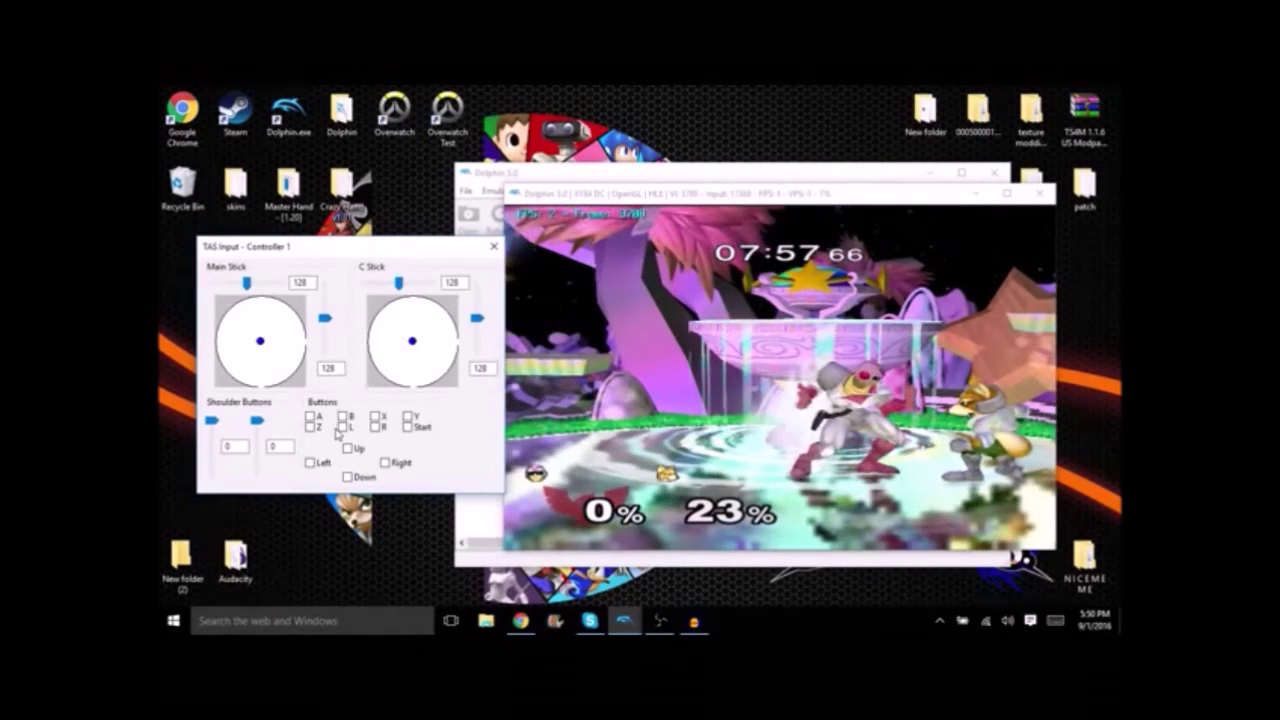
Toggle Z on and off, then save this frame to slot 4.
{"action": "left_click", "coordinate": [320, 429]}
{"action": "left_click", "coordinate": [320, 429]}
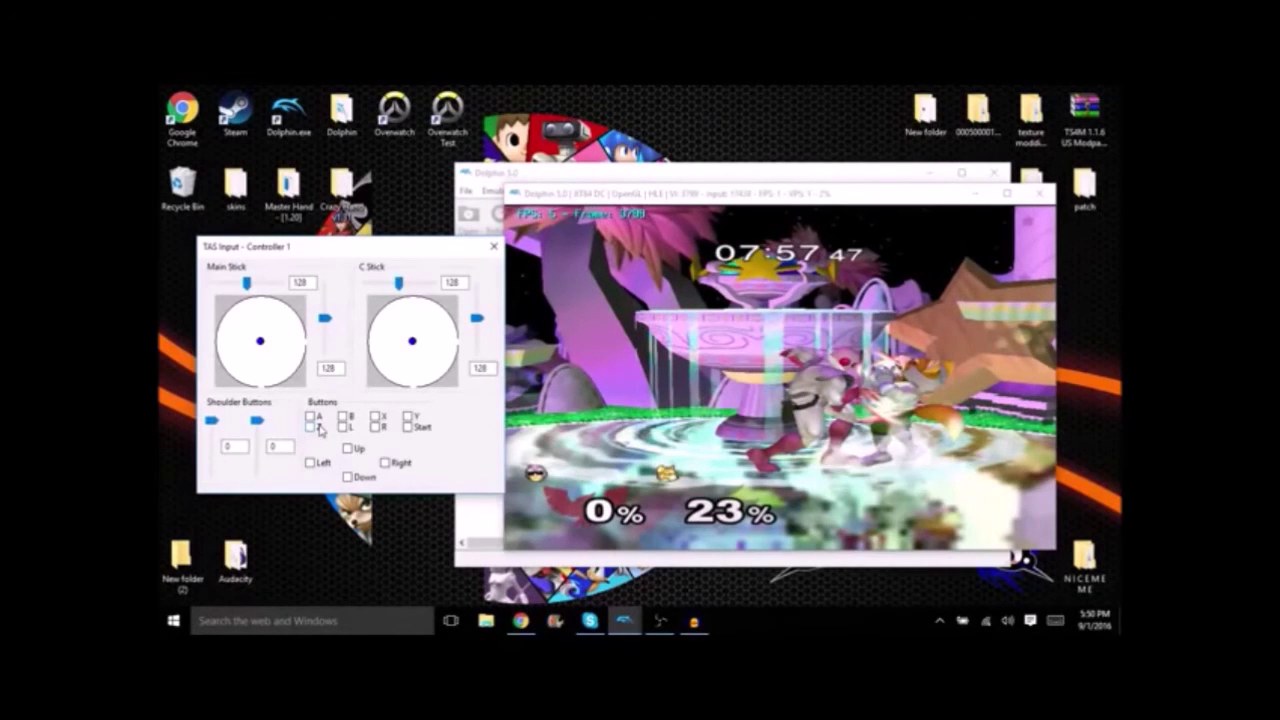
{"action": "key", "text": "shift+F4"}
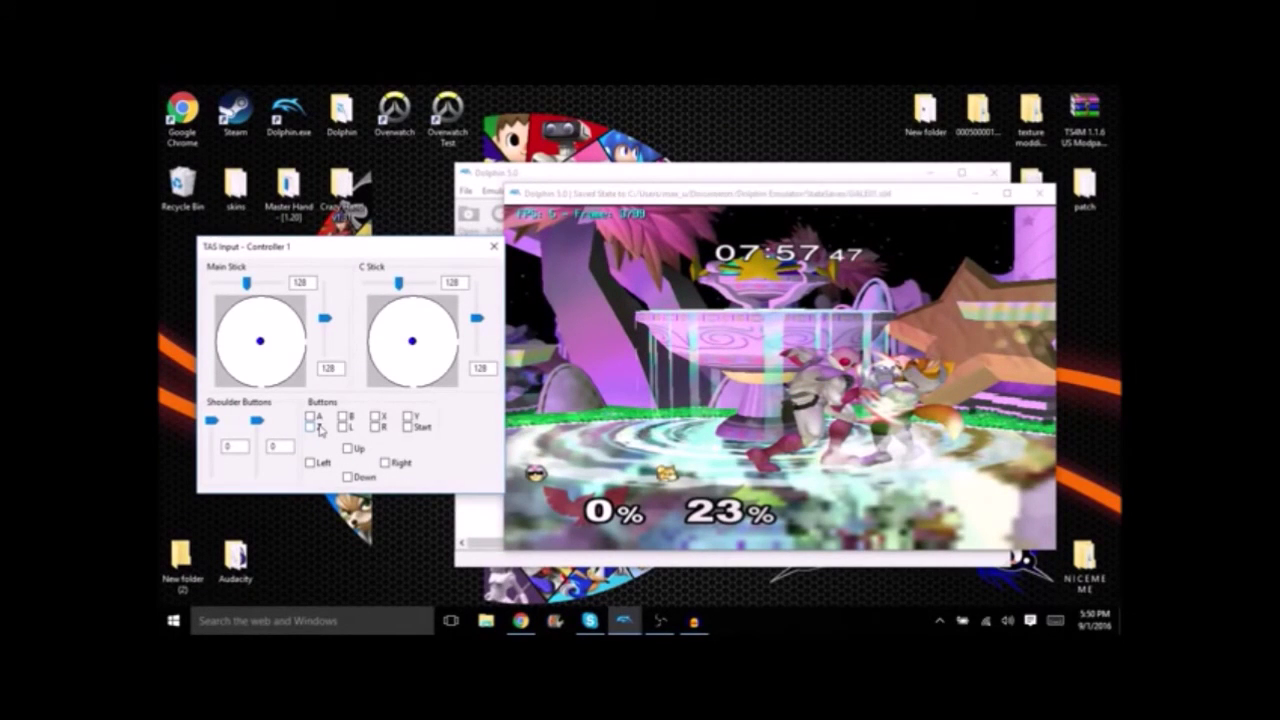
Flick the C-stick up for Falcon's attack, recentre it, and save the frame to slot 1.
{"action": "left_click", "coordinate": [413, 298]}
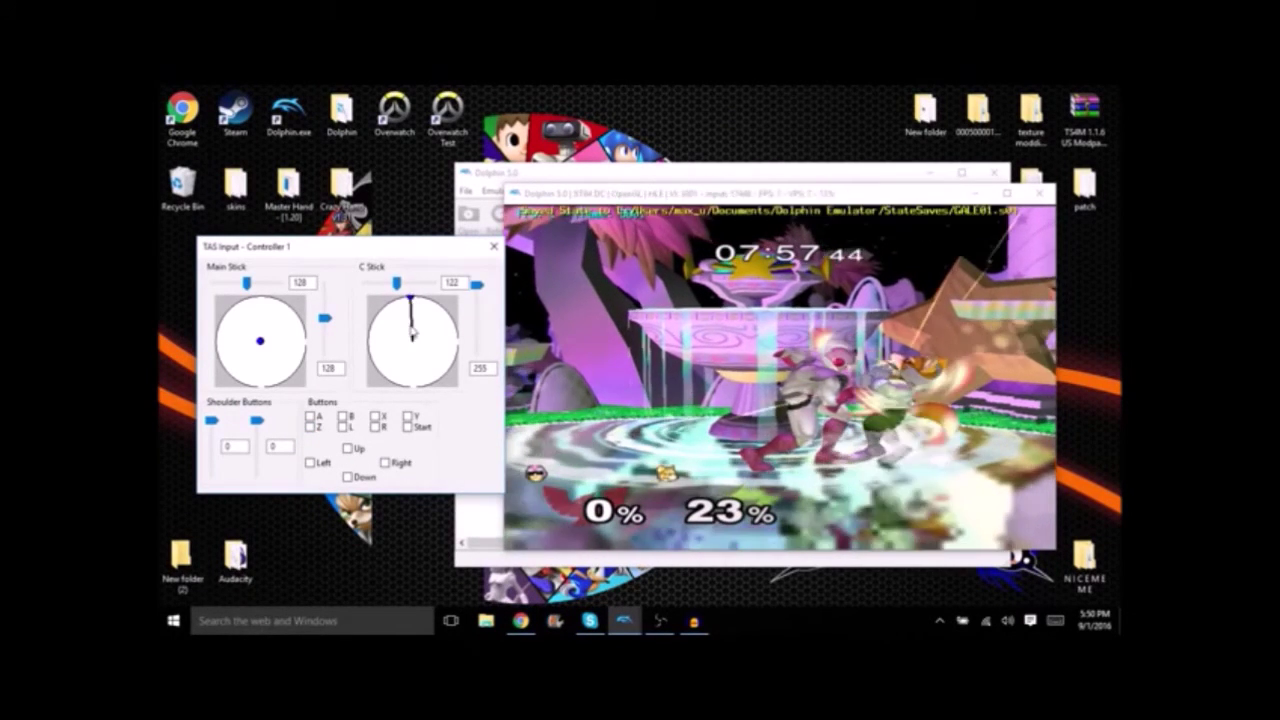
{"action": "right_click", "coordinate": [411, 328]}
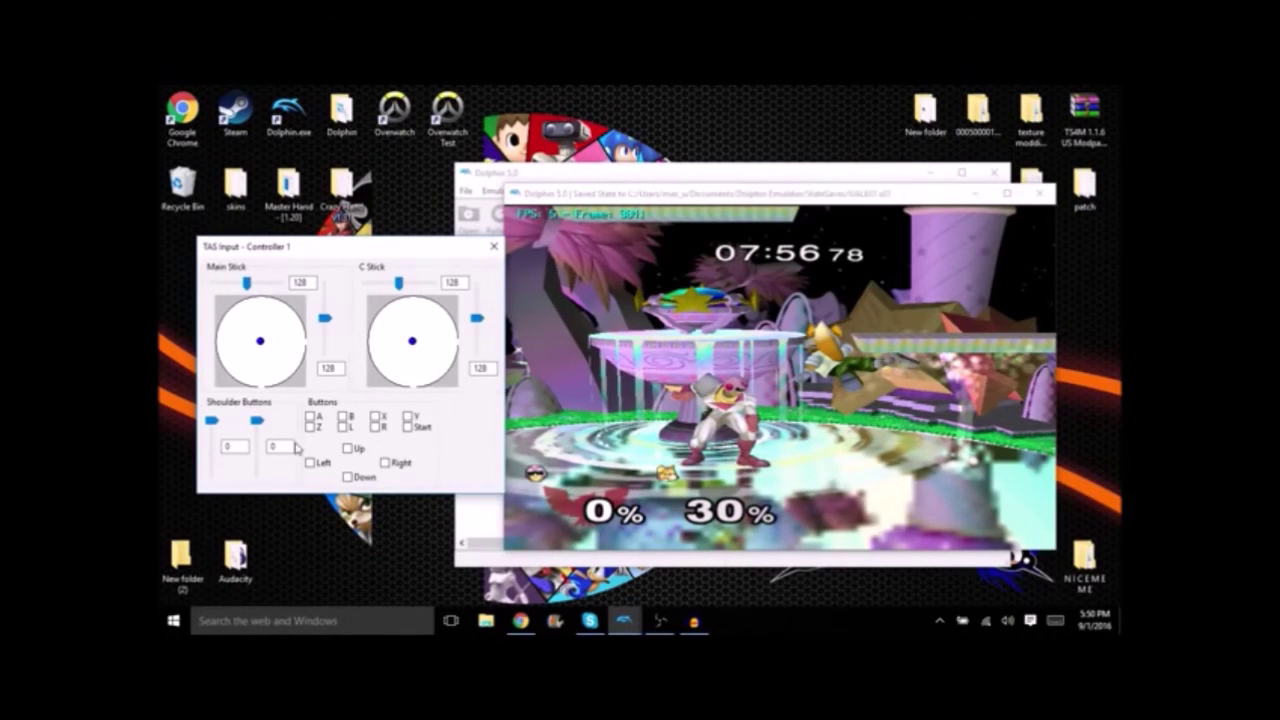
{"action": "key", "text": "shift+F1"}
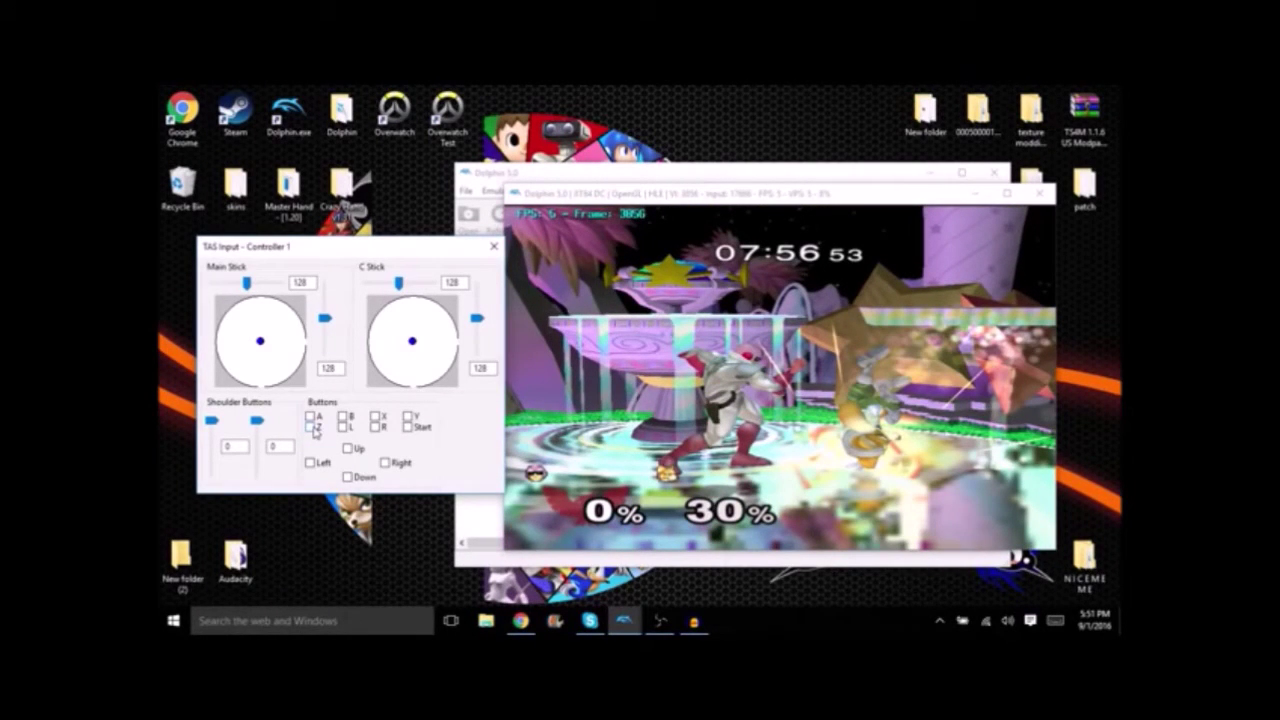
Reload slot 1 and run Falcon right then left, recentring before a brief down-left tilt.
{"action": "key", "text": "F1"}
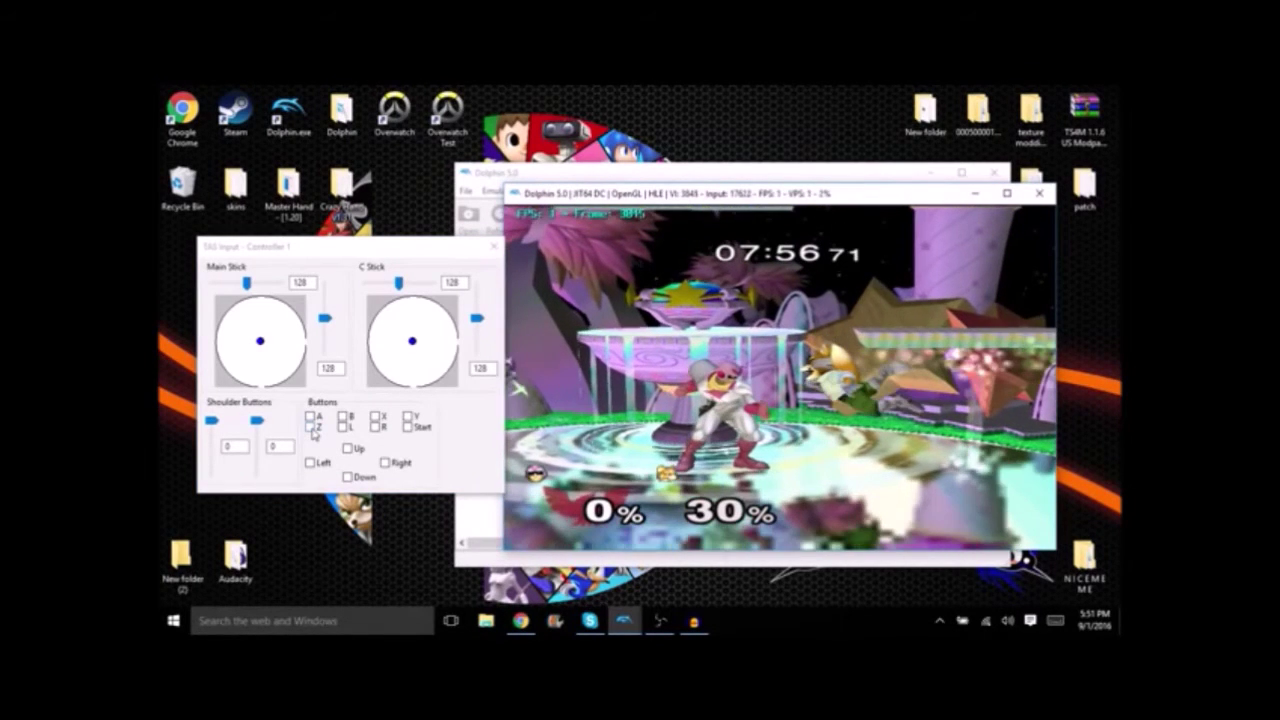
{"action": "left_click", "coordinate": [305, 345]}
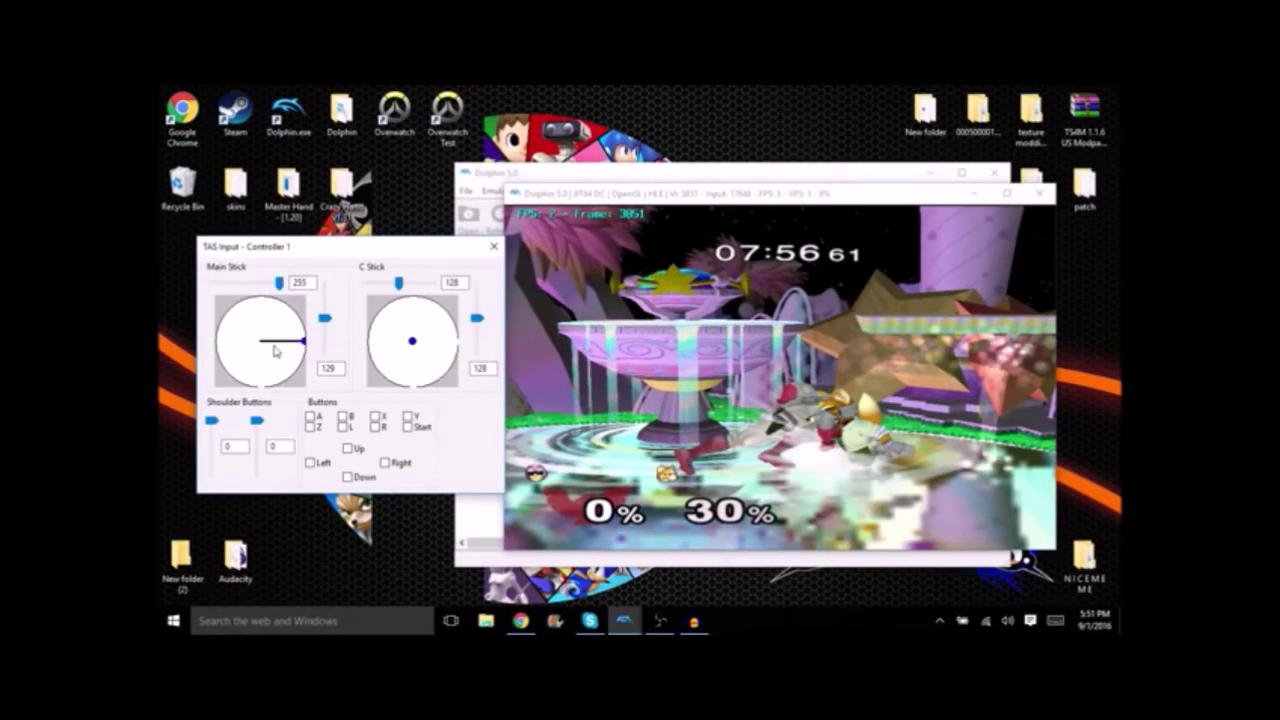
{"action": "left_click", "coordinate": [217, 343]}
{"action": "mouse_move", "coordinate": [225, 347]}
{"action": "left_mouse_down"}
{"action": "mouse_move", "coordinate": [285, 338]}
{"action": "mouse_move", "coordinate": [210, 347]}
{"action": "left_mouse_up"}
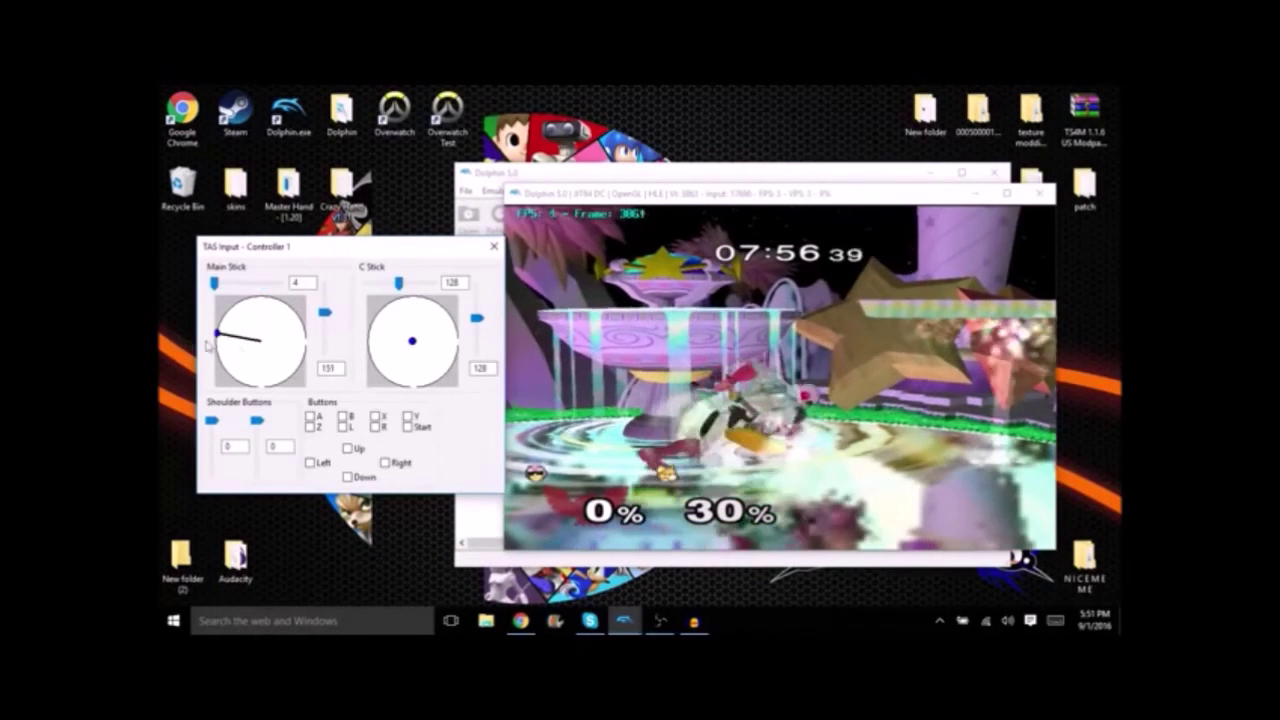
{"action": "right_click", "coordinate": [282, 352]}
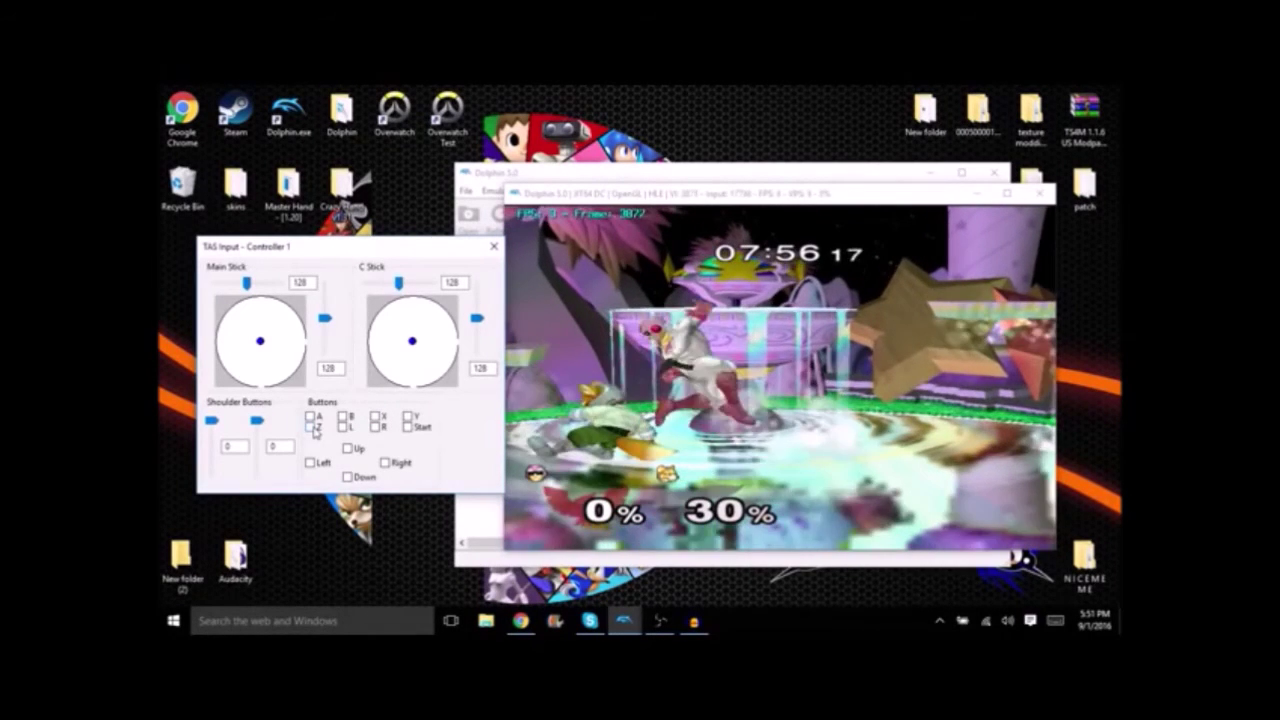
{"action": "left_click_drag", "start_coordinate": [272, 386], "coordinate": [264, 354]}
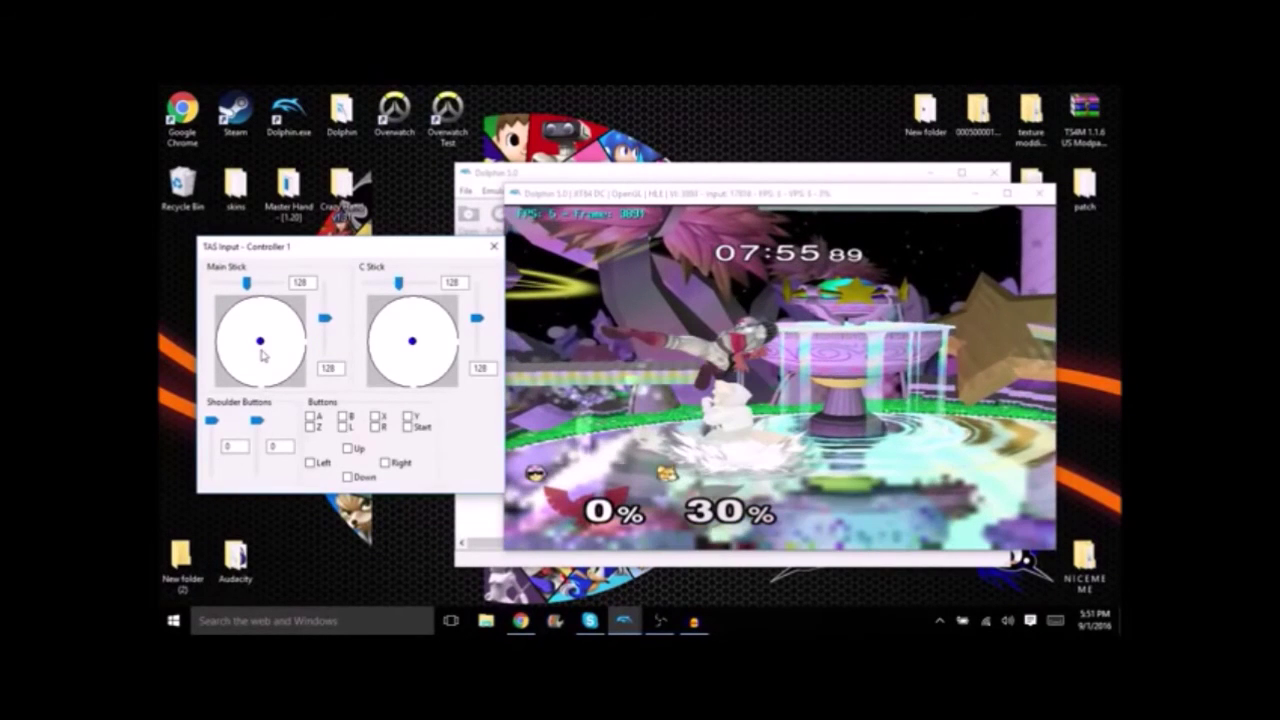
Reload slot 1, swing the main stick from far right to far left, recentre, and save to slot 3.
{"action": "key", "text": "F1"}
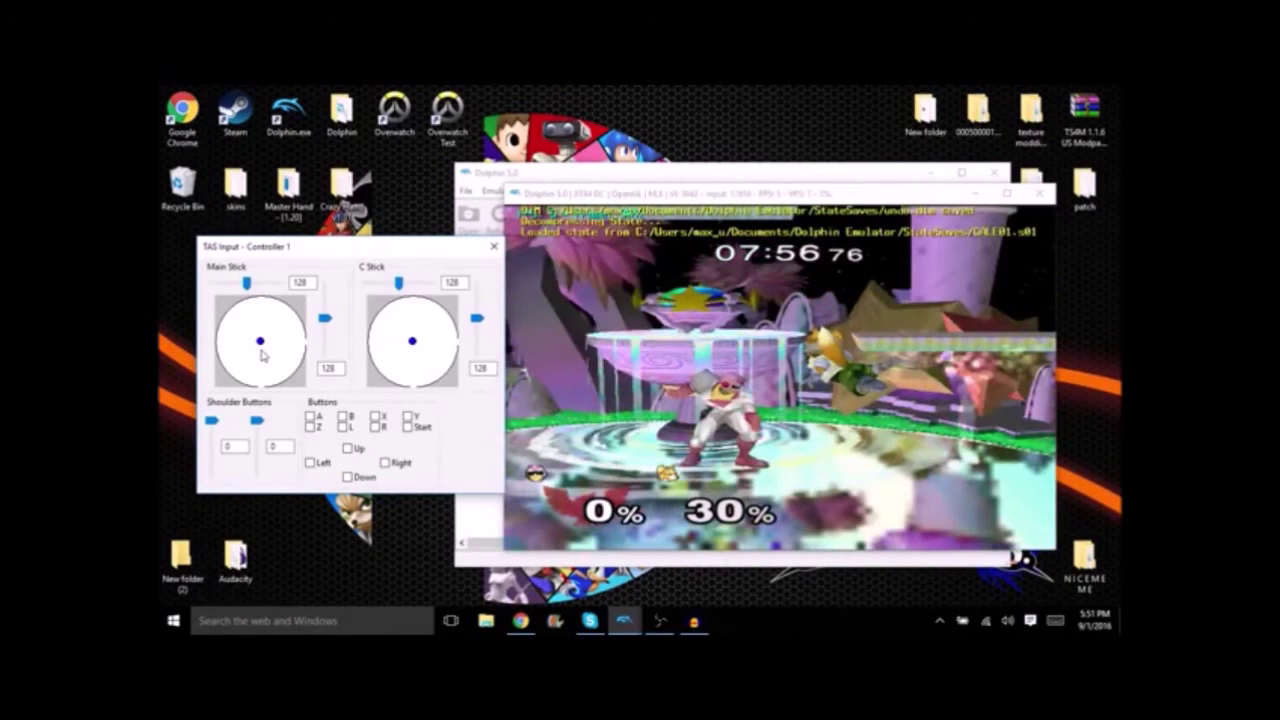
{"action": "left_click_drag", "start_coordinate": [262, 354], "coordinate": [293, 347]}
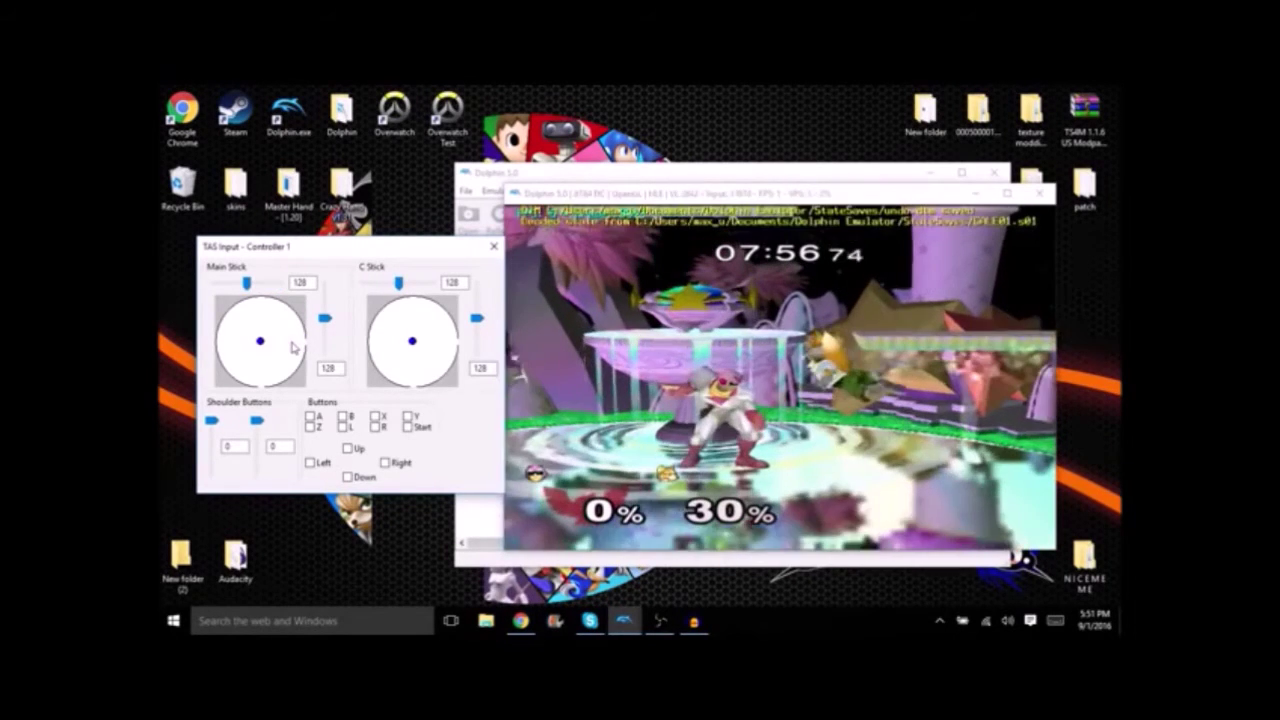
{"action": "left_click", "coordinate": [300, 342]}
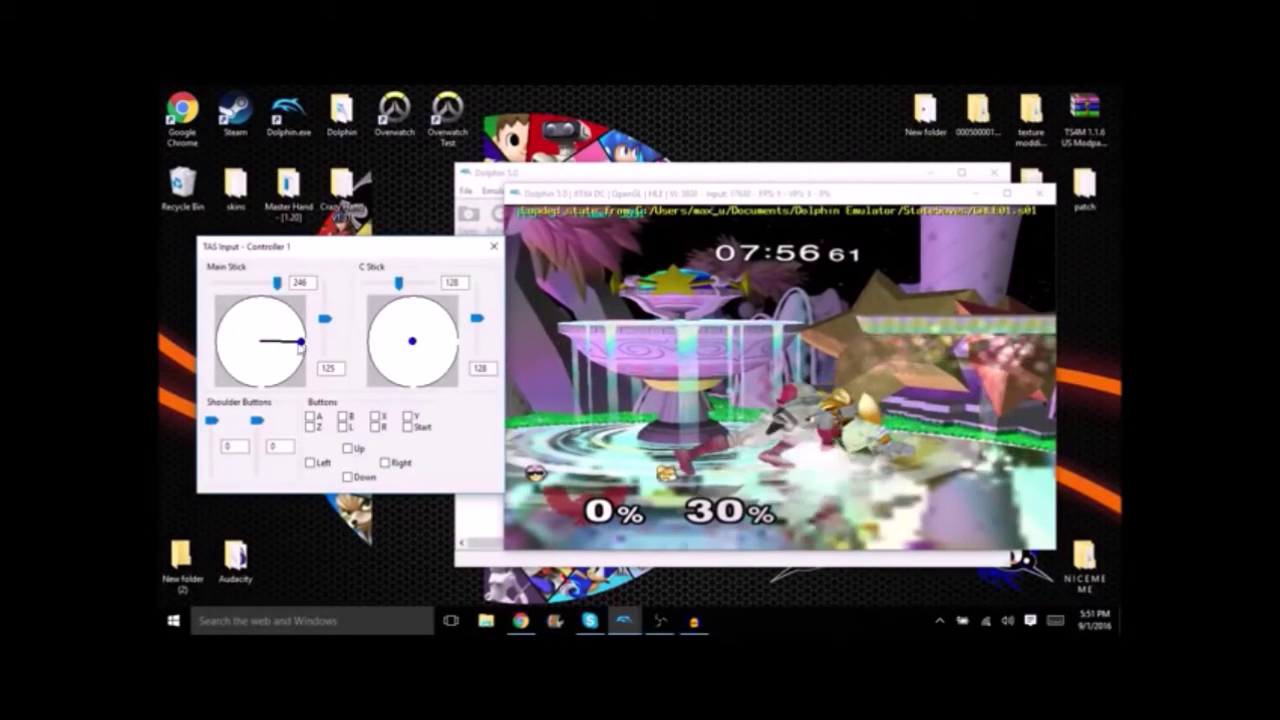
{"action": "left_click_drag", "start_coordinate": [300, 345], "coordinate": [209, 342]}
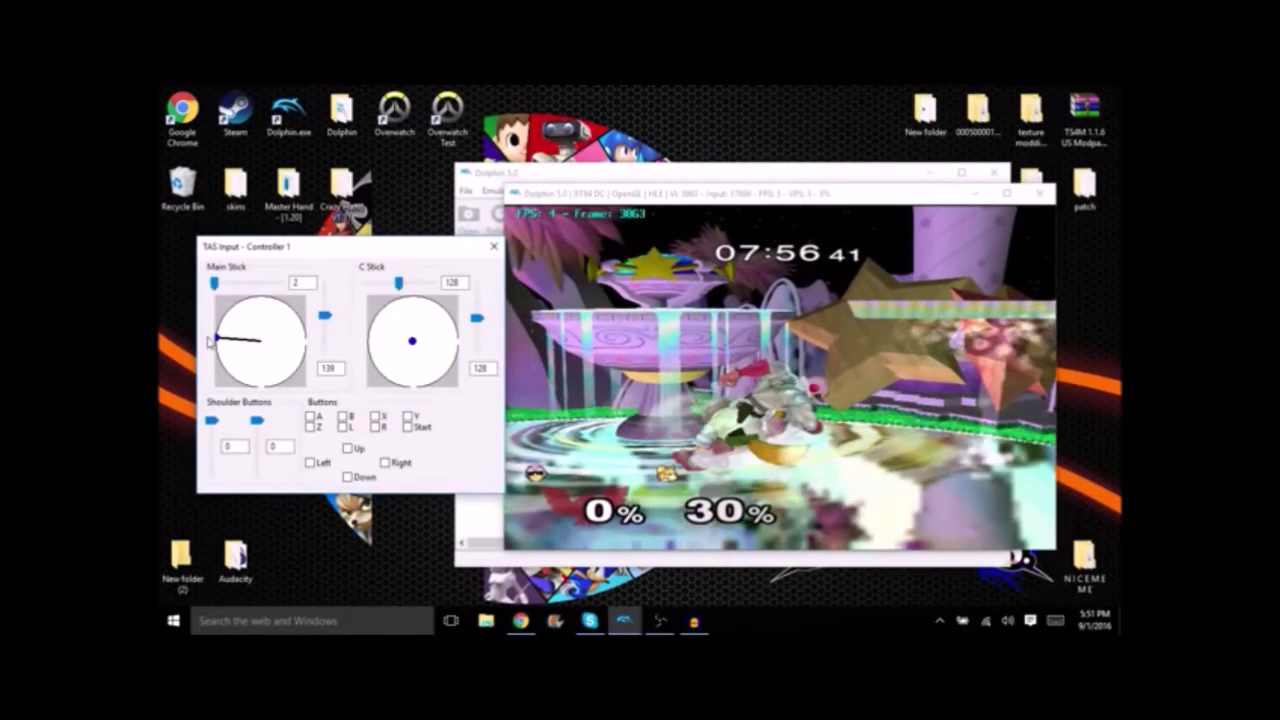
{"action": "right_click", "coordinate": [265, 348]}
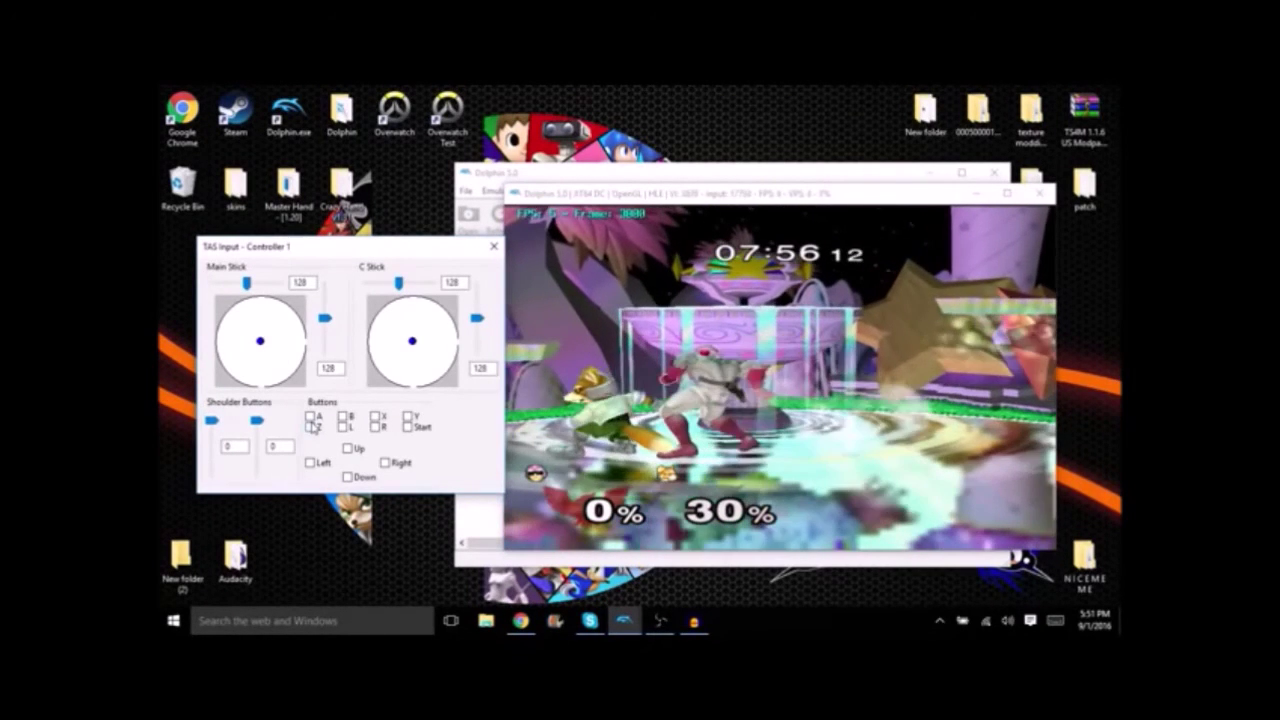
{"action": "key", "text": "shift+F3"}
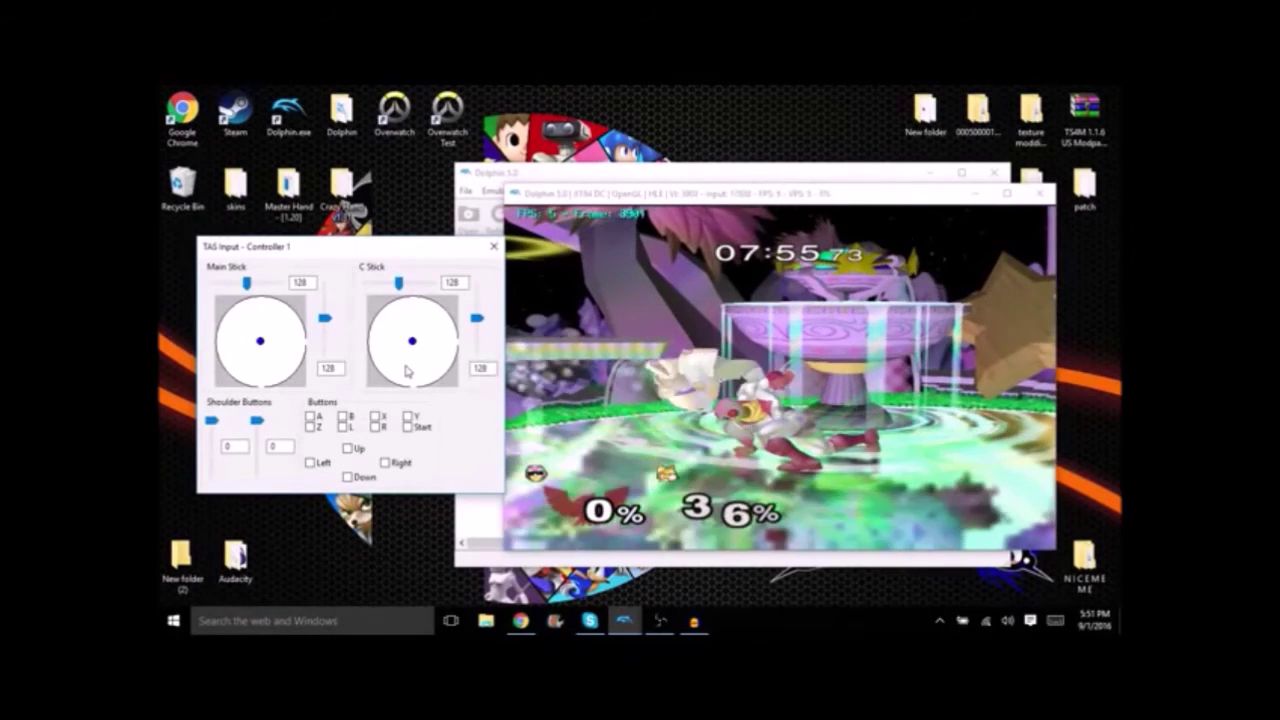
Save to slot 4, reload it, push the main stick fully left and recentre, then reload slot 4.
{"action": "key", "text": "shift+F4"}
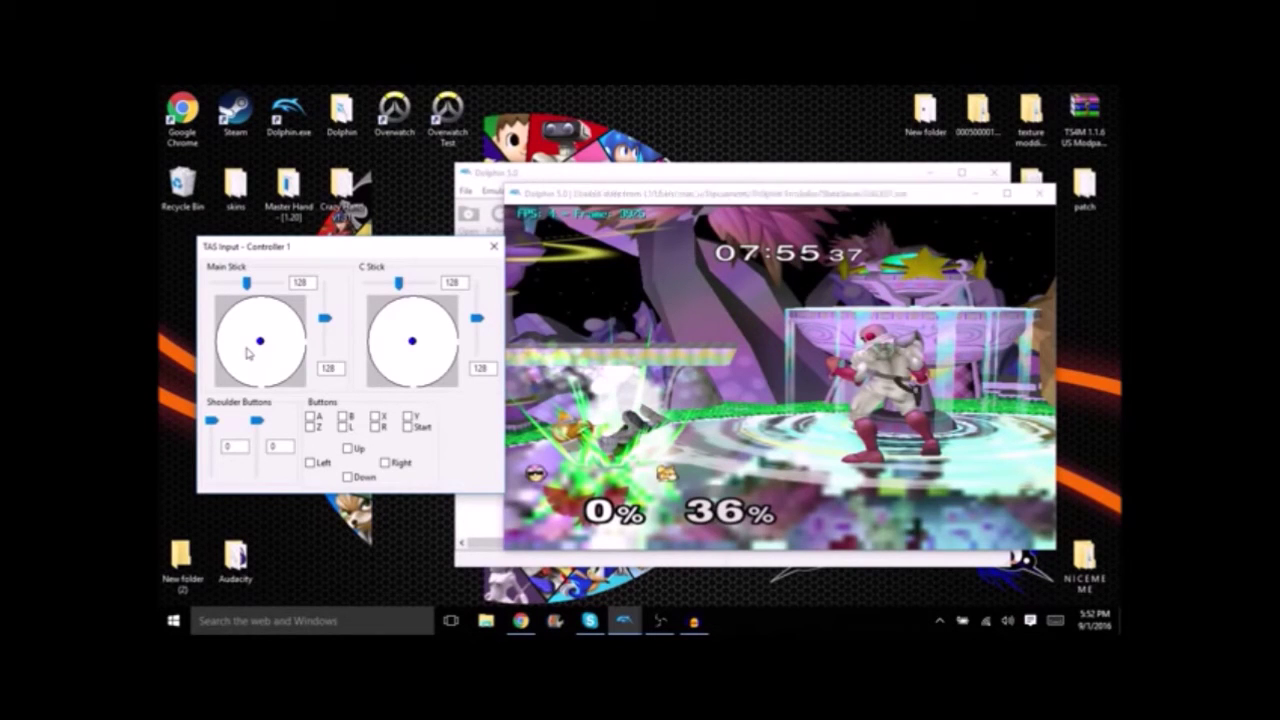
{"action": "key", "text": "F4"}
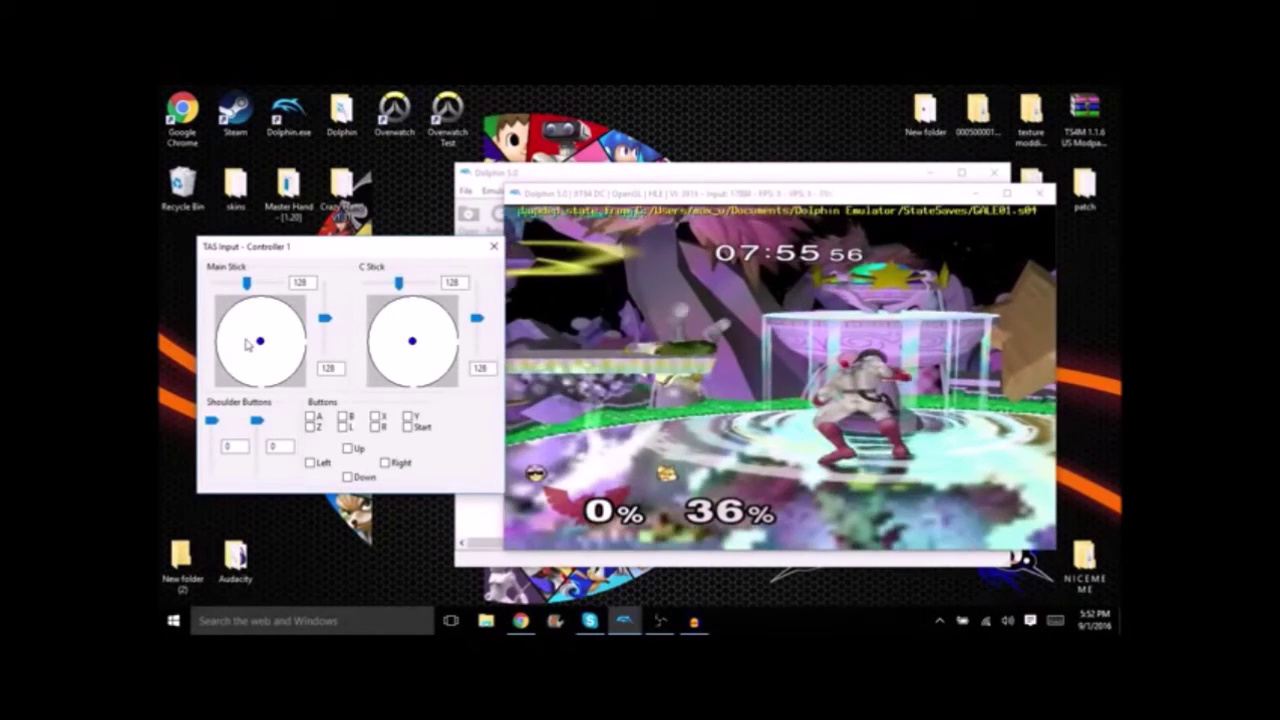
{"action": "left_click_drag", "start_coordinate": [248, 344], "coordinate": [217, 343]}
{"action": "right_click", "coordinate": [243, 344]}
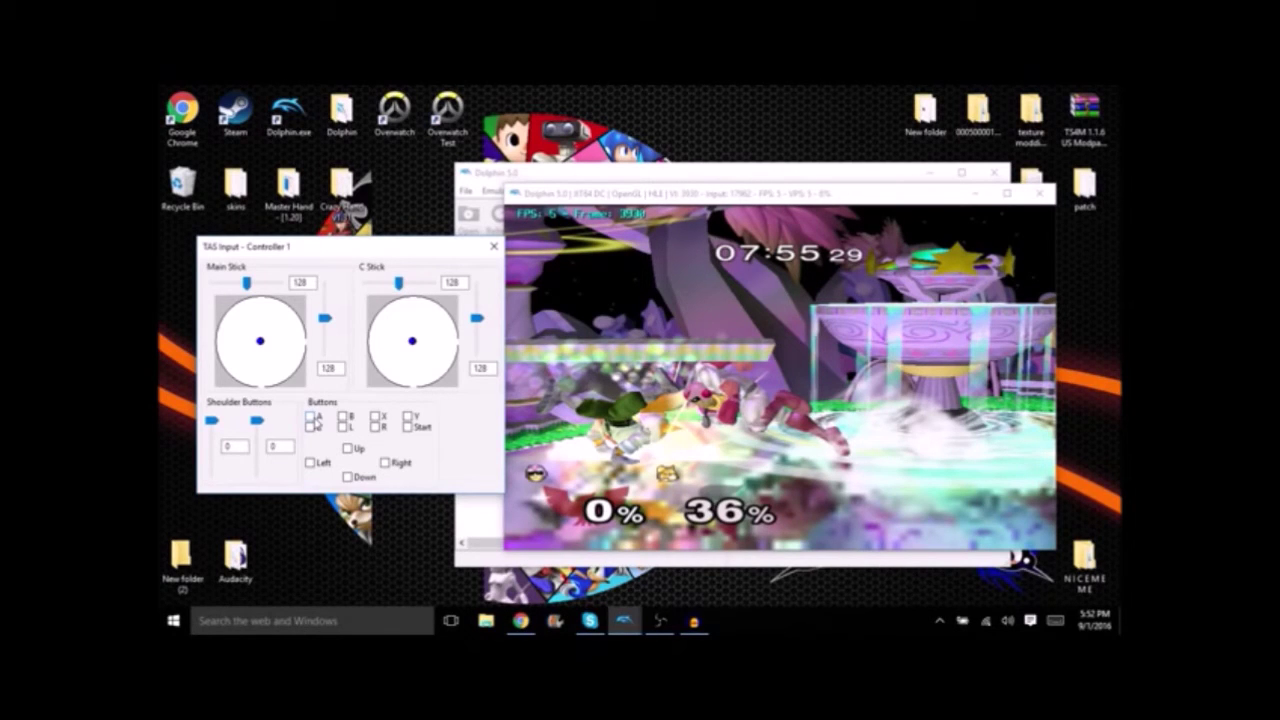
{"action": "key", "text": "F4"}
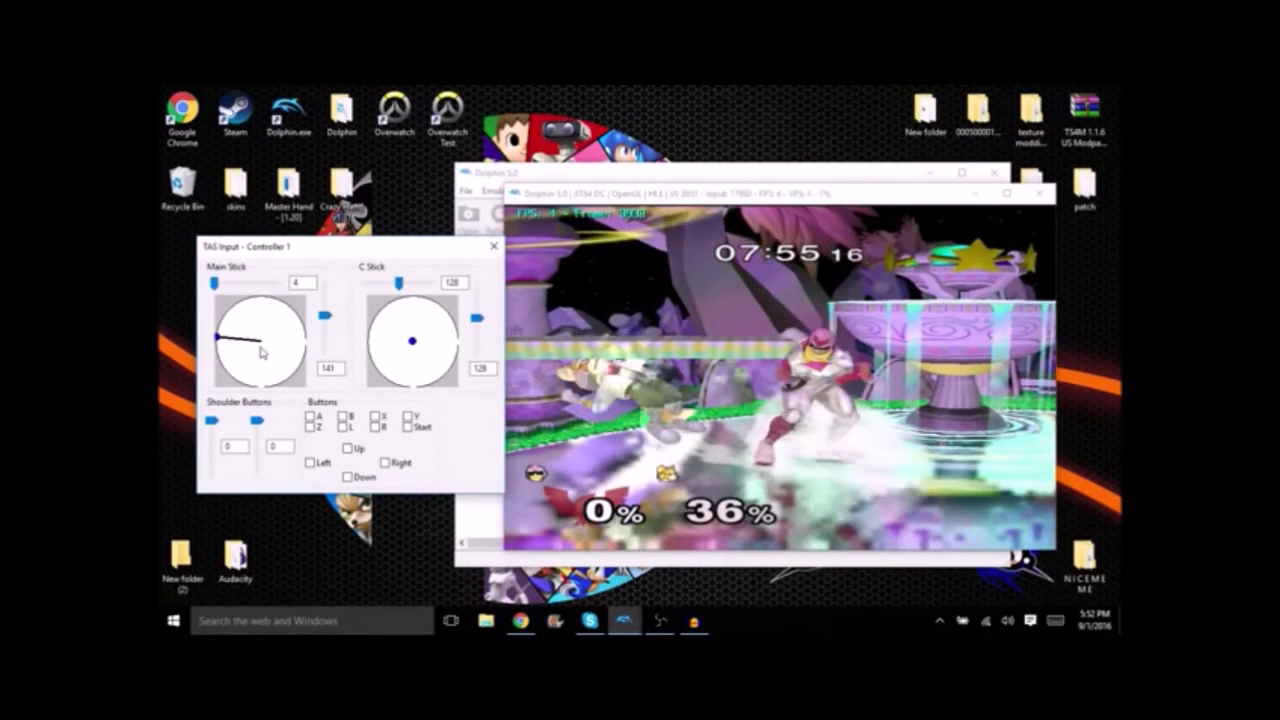
Tilt Falcon's main stick left for a frame in TAS Input, moving toward Fox.
{"action": "left_click", "coordinate": [260, 341]}
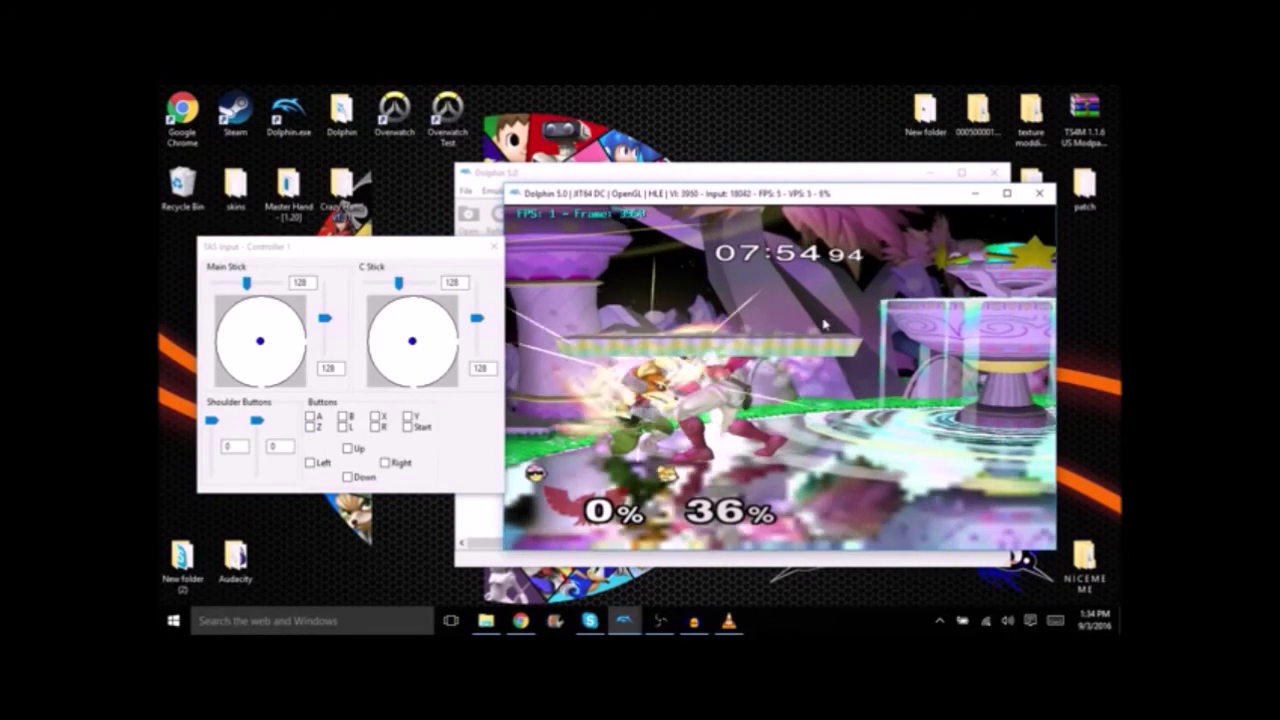
Flick the C-stick left for an attack, push the main stick left, and save to slot 2.
{"action": "left_click", "coordinate": [372, 341]}
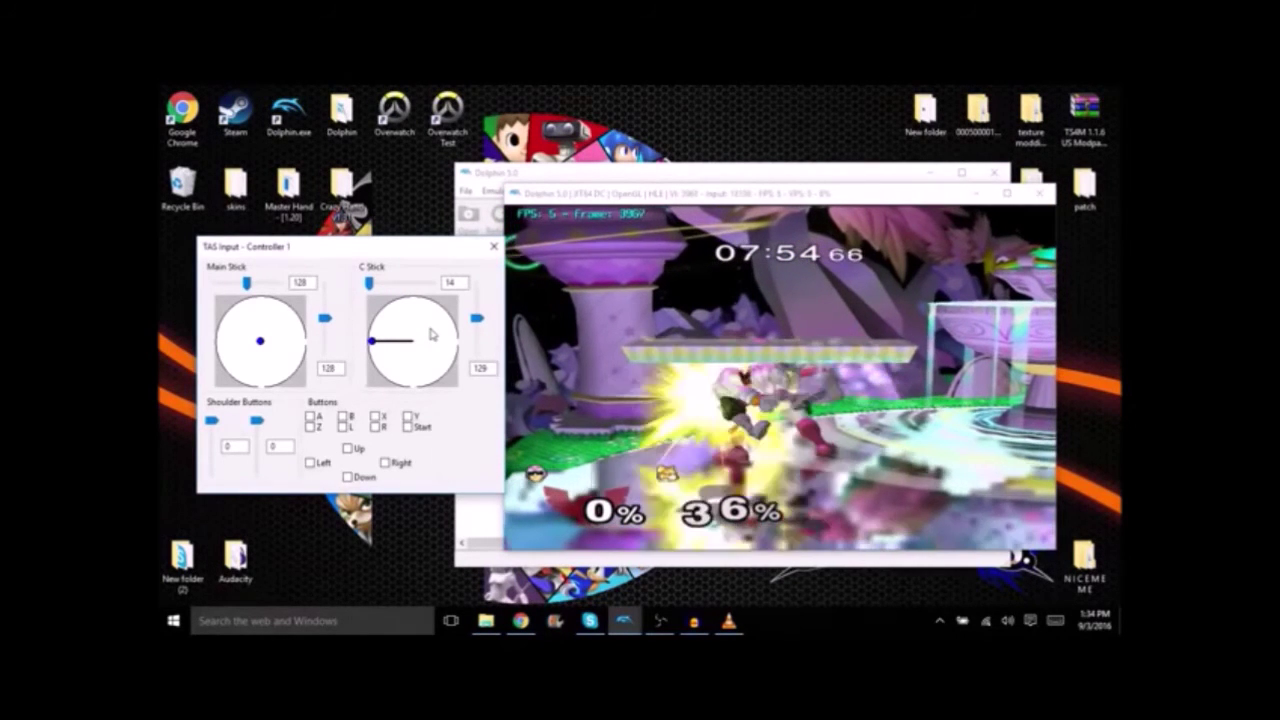
{"action": "right_click", "coordinate": [431, 334]}
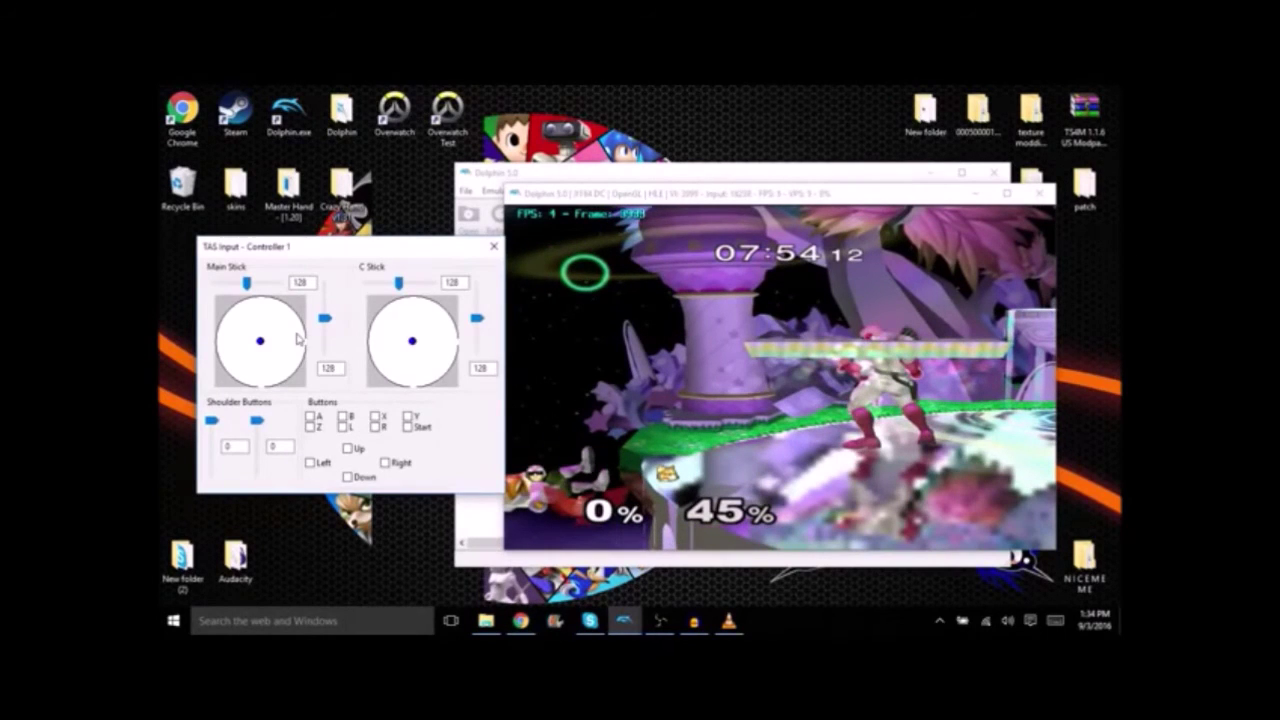
{"action": "left_click", "coordinate": [218, 344]}
{"action": "key", "text": "shift+F1"}
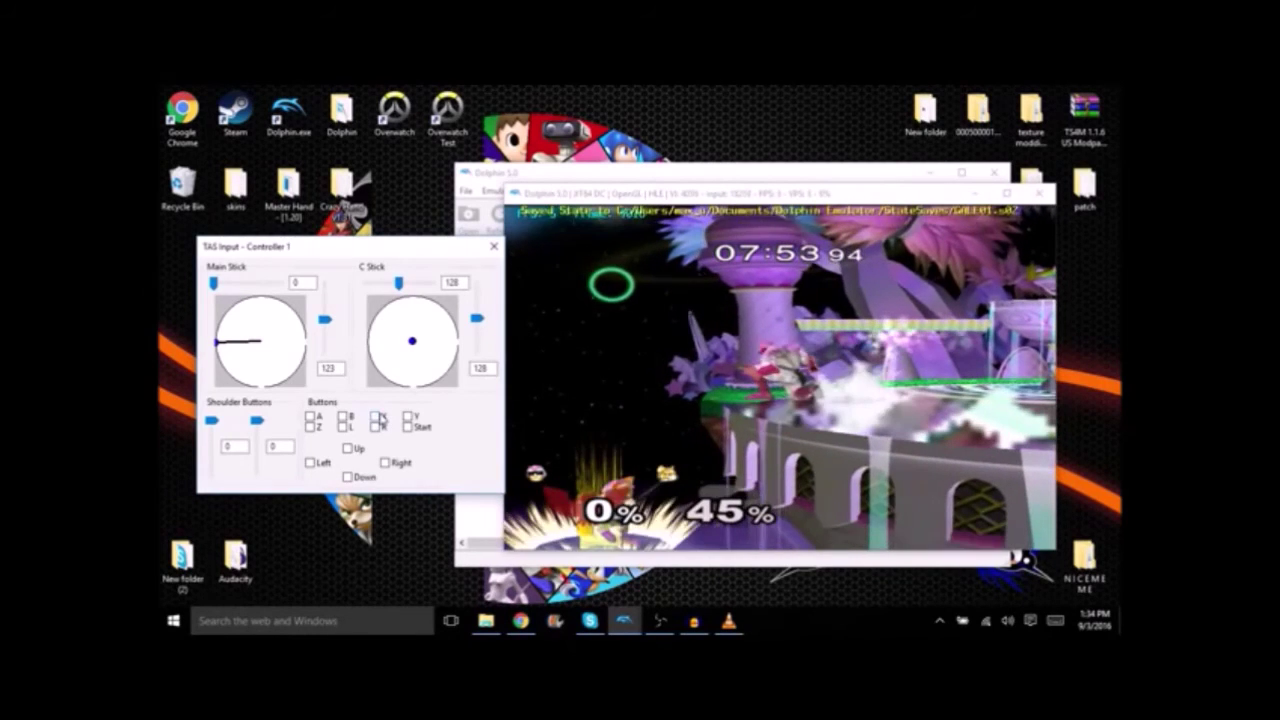
{"action": "right_click", "coordinate": [262, 366]}
Hold the main stick right and press B for Falcon's special move.
{"action": "left_click", "coordinate": [305, 342]}
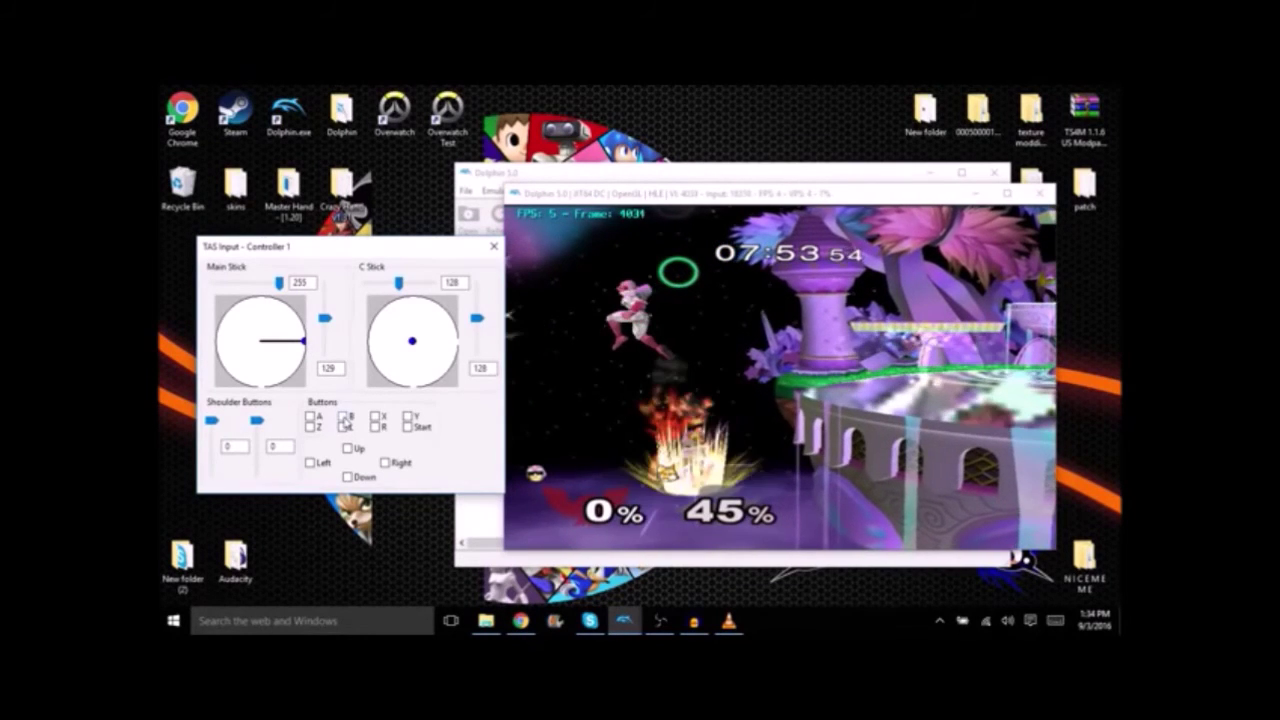
{"action": "left_click", "coordinate": [343, 417]}
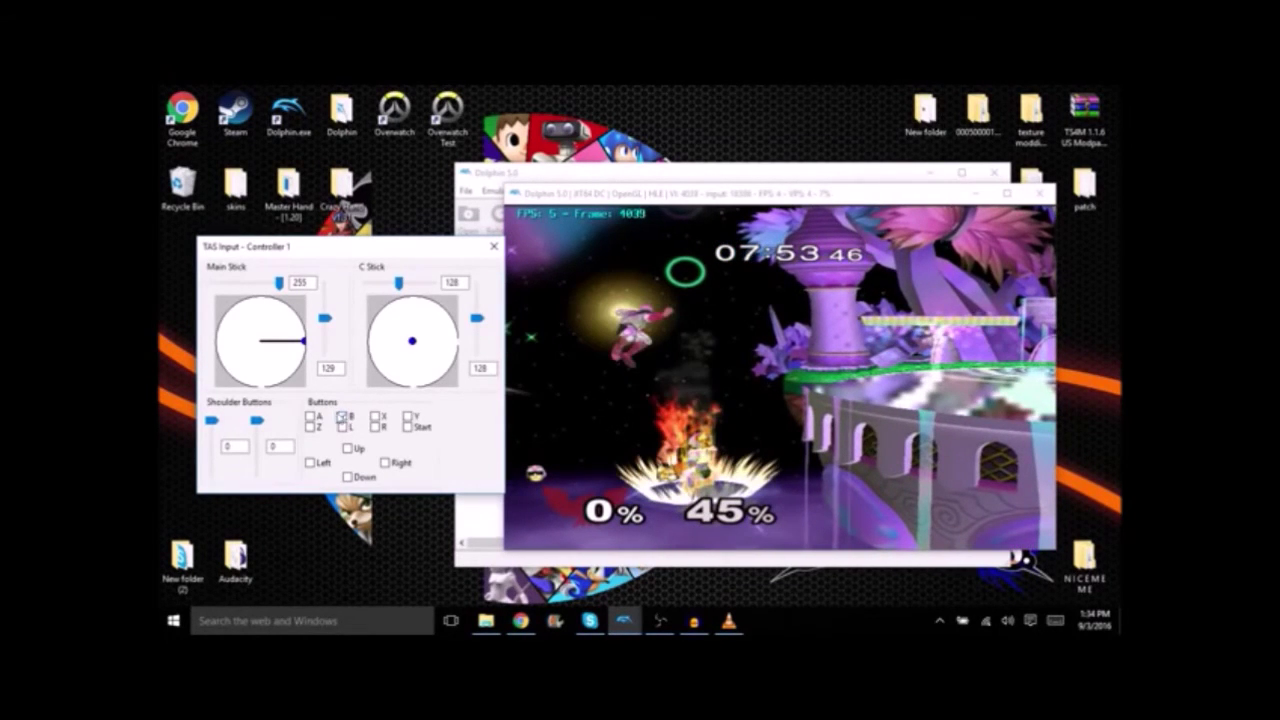
{"action": "right_click", "coordinate": [280, 375]}
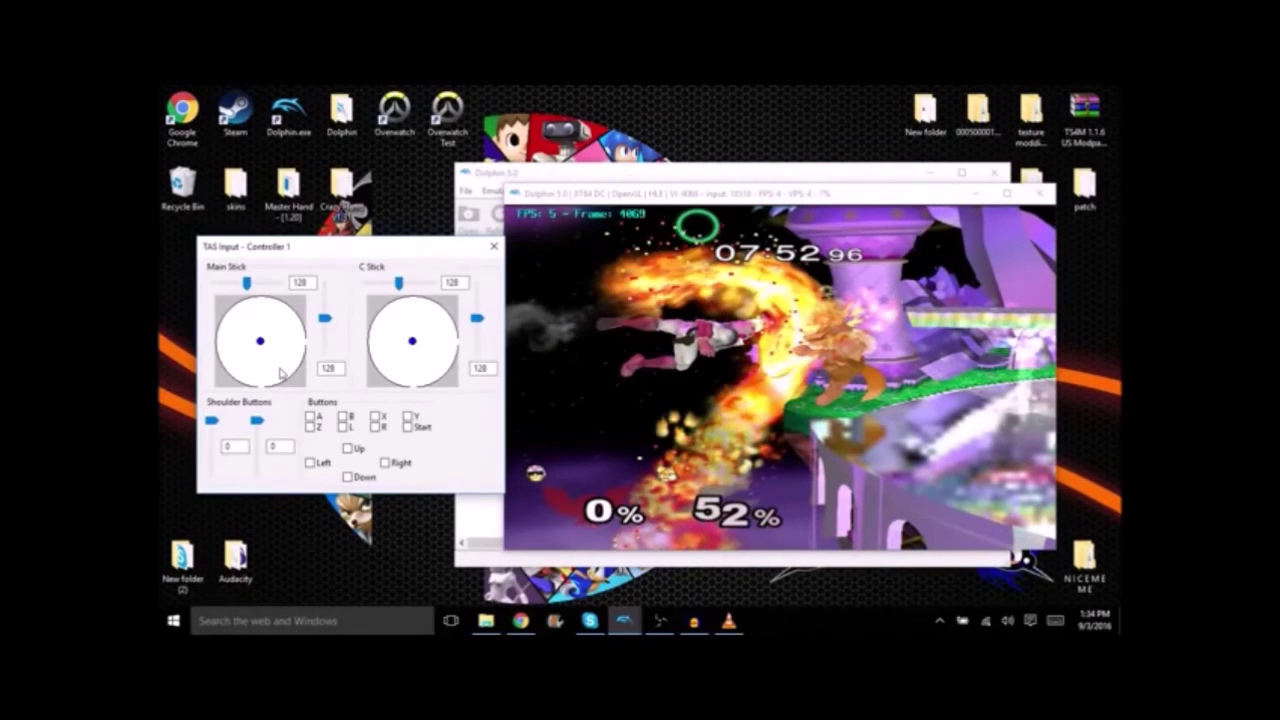
{"action": "left_click", "coordinate": [316, 347]}
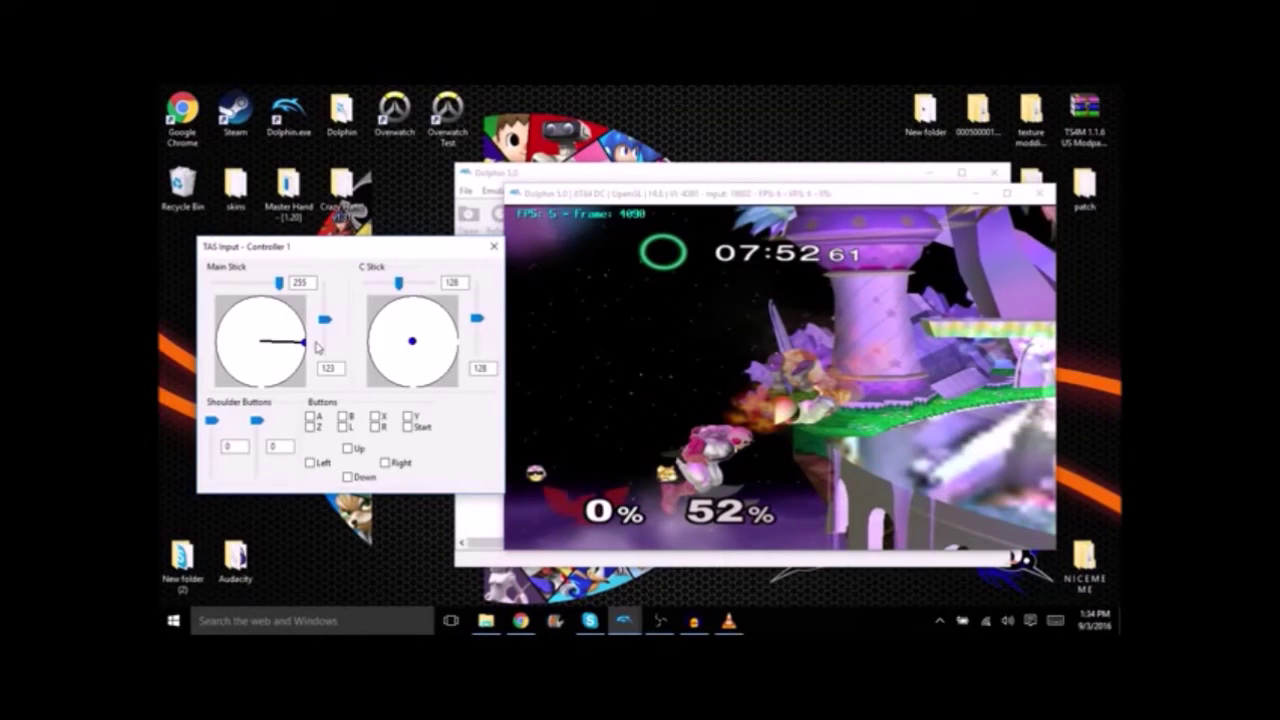
Retry from slot 2 with main stick left, C-stick down and main stick down to KO Fox.
{"action": "key", "text": "F2"}
{"action": "left_click_drag", "start_coordinate": [248, 339], "coordinate": [216, 341]}
{"action": "key", "text": "F2"}
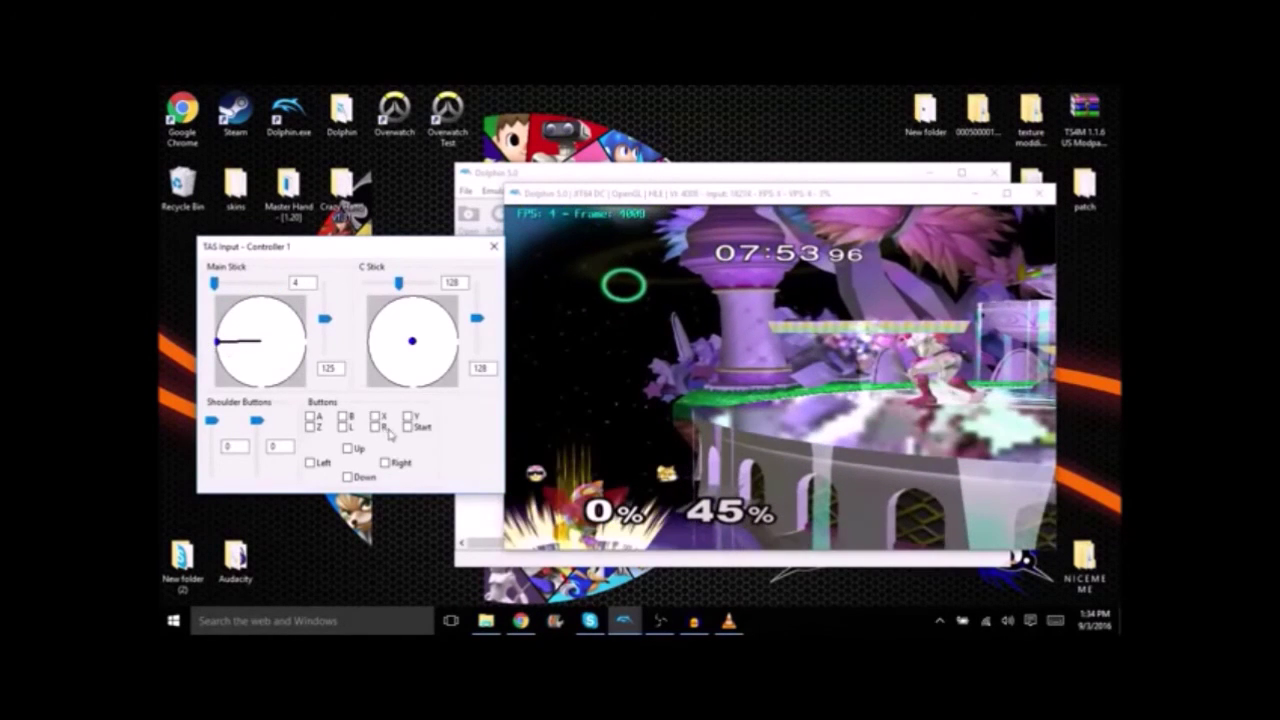
{"action": "right_click", "coordinate": [283, 372]}
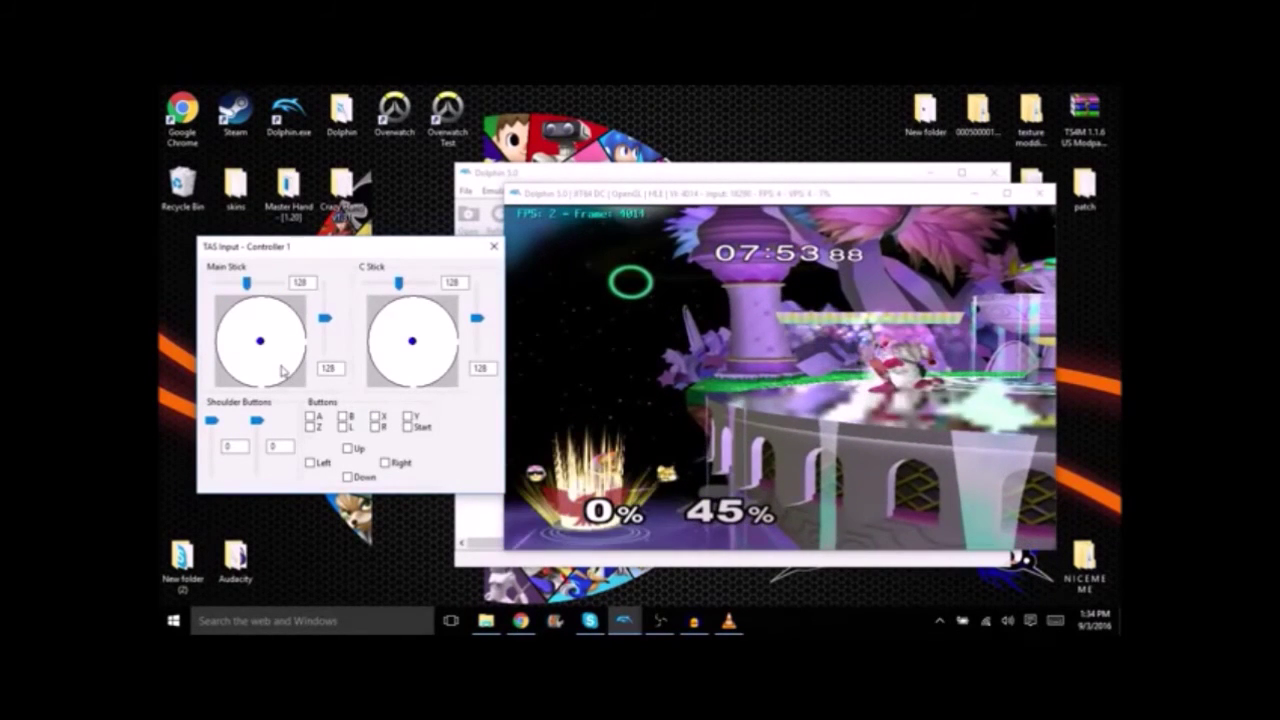
{"action": "left_click", "coordinate": [414, 390]}
{"action": "right_click", "coordinate": [414, 366]}
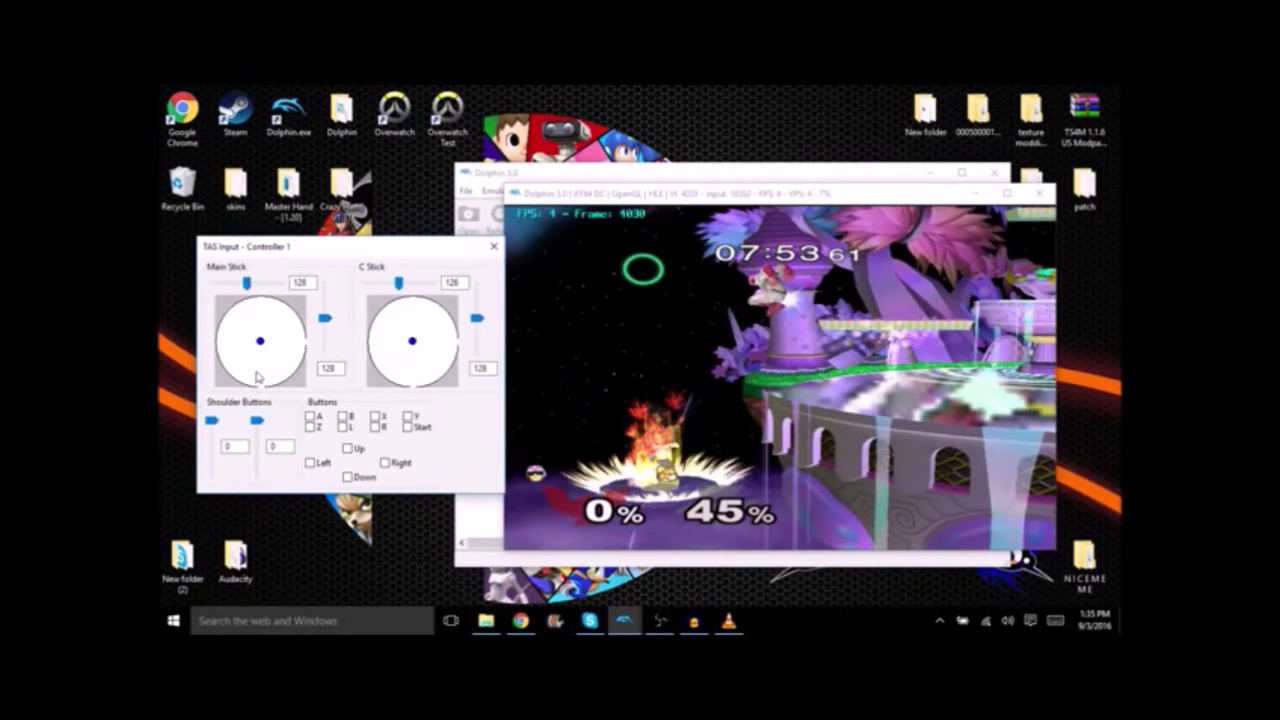
{"action": "left_click", "coordinate": [258, 386]}
{"action": "right_click", "coordinate": [284, 354]}
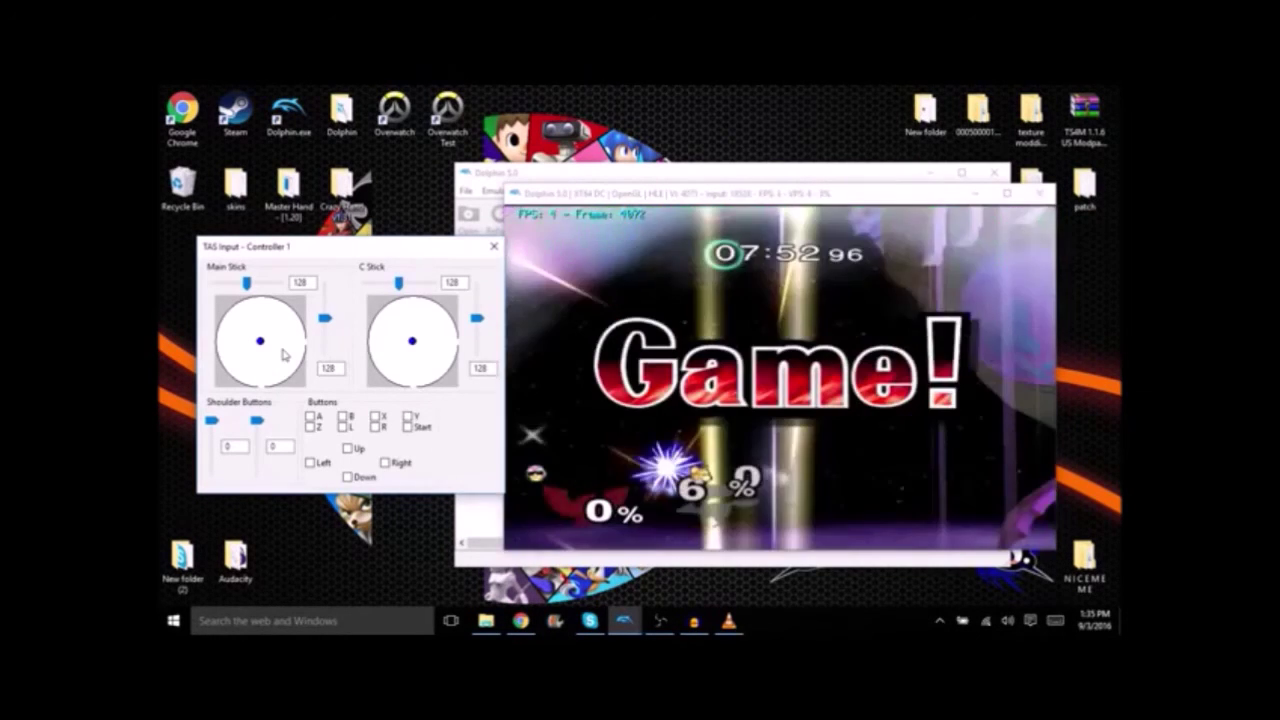
{"action": "key", "text": "alt+Tab"}
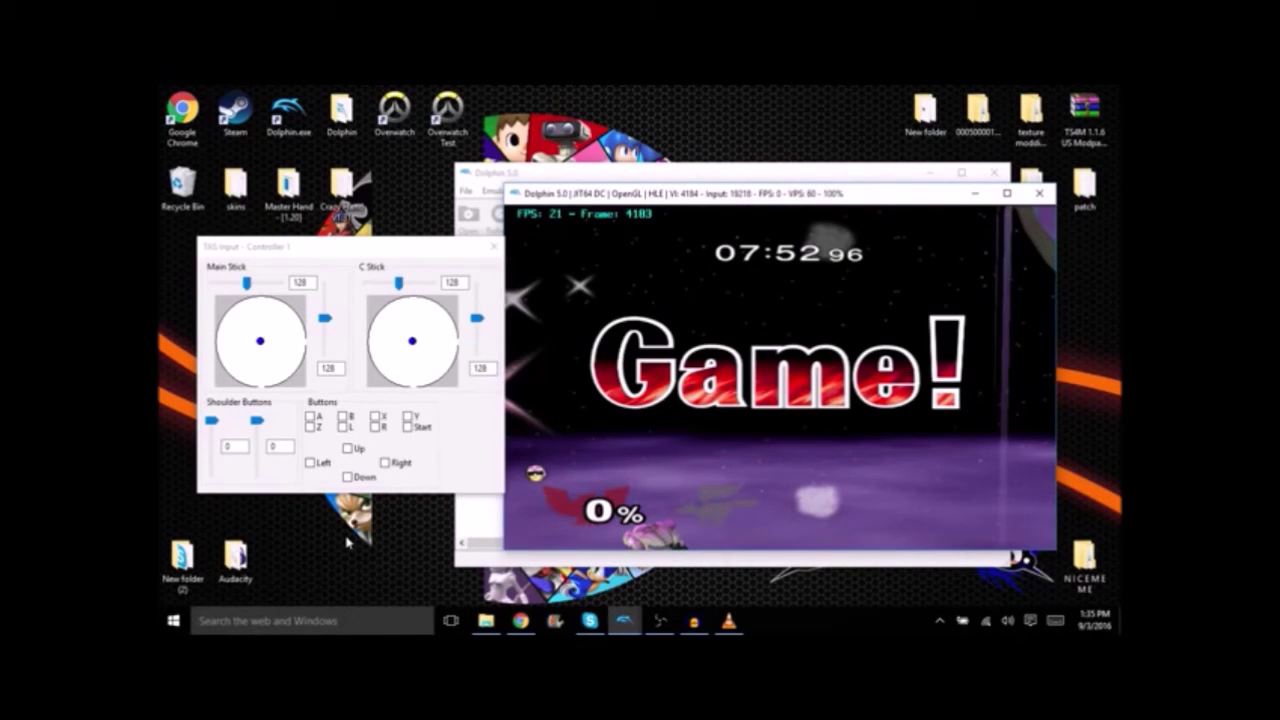
Stop emulation and save the input recording as 'A C.Falcon TAS.dtm' in the tas folder.
{"action": "left_click", "coordinate": [1040, 193]}
{"action": "left_click", "coordinate": [658, 408]}
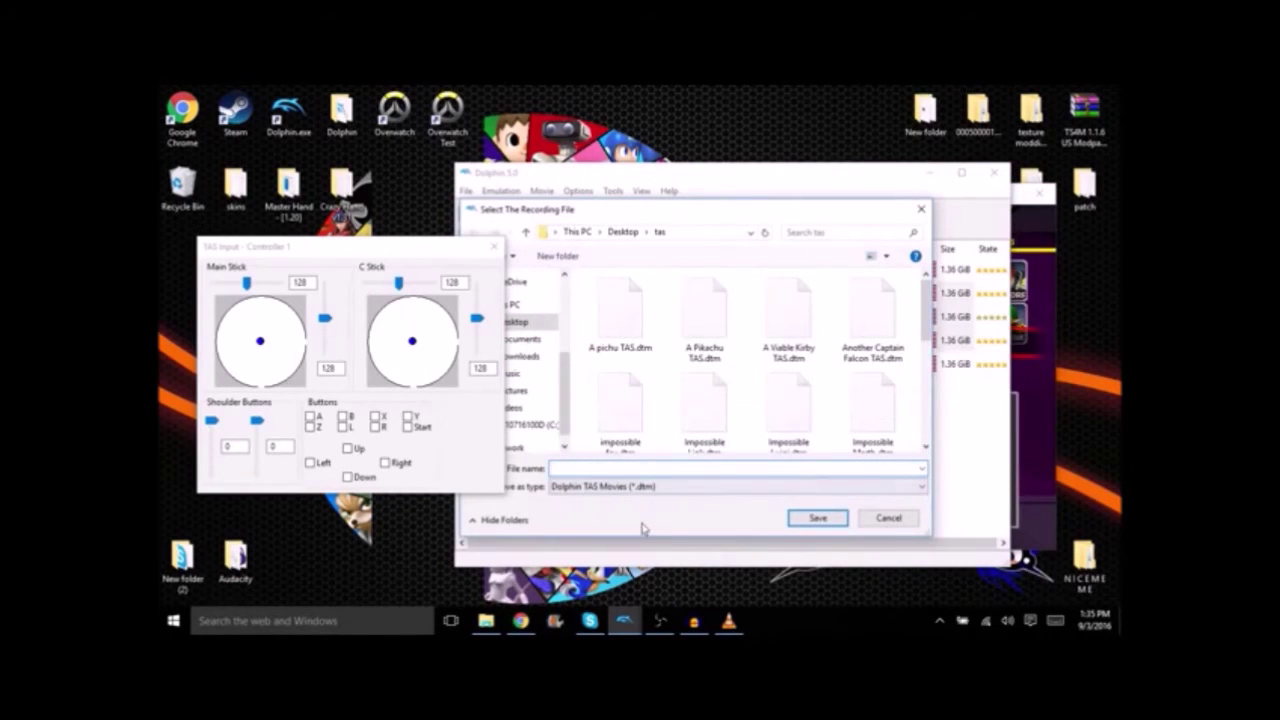
{"action": "type", "text": "A "}
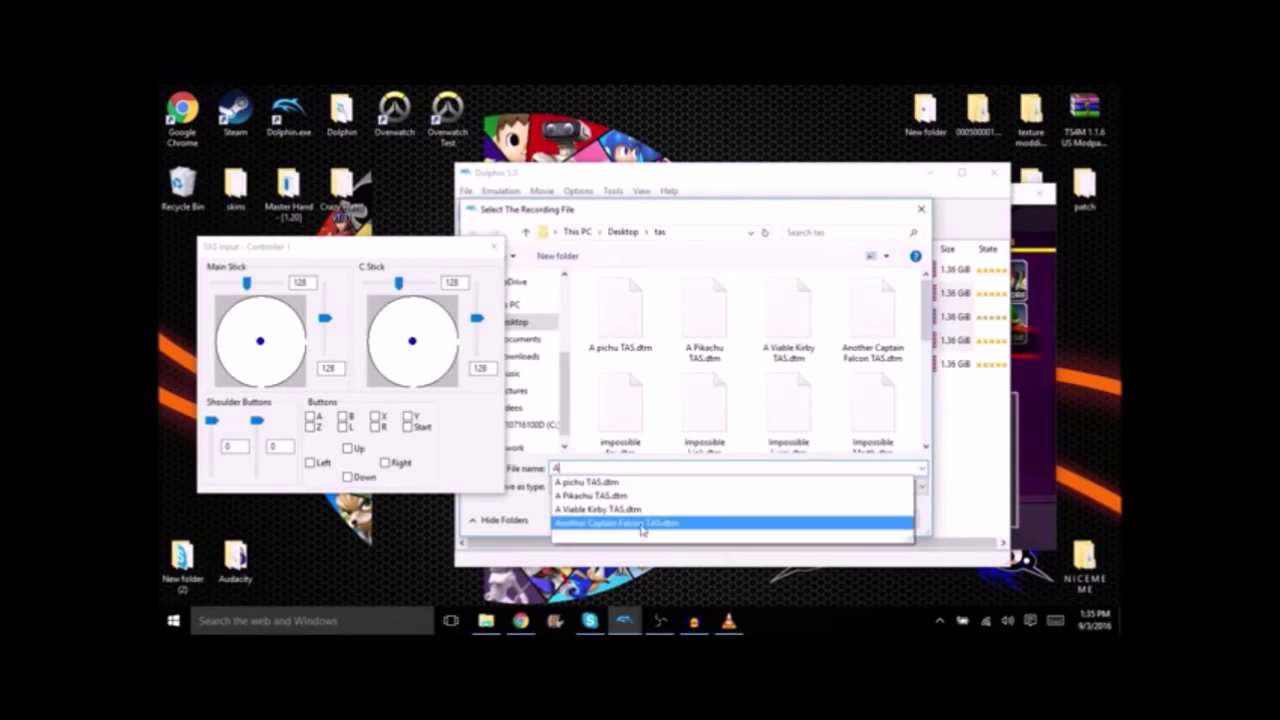
{"action": "type", "text": "C"}
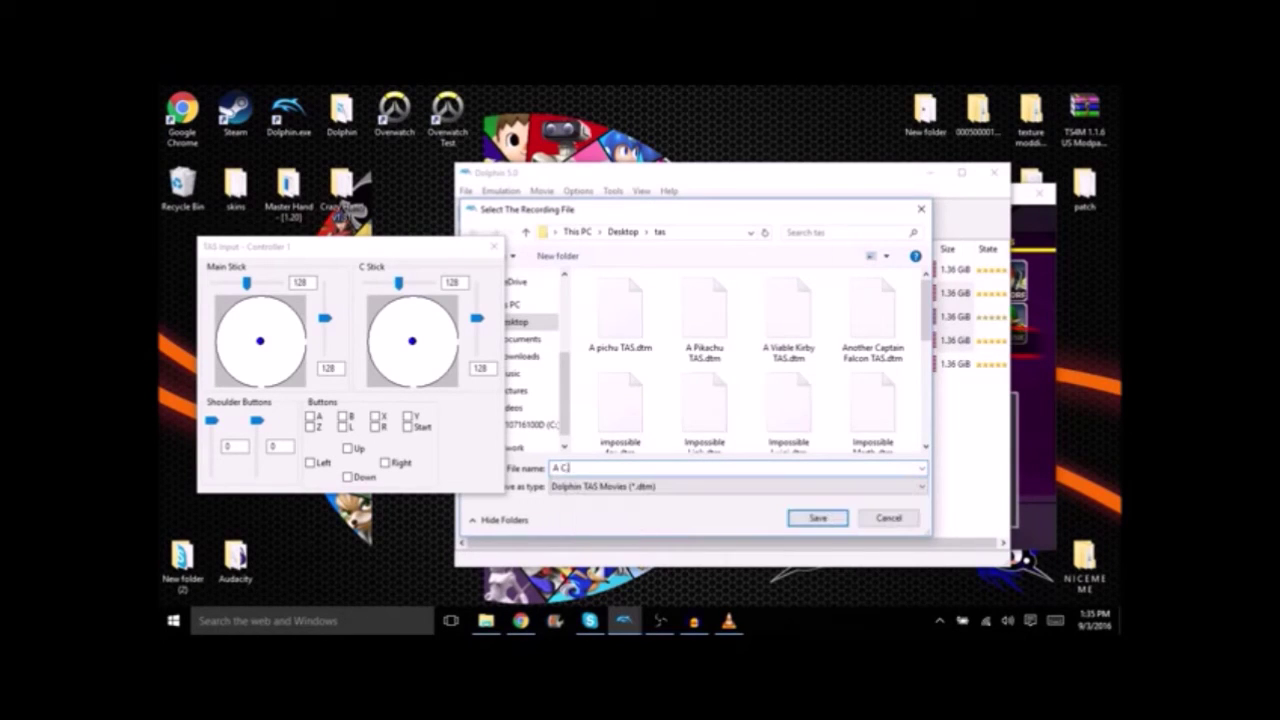
{"action": "type", "text": ".Falcon TAS"}
{"action": "key", "text": "Return"}
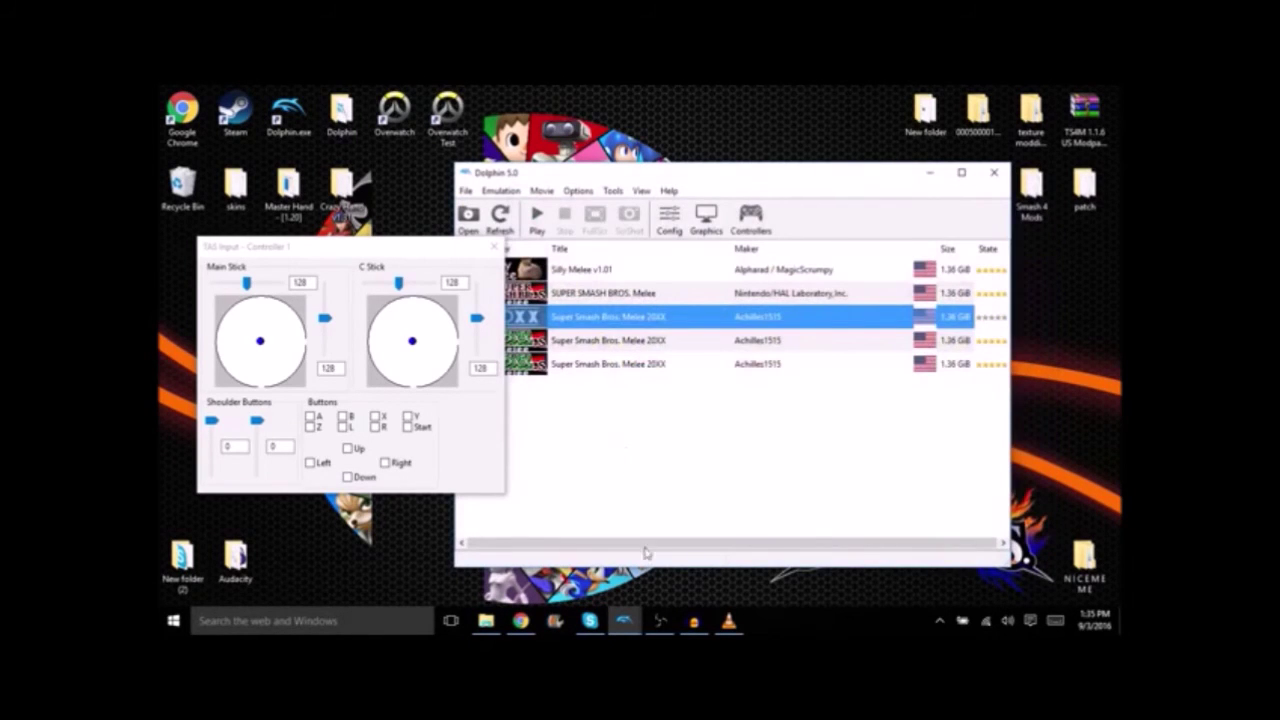
Replay A C.Falcon TAS.dtm to the character select screen, then stop emulation.
{"action": "mouse_move", "coordinate": [668, 626]}
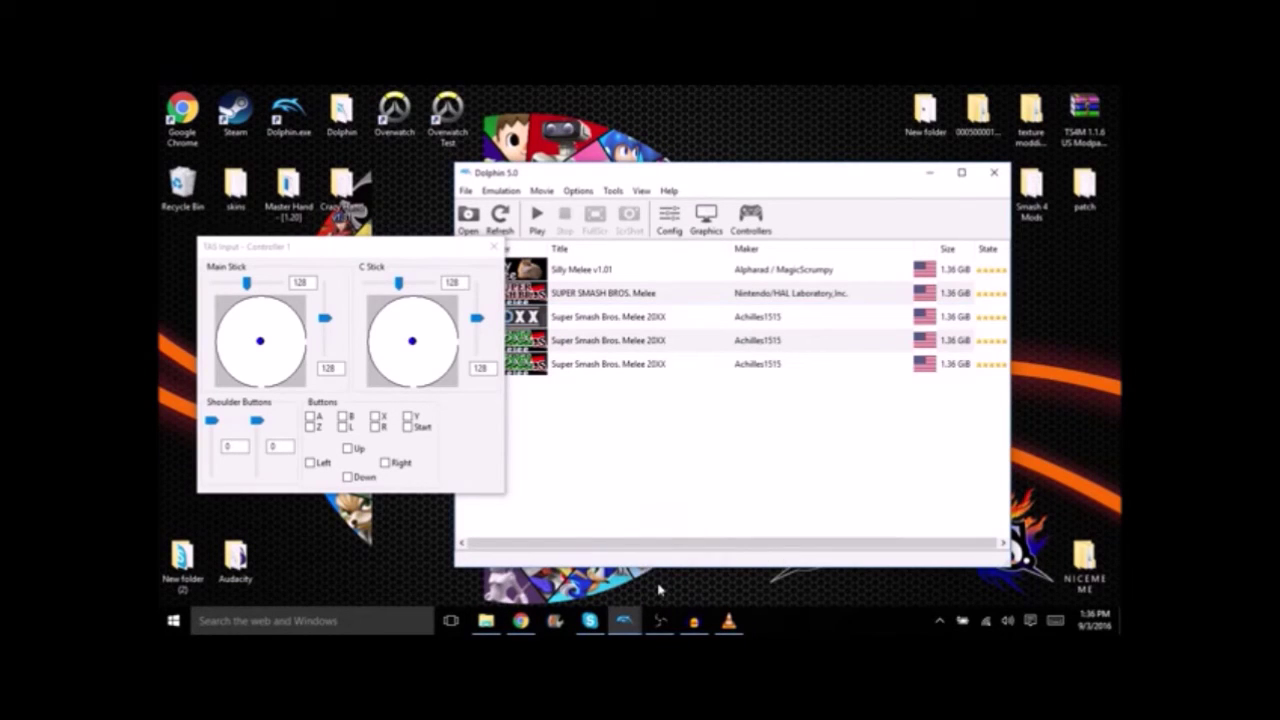
{"action": "left_click", "coordinate": [541, 190]}
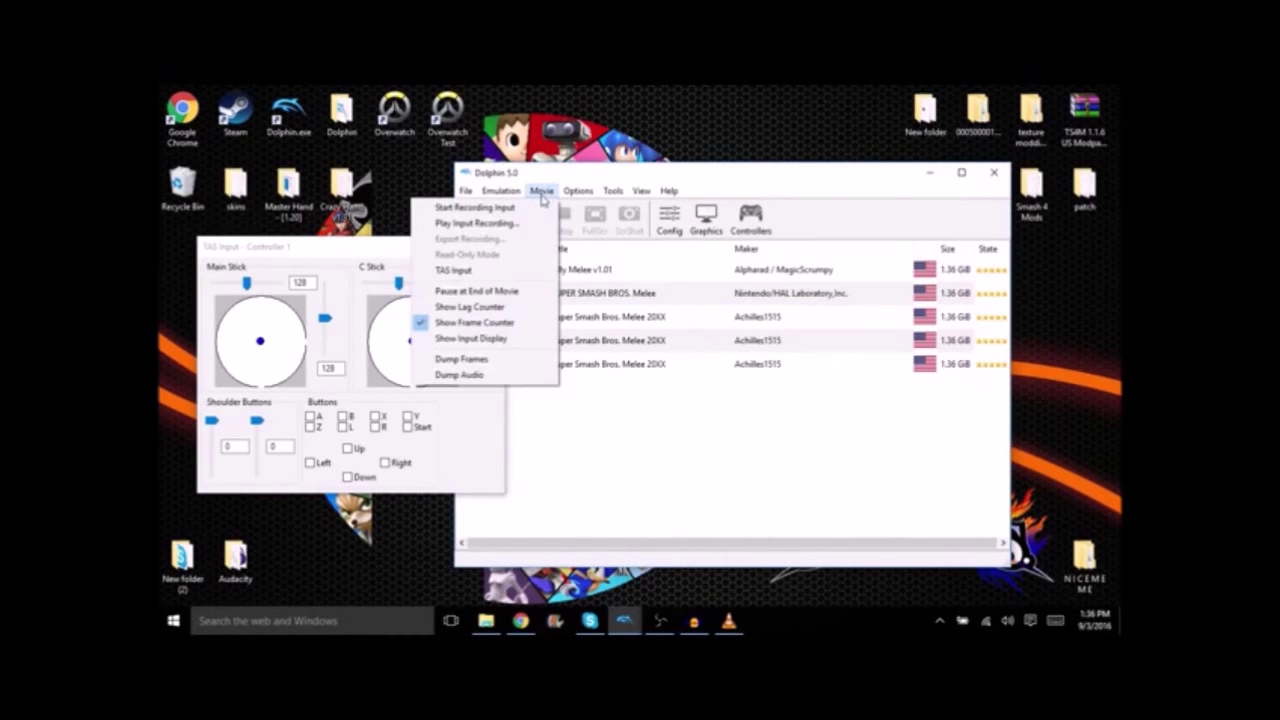
{"action": "left_click", "coordinate": [517, 223]}
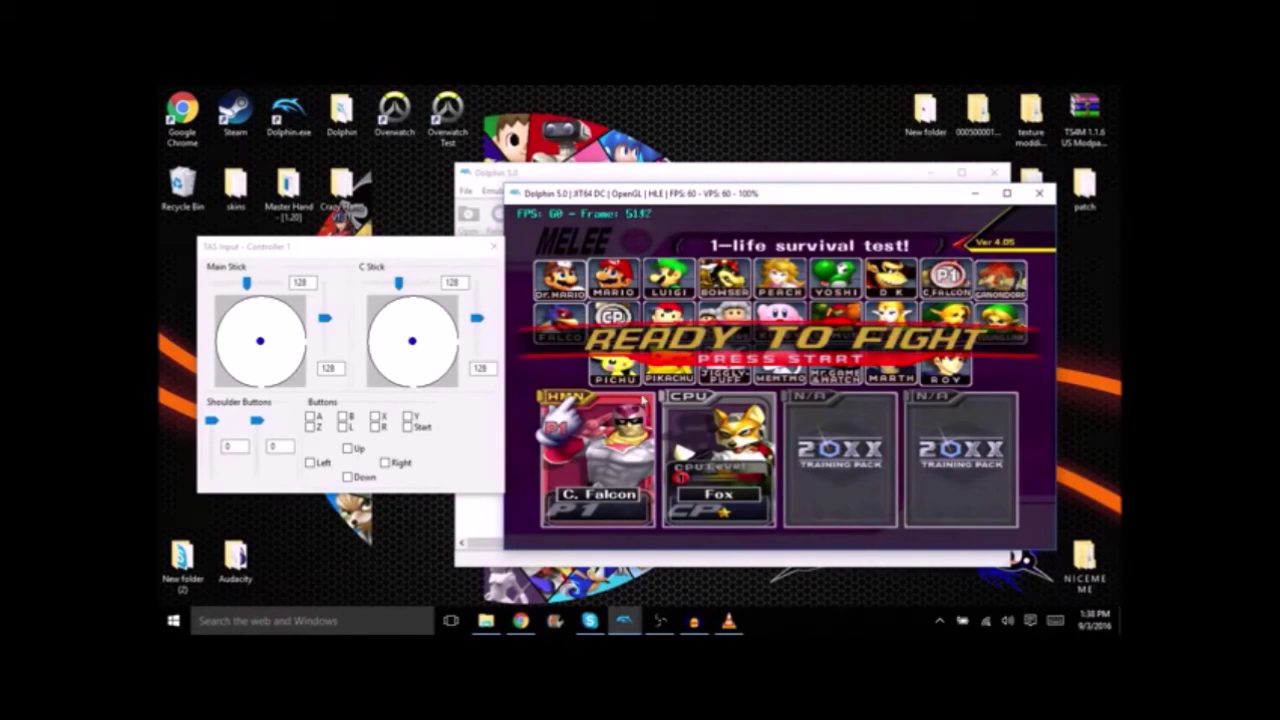
{"action": "left_click", "coordinate": [1039, 193]}
{"action": "left_click", "coordinate": [660, 406]}
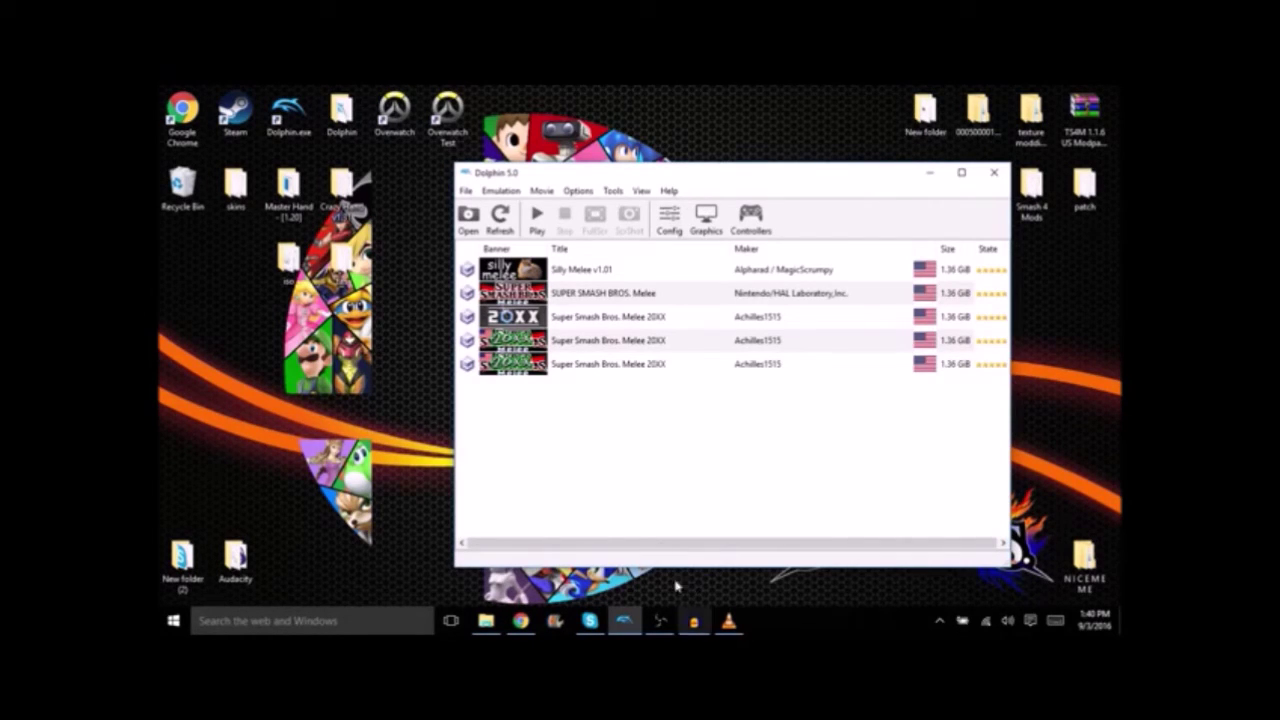
Play a What If .dtm recording on the fifth Melee 20XX game, then stop it with Esc.
{"action": "left_click", "coordinate": [662, 369]}
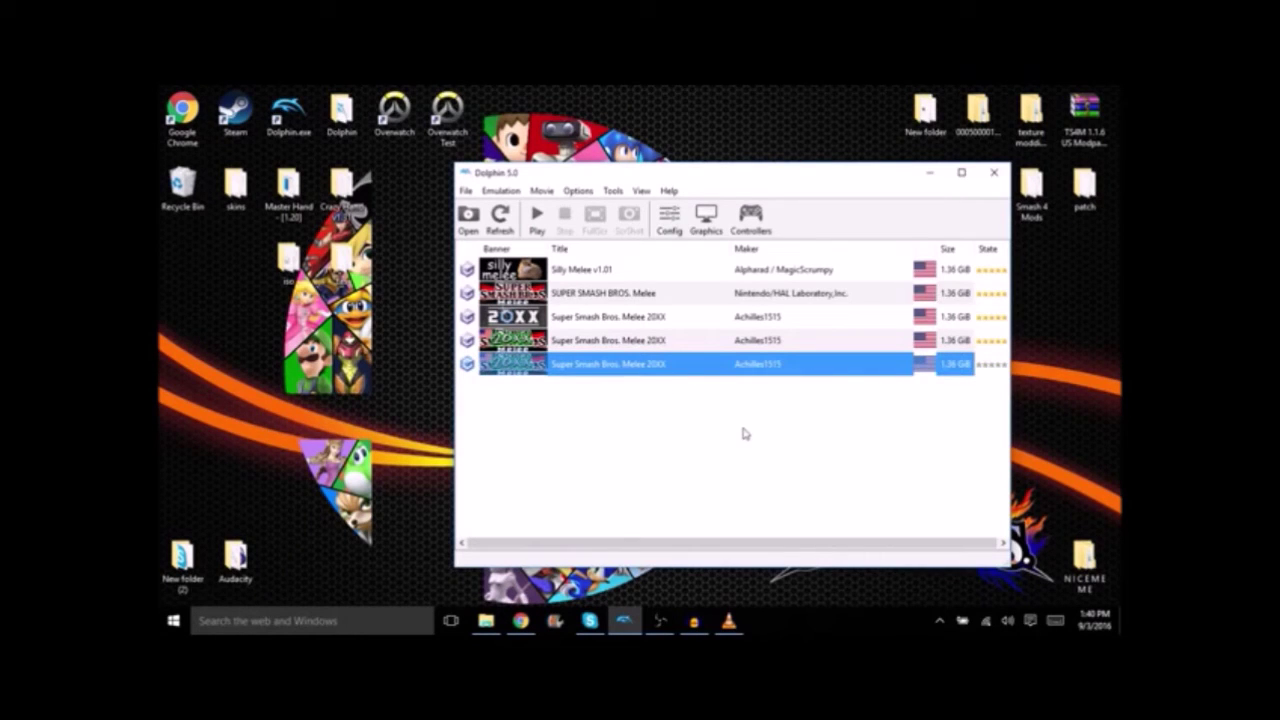
{"action": "left_click", "coordinate": [541, 191]}
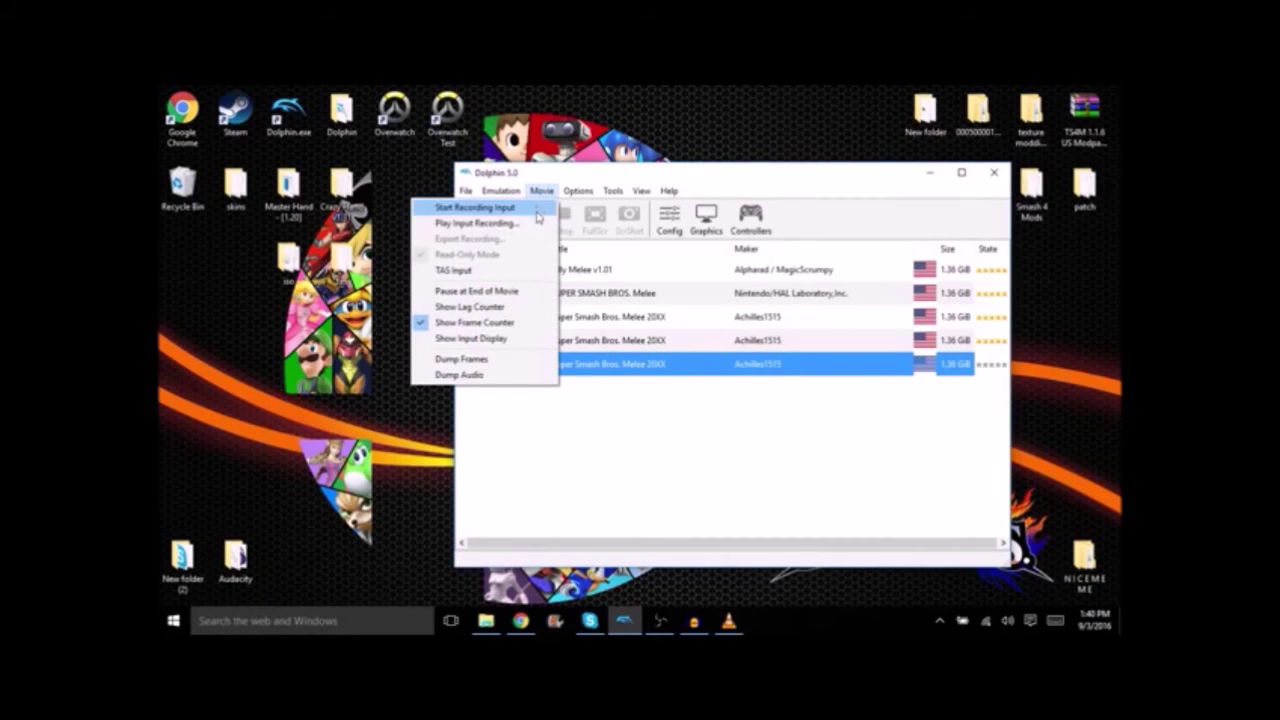
{"action": "left_click", "coordinate": [530, 222]}
{"action": "scroll", "coordinate": [684, 360], "scroll_direction": "down", "scroll_amount": 5}
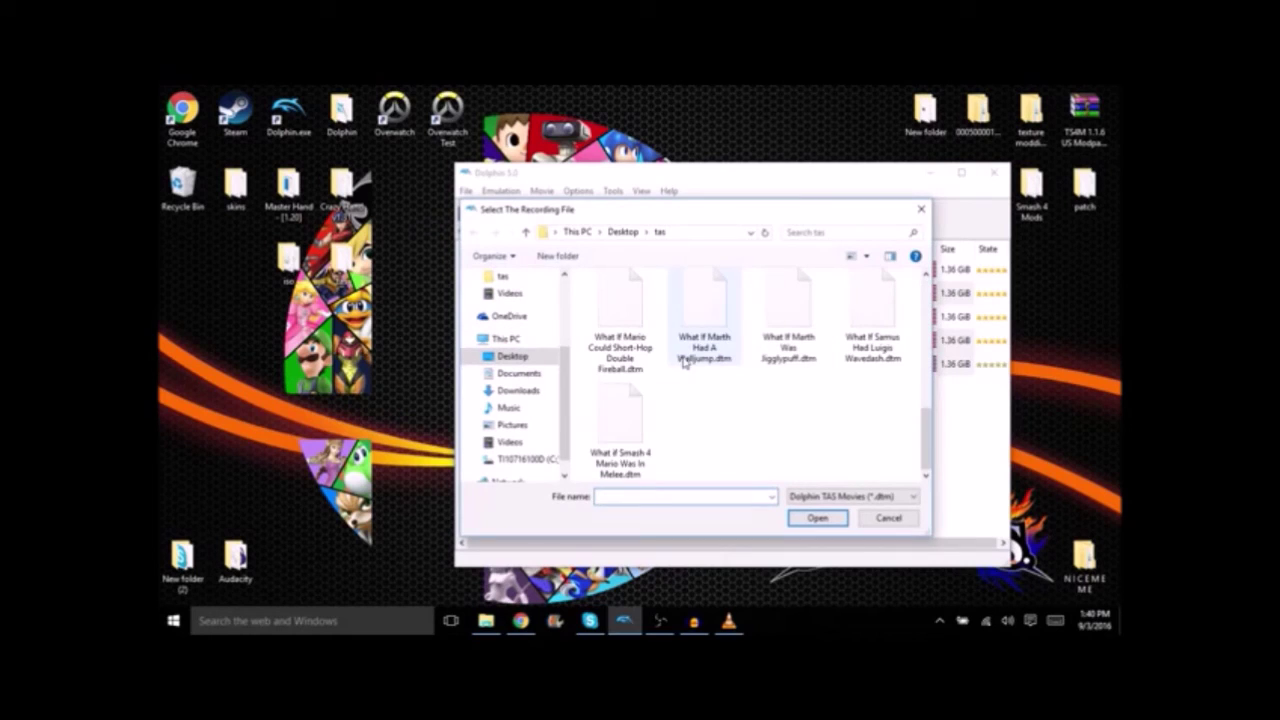
{"action": "double_click", "coordinate": [618, 427]}
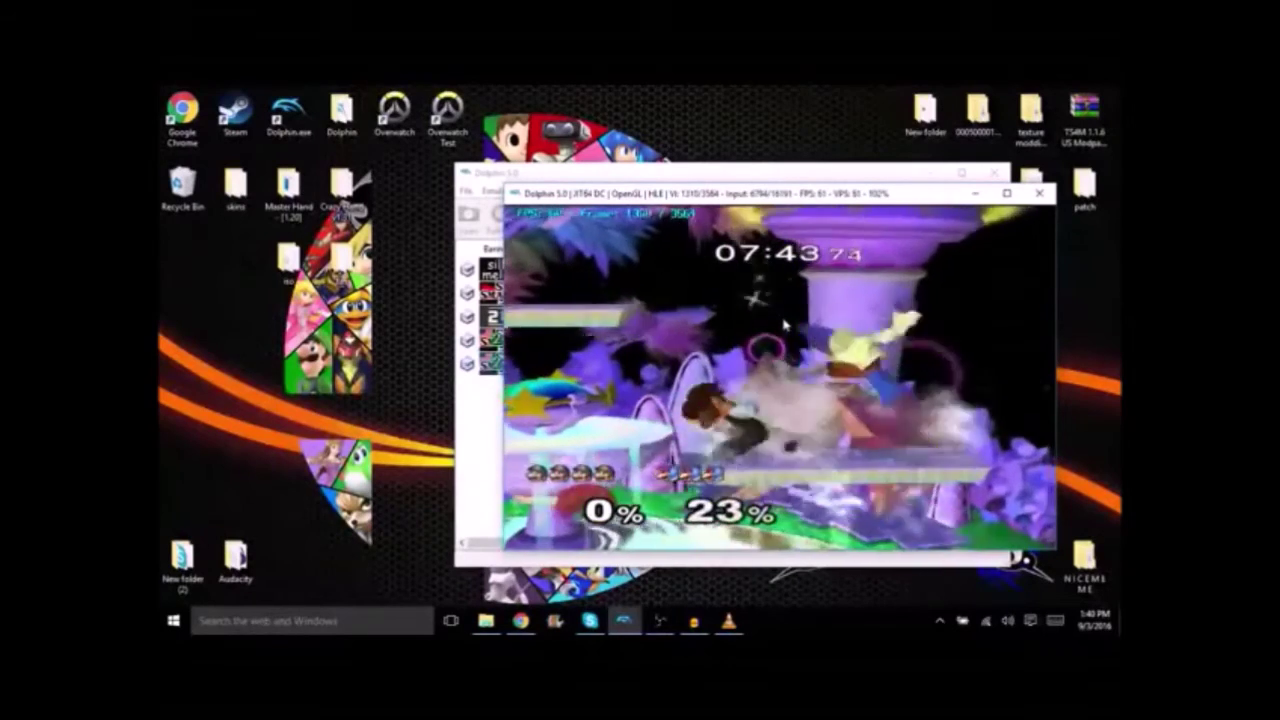
{"action": "key", "text": "Escape"}
Confirm stopping emulation and enable Dump Frames and Dump Audio in the Movie menu.
{"action": "left_click", "coordinate": [659, 407]}
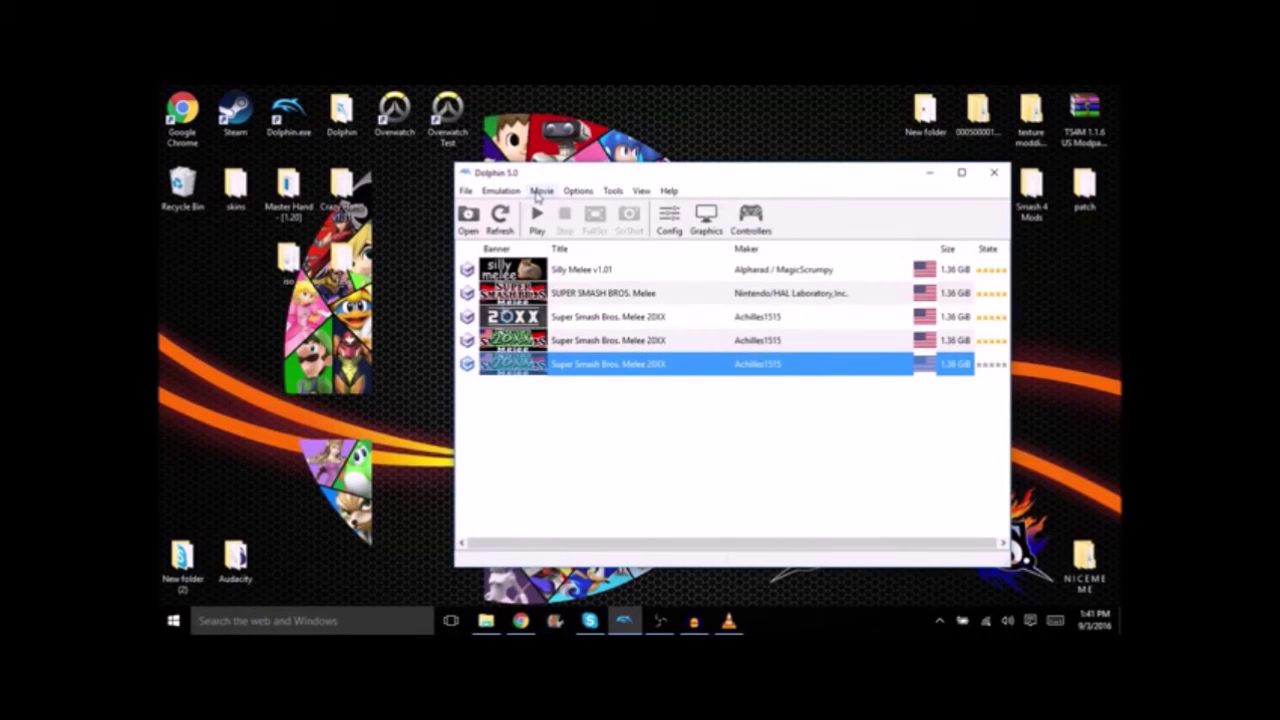
{"action": "left_click", "coordinate": [537, 191]}
{"action": "left_click", "coordinate": [488, 356]}
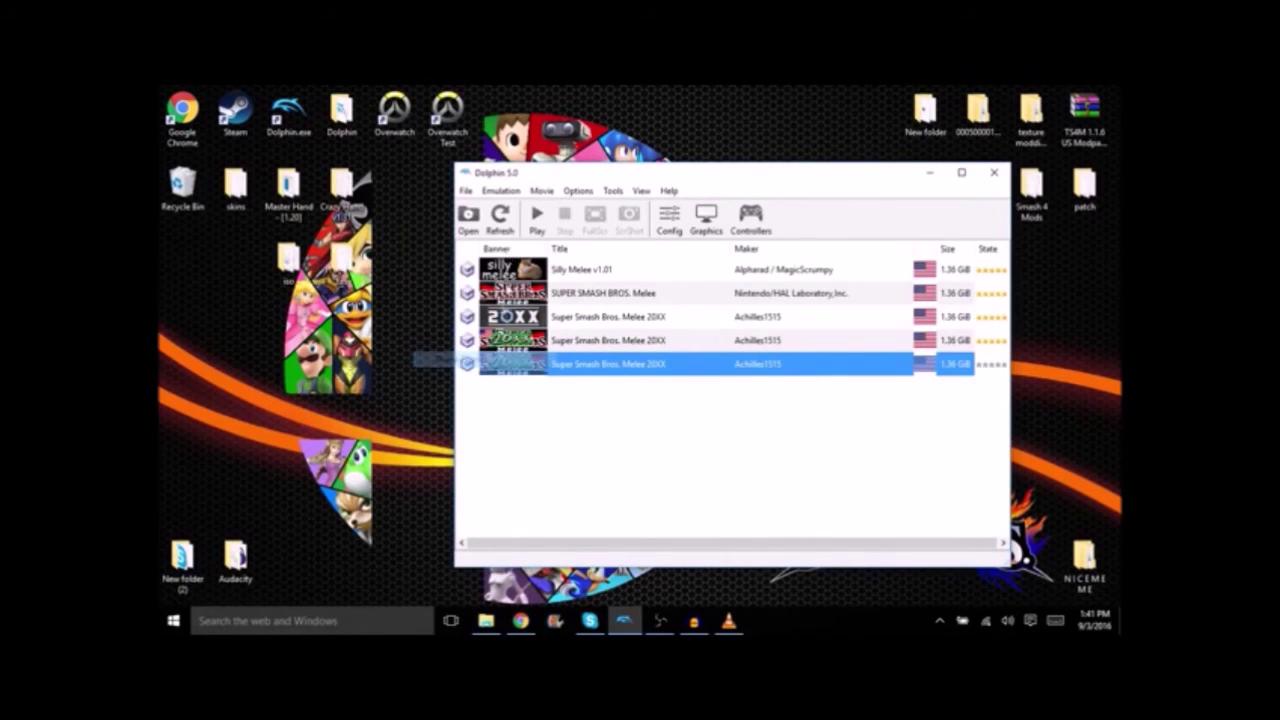
{"action": "left_click", "coordinate": [538, 190]}
{"action": "left_click", "coordinate": [488, 374]}
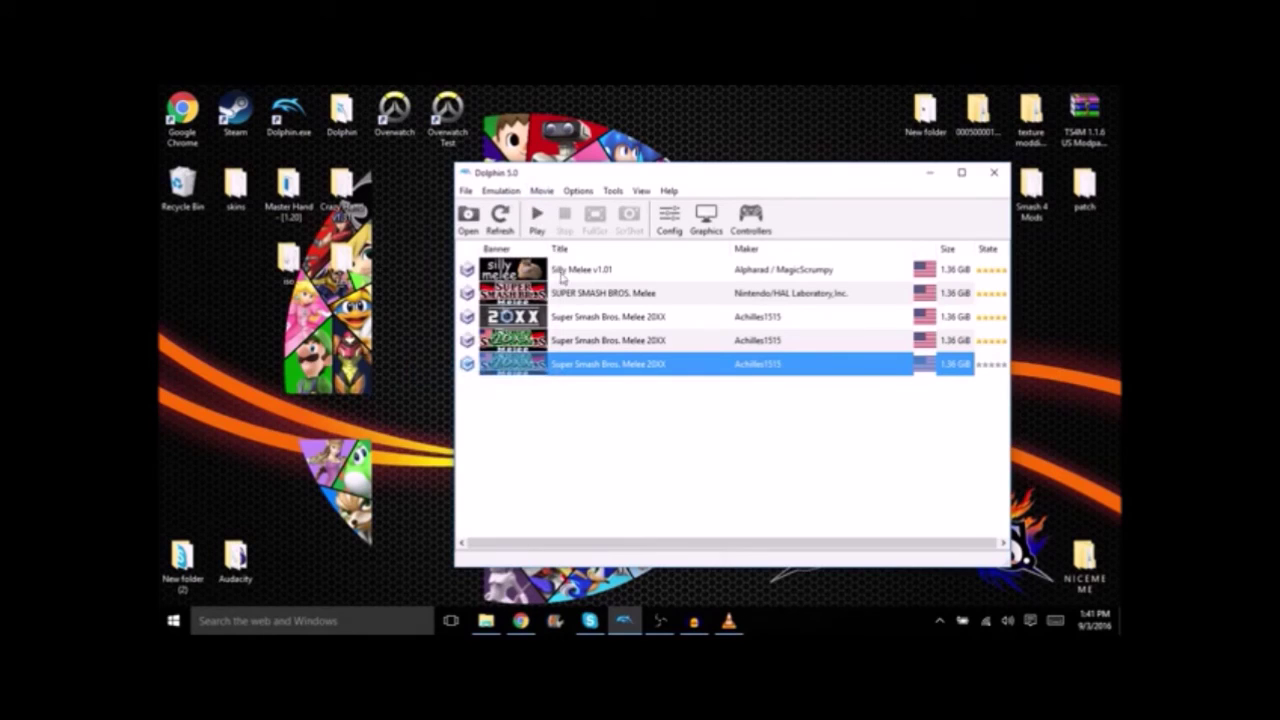
Play back the .dtm recording, overwriting the old framedump0.avi.
{"action": "left_click", "coordinate": [542, 192]}
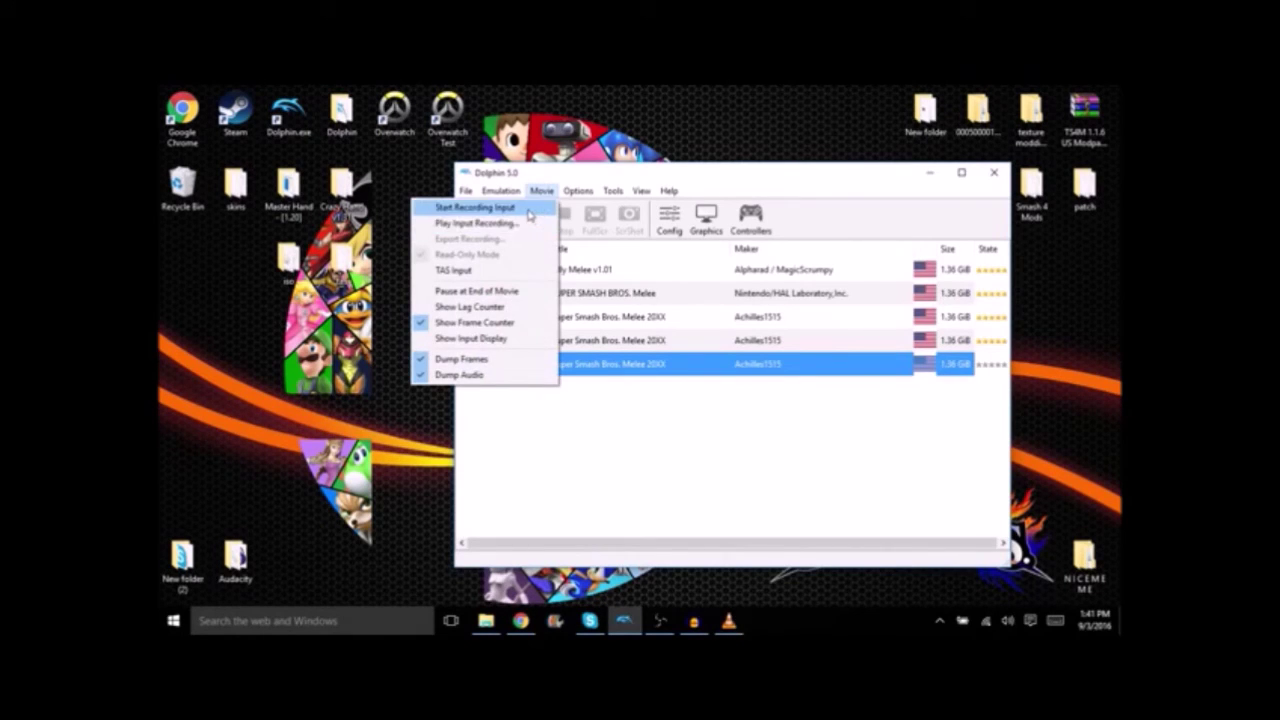
{"action": "left_click", "coordinate": [533, 225]}
{"action": "scroll", "coordinate": [650, 440], "scroll_direction": "down", "scroll_amount": 3}
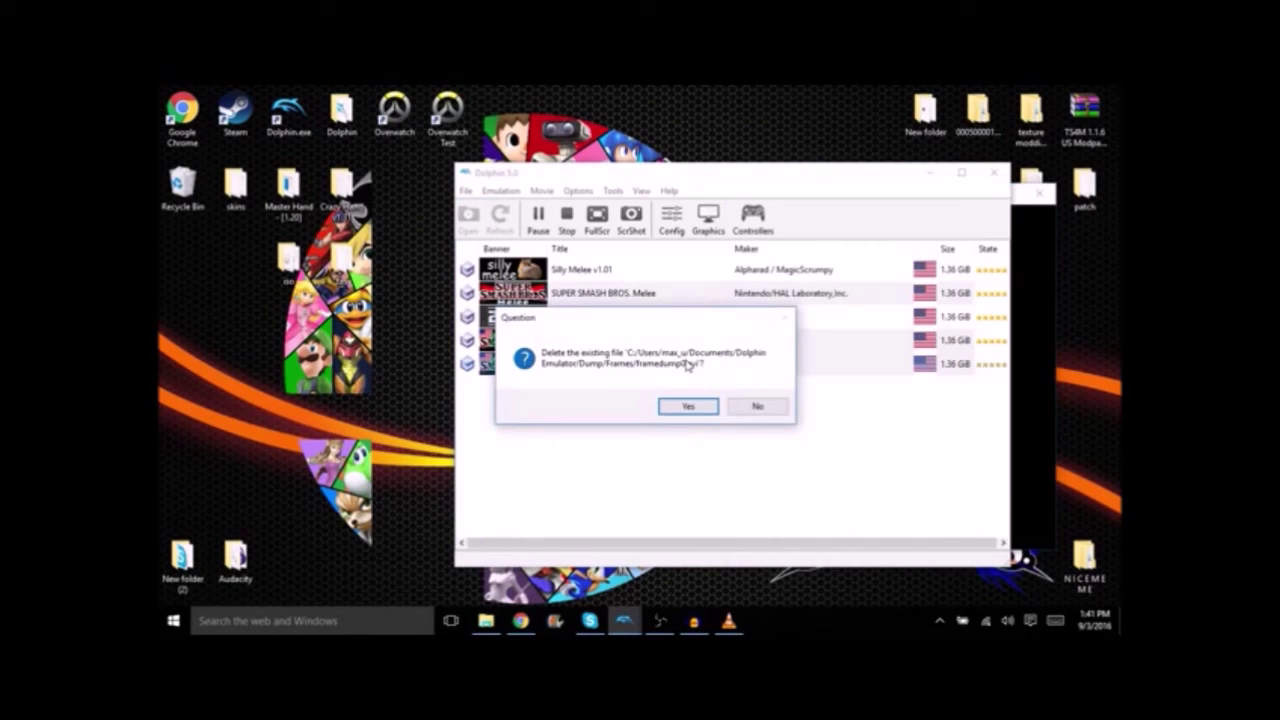
{"action": "left_click", "coordinate": [688, 406]}
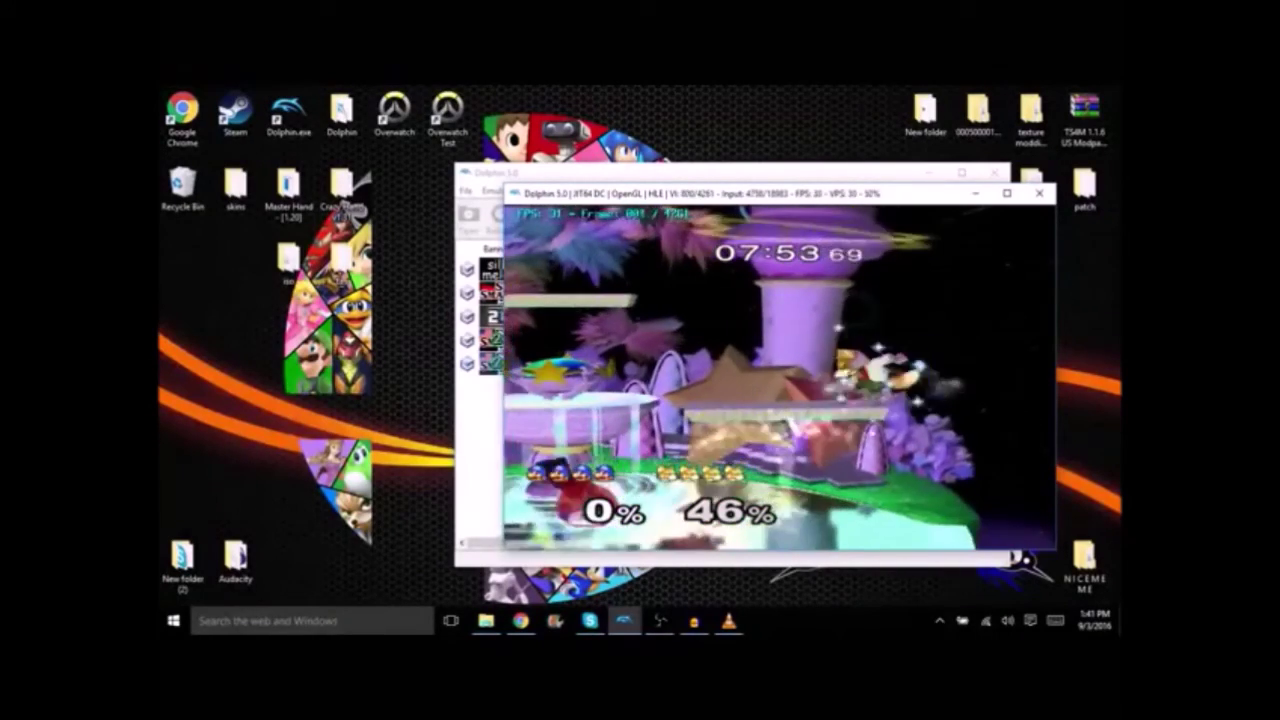
Stop emulation and browse File Explorer to Documents > Dolphin Emulator > Dump > Frames.
{"action": "key", "text": "Escape"}
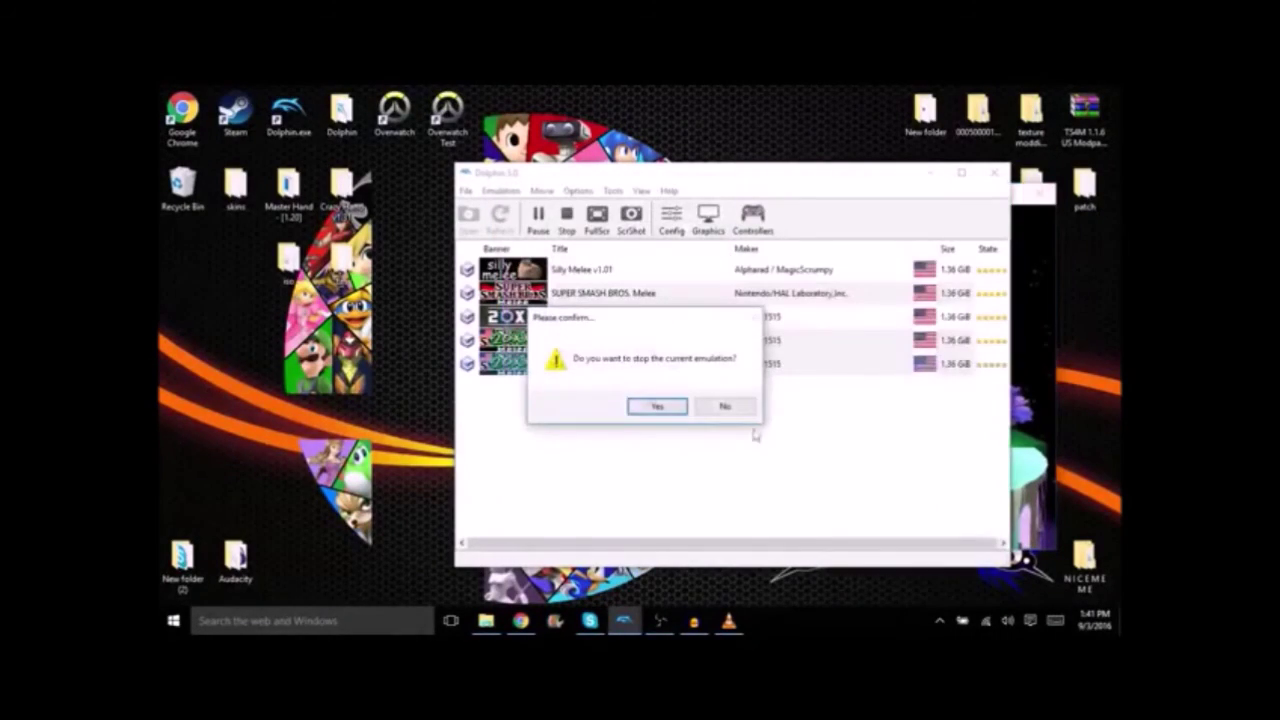
{"action": "left_click", "coordinate": [659, 408]}
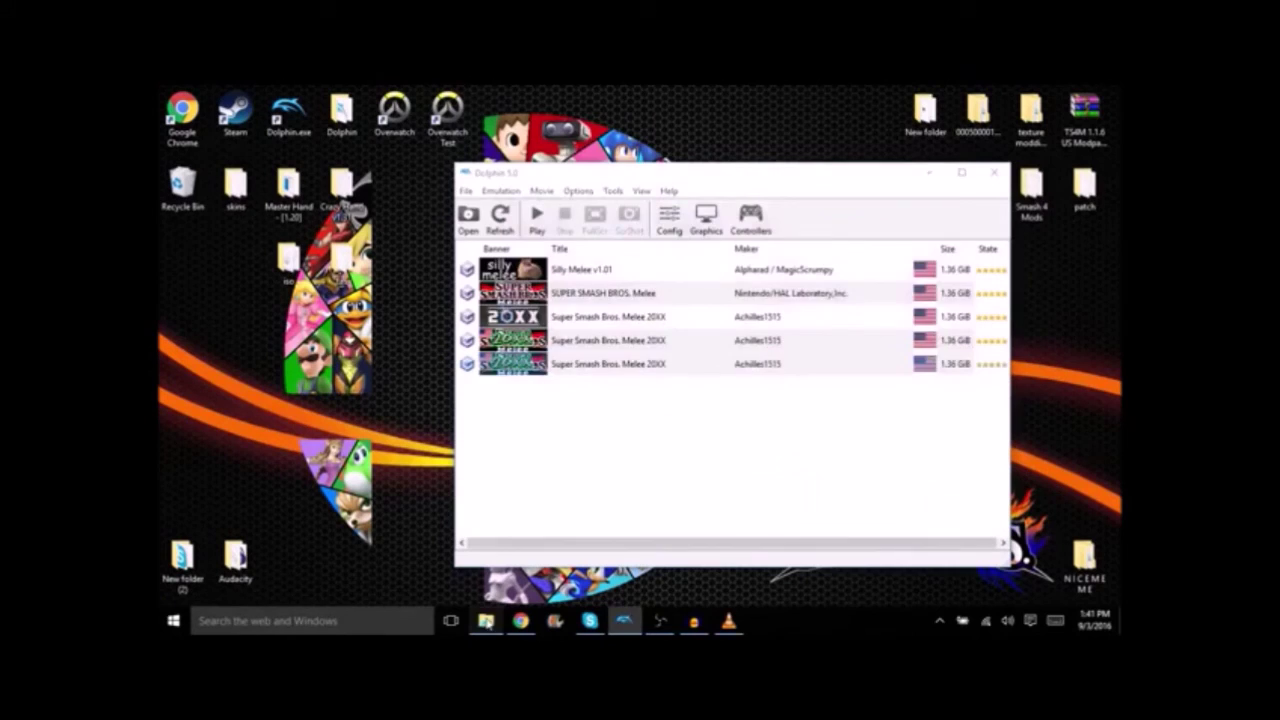
{"action": "left_click", "coordinate": [486, 620]}
{"action": "left_click", "coordinate": [525, 318]}
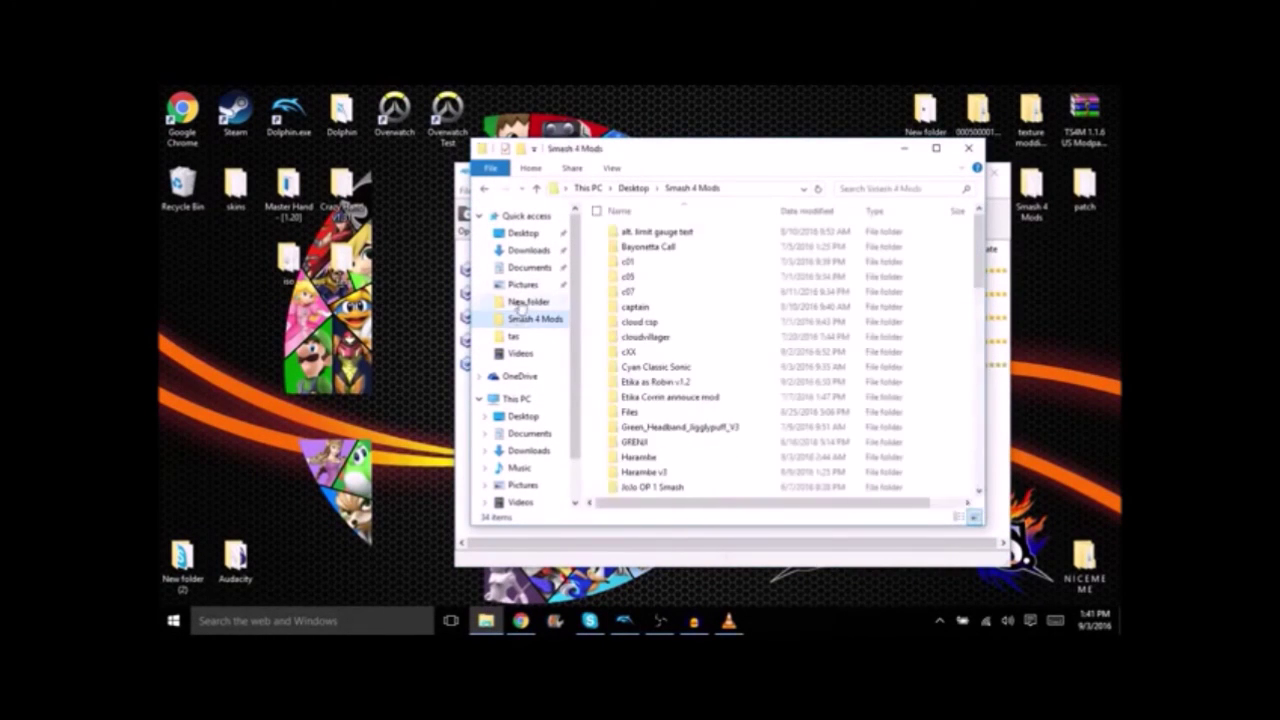
{"action": "left_click", "coordinate": [527, 267]}
{"action": "double_click", "coordinate": [783, 238]}
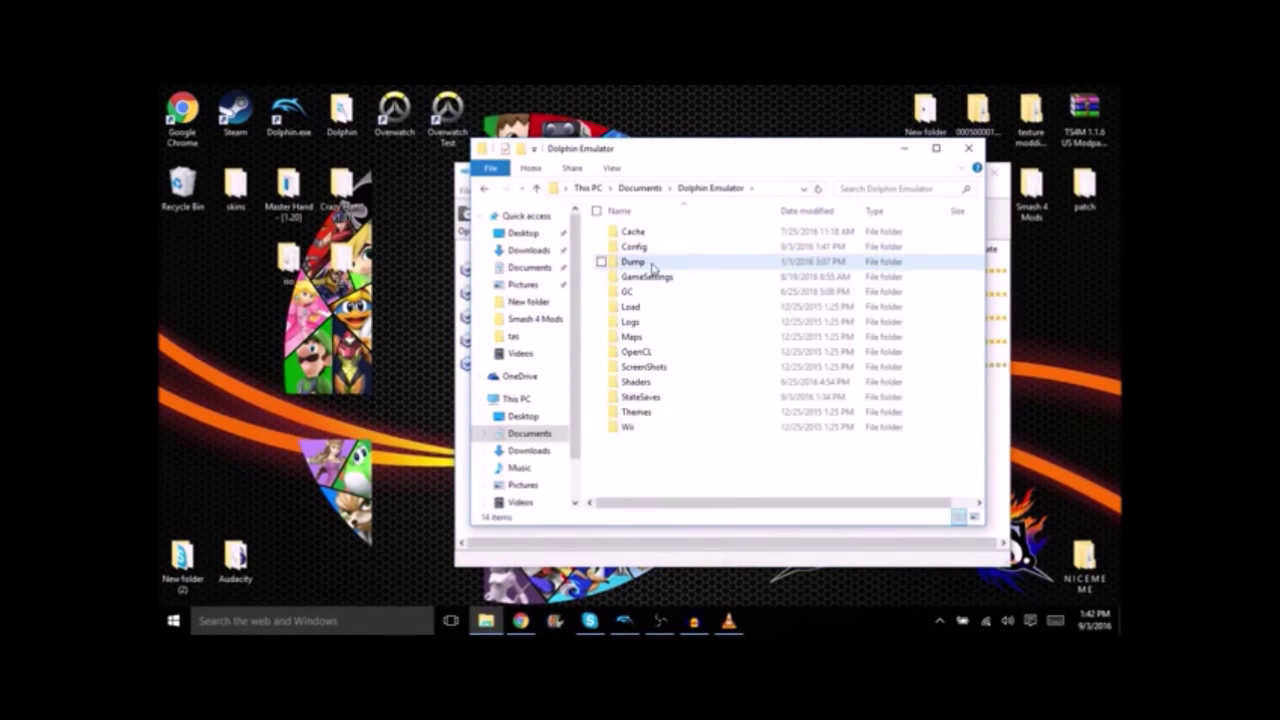
{"action": "double_click", "coordinate": [650, 253]}
{"action": "double_click", "coordinate": [654, 262]}
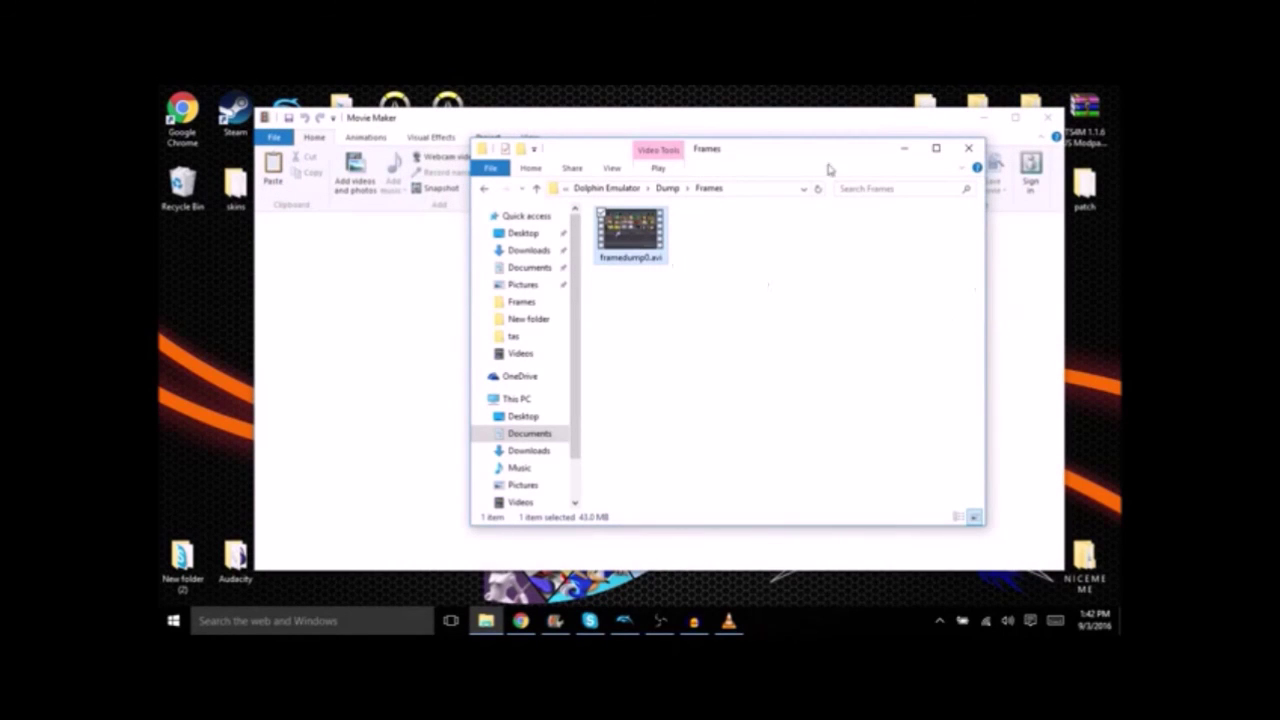
Drag framedump0.avi onto Movie Maker's My Movie storyboard, then close the project.
{"action": "left_click_drag", "start_coordinate": [816, 162], "coordinate": [565, 175]}
{"action": "left_click_drag", "start_coordinate": [380, 245], "coordinate": [905, 350]}
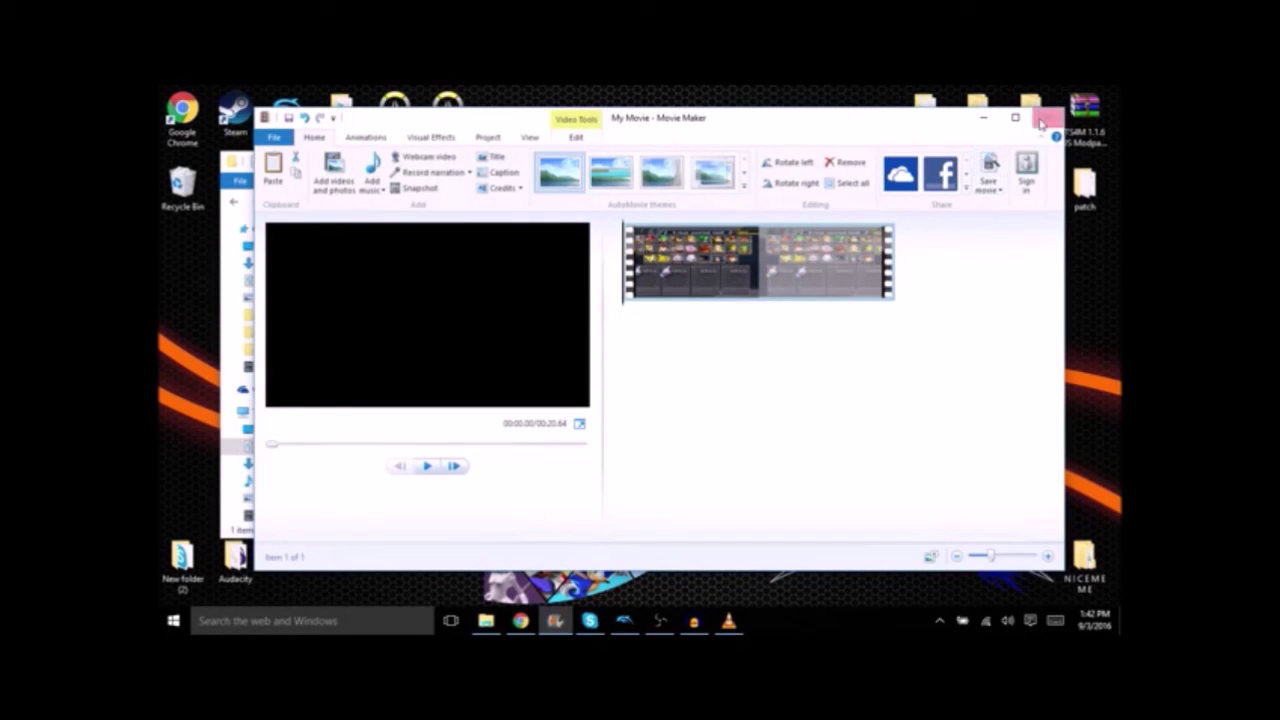
{"action": "left_click", "coordinate": [1045, 120]}
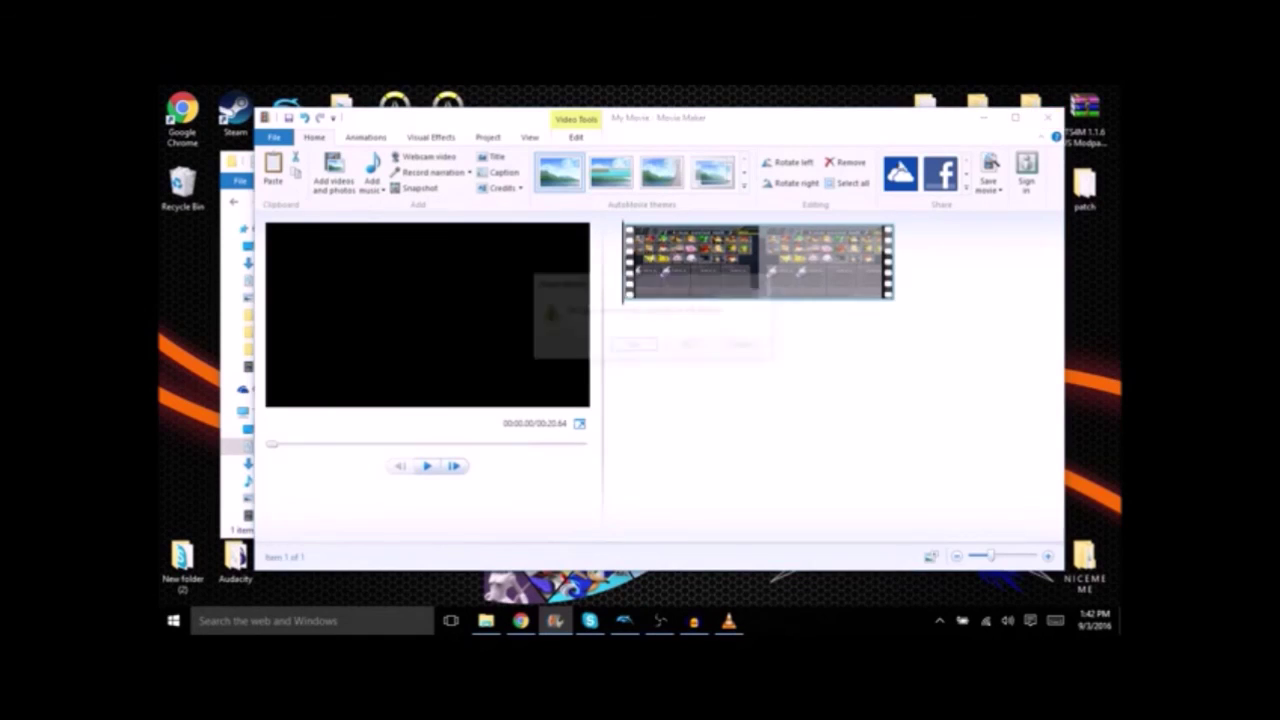